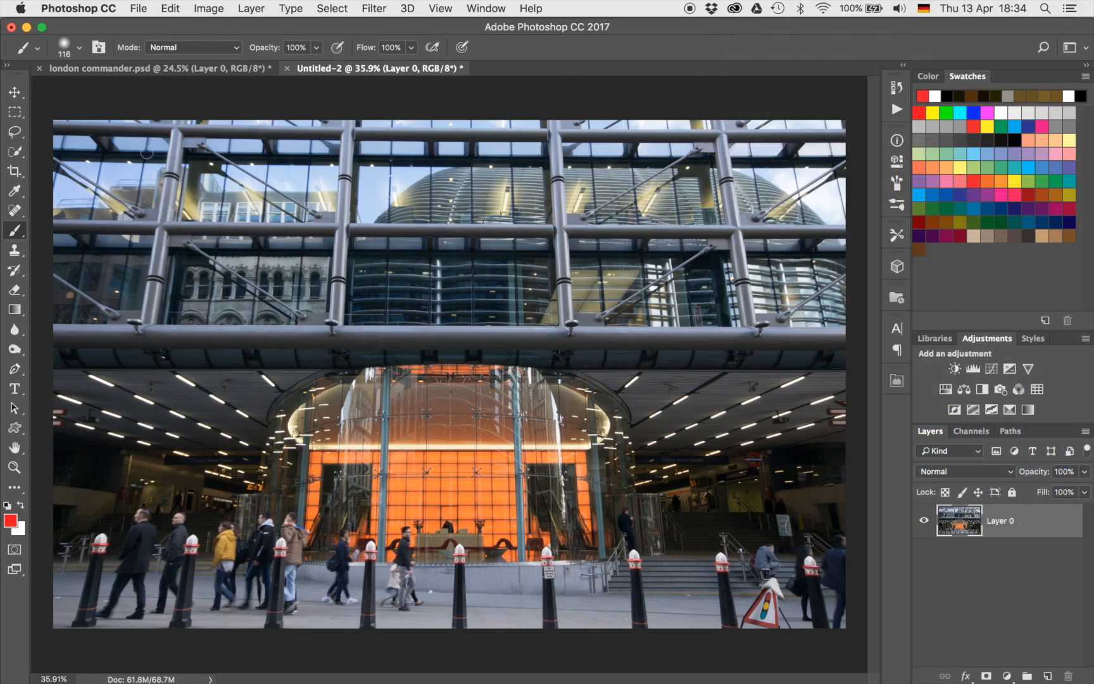
- Add a new layer and brush on a magenta vertical centre line, a cross on the photo's left half and a right-pointing arrow
{"action": "key", "text": "alt+shift+super+n"}
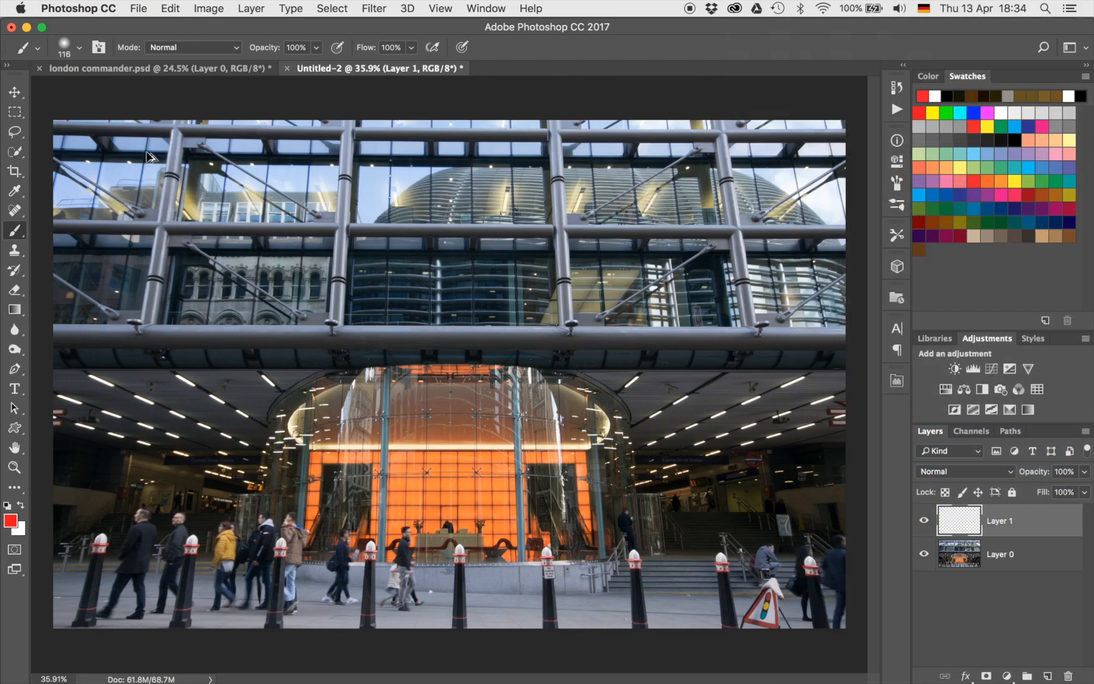
{"action": "left_click", "coordinate": [987, 112]}
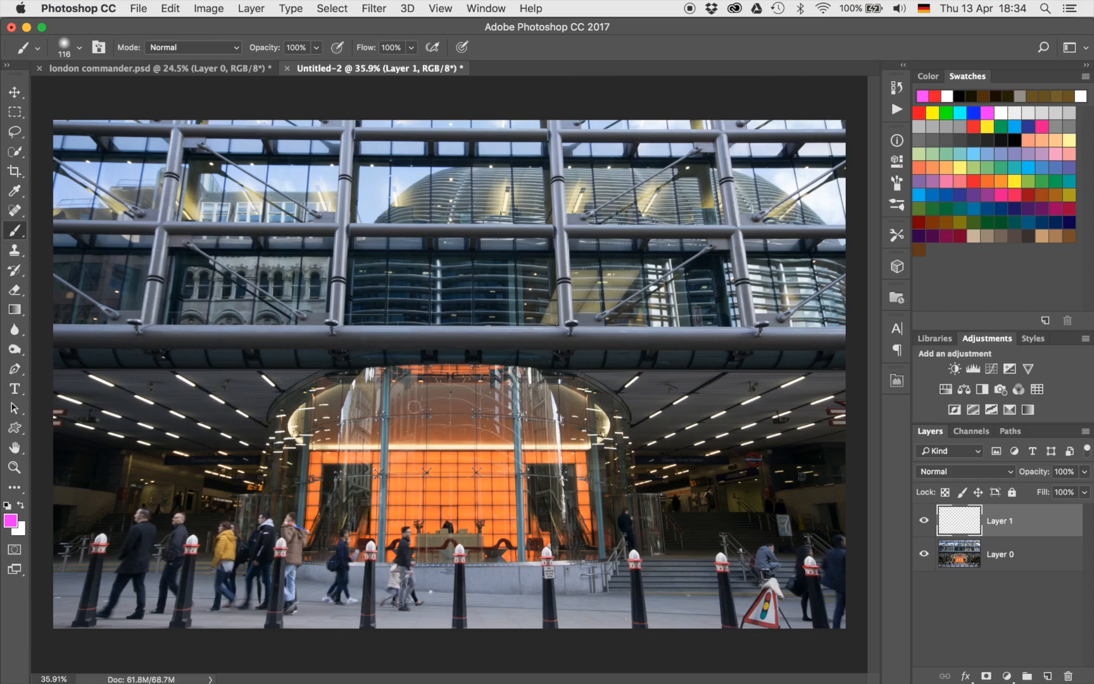
{"action": "scroll", "coordinate": [449, 374], "scroll_direction": "down", "scroll_amount": 5}
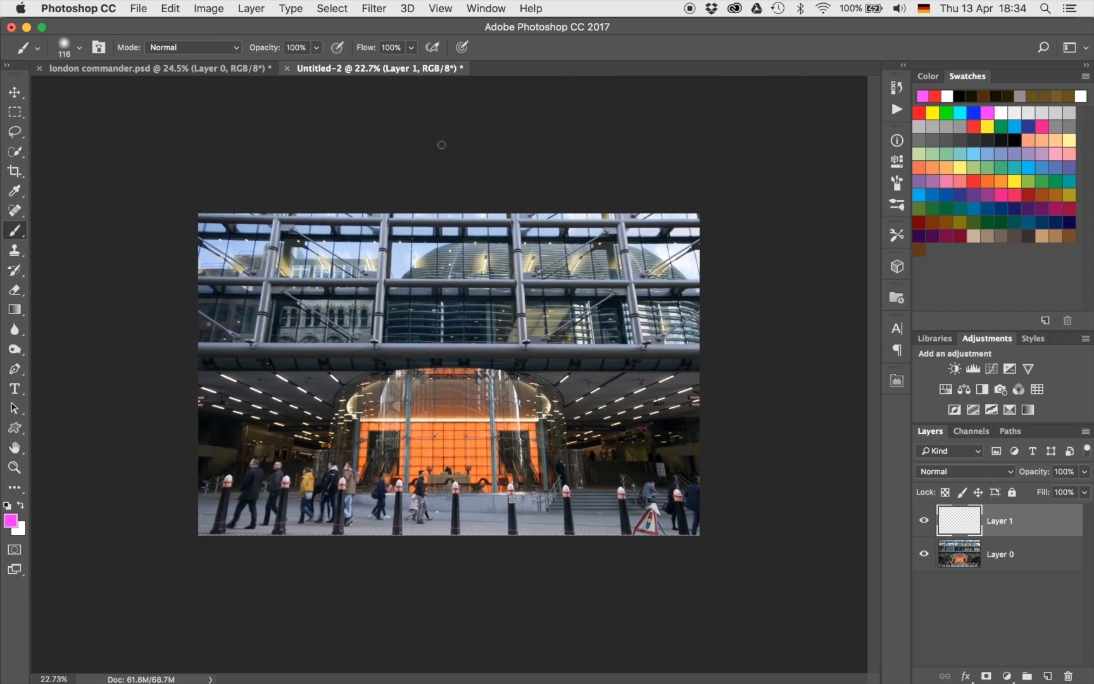
{"action": "left_click_drag", "start_coordinate": [446, 169], "coordinate": [401, 603]}
{"action": "mouse_move", "coordinate": [236, 256]}
{"action": "left_mouse_down"}
{"action": "mouse_move", "coordinate": [272, 286]}
{"action": "mouse_move", "coordinate": [221, 302]}
{"action": "left_mouse_up"}
{"action": "left_click_drag", "start_coordinate": [292, 373], "coordinate": [537, 364]}
{"action": "mouse_move", "coordinate": [510, 330]}
{"action": "left_mouse_down"}
{"action": "mouse_move", "coordinate": [561, 343]}
{"action": "mouse_move", "coordinate": [535, 379]}
{"action": "left_mouse_up"}
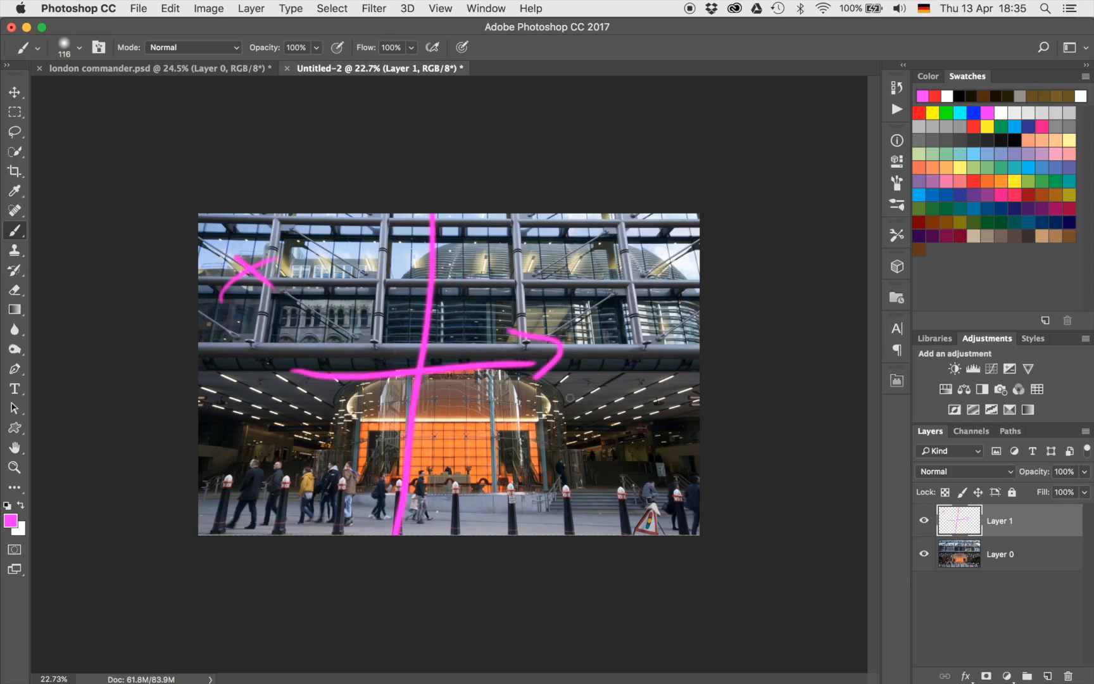
- Brush the magenta letters "Bli", a cross on the orange wall, dashes along the left ceiling lights and a horizontal line across the beam
{"action": "left_click_drag", "start_coordinate": [592, 417], "coordinate": [598, 472]}
{"action": "left_click_drag", "start_coordinate": [652, 423], "coordinate": [702, 437]}
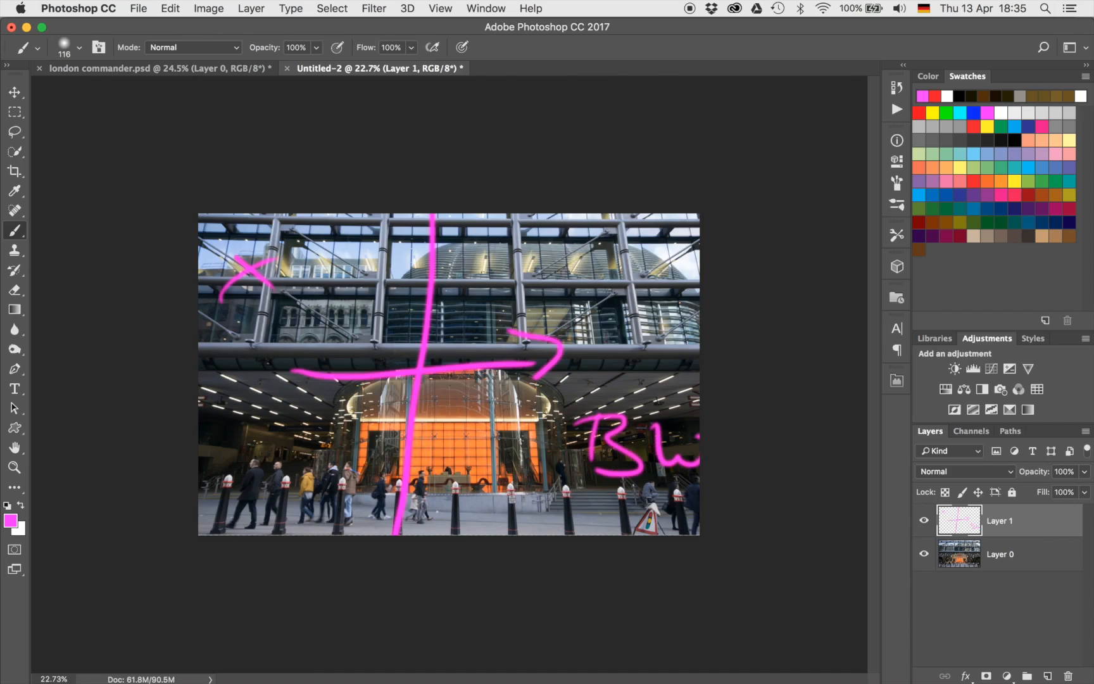
{"action": "left_click_drag", "start_coordinate": [439, 438], "coordinate": [473, 472]}
{"action": "left_click_drag", "start_coordinate": [472, 438], "coordinate": [445, 471]}
{"action": "left_click_drag", "start_coordinate": [226, 371], "coordinate": [301, 413]}
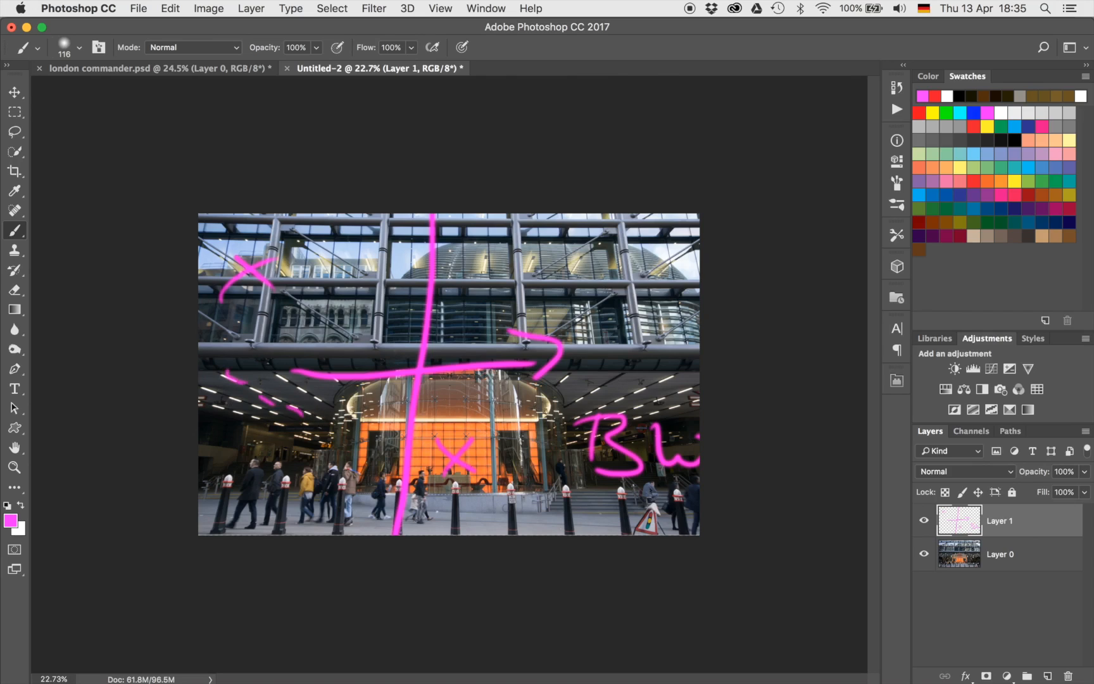
{"action": "mouse_move", "coordinate": [167, 338]}
{"action": "left_mouse_down"}
{"action": "mouse_move", "coordinate": [216, 355]}
{"action": "mouse_move", "coordinate": [385, 364]}
{"action": "mouse_move", "coordinate": [709, 364]}
{"action": "left_mouse_up"}
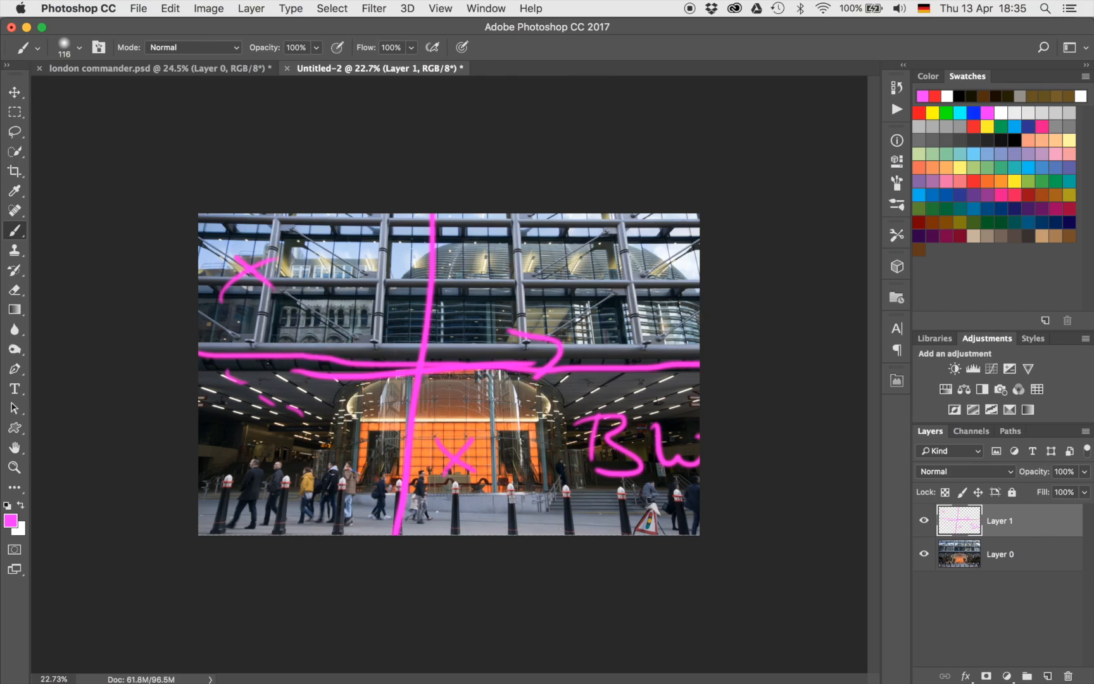
- Brush diagonal, horizontal and curved magenta guide strokes over the facade and ceiling, and delete the annotation layer
{"action": "left_click_drag", "start_coordinate": [589, 255], "coordinate": [647, 304]}
{"action": "left_click_drag", "start_coordinate": [487, 279], "coordinate": [560, 316]}
{"action": "left_click_drag", "start_coordinate": [448, 269], "coordinate": [537, 329]}
{"action": "left_click_drag", "start_coordinate": [320, 285], "coordinate": [424, 344]}
{"action": "left_click_drag", "start_coordinate": [272, 281], "coordinate": [341, 345]}
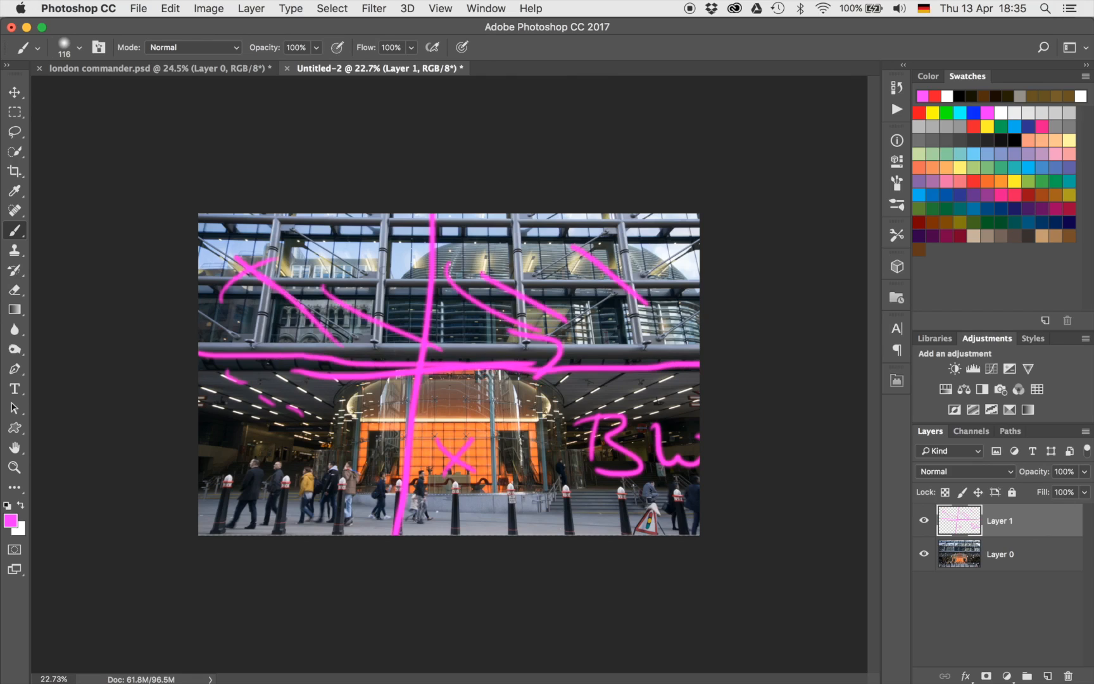
{"action": "mouse_move", "coordinate": [161, 349]}
{"action": "left_mouse_down"}
{"action": "mouse_move", "coordinate": [320, 344]}
{"action": "mouse_move", "coordinate": [371, 364]}
{"action": "mouse_move", "coordinate": [487, 353]}
{"action": "mouse_move", "coordinate": [706, 358]}
{"action": "left_mouse_up"}
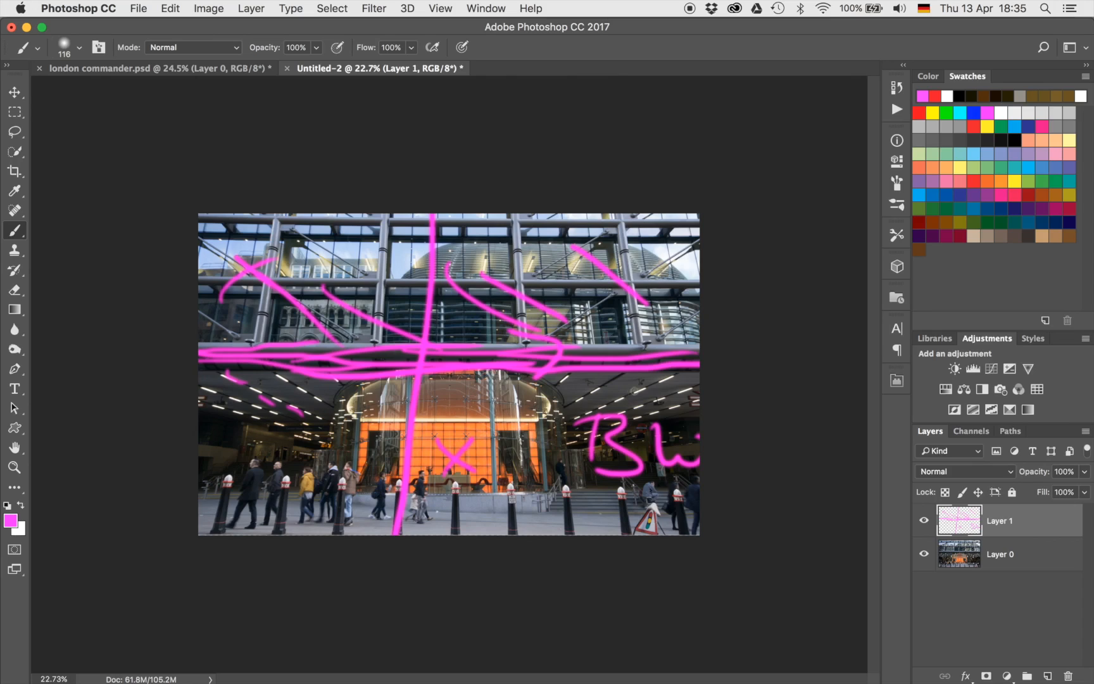
{"action": "left_click_drag", "start_coordinate": [648, 388], "coordinate": [607, 411]}
{"action": "mouse_move", "coordinate": [321, 259]}
{"action": "left_mouse_down"}
{"action": "mouse_move", "coordinate": [426, 288]}
{"action": "mouse_move", "coordinate": [569, 295]}
{"action": "left_mouse_up"}
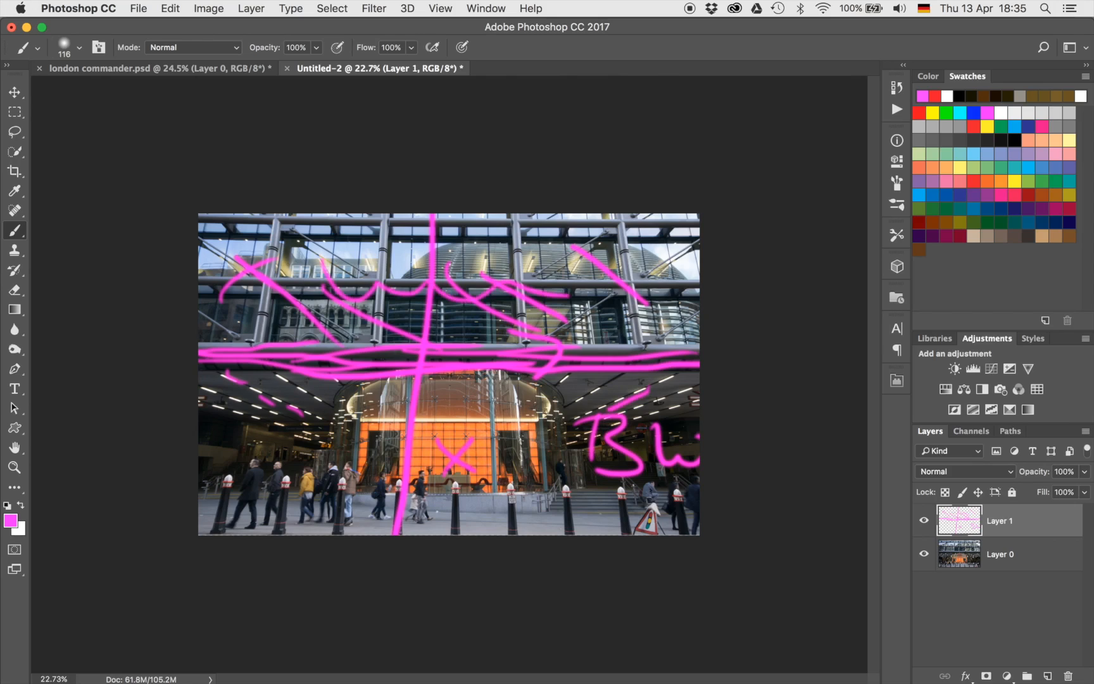
{"action": "key", "text": "BackSpace"}
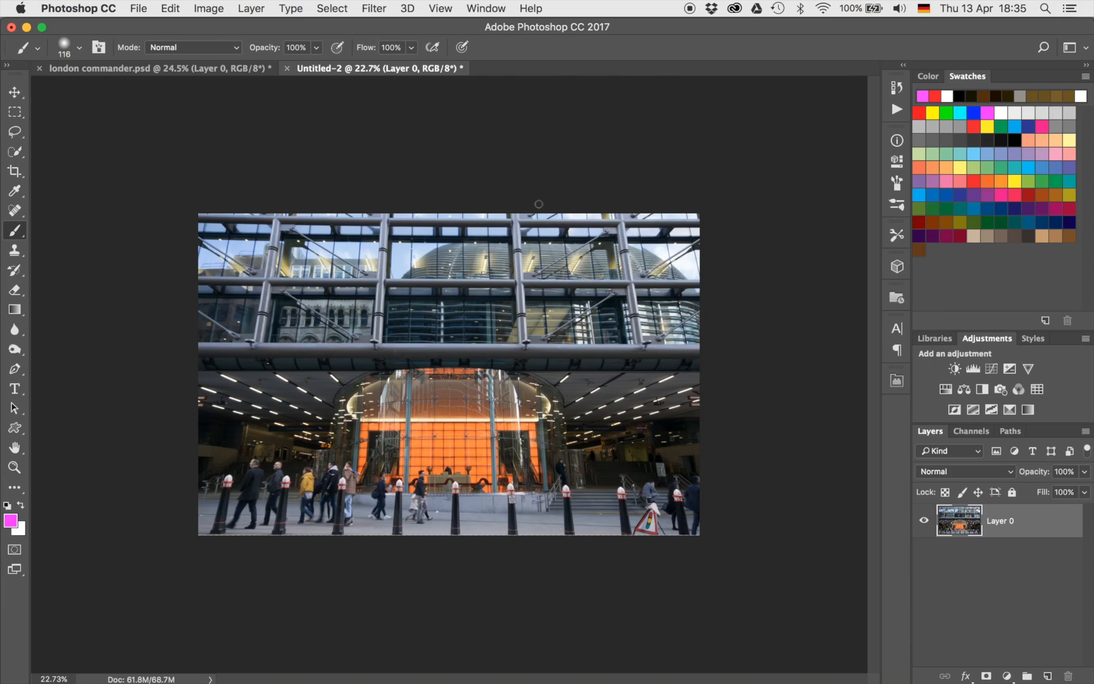
- Select the left half of the photo with the Rectangular Marquee and copy it to a new layer
{"action": "left_click", "coordinate": [15, 113]}
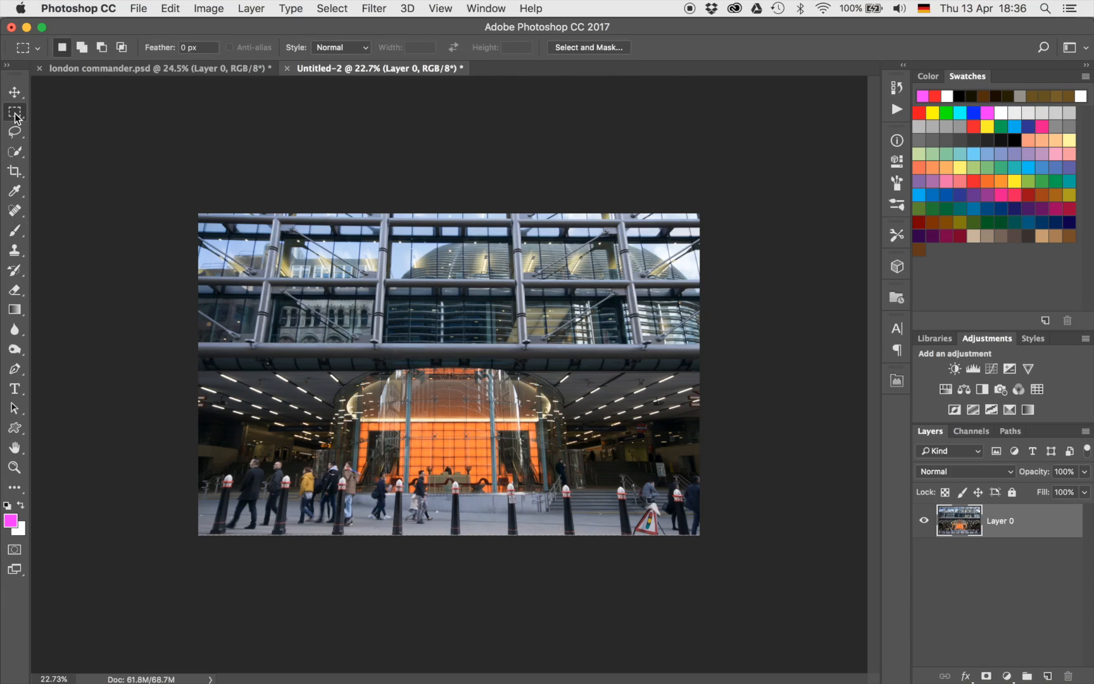
{"action": "left_click_drag", "start_coordinate": [198, 189], "coordinate": [447, 652]}
{"action": "key", "text": "super+d"}
{"action": "scroll", "coordinate": [170, 212], "scroll_direction": "up", "scroll_amount": 5}
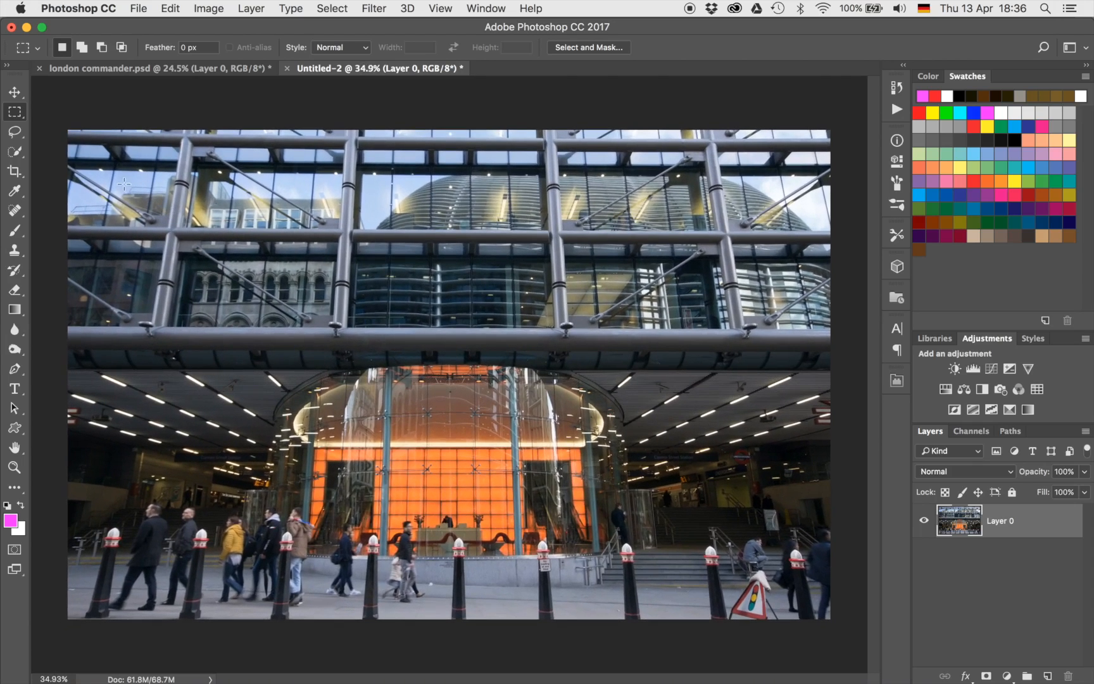
{"action": "left_click_drag", "start_coordinate": [51, 126], "coordinate": [450, 654]}
{"action": "key", "text": "super+j"}
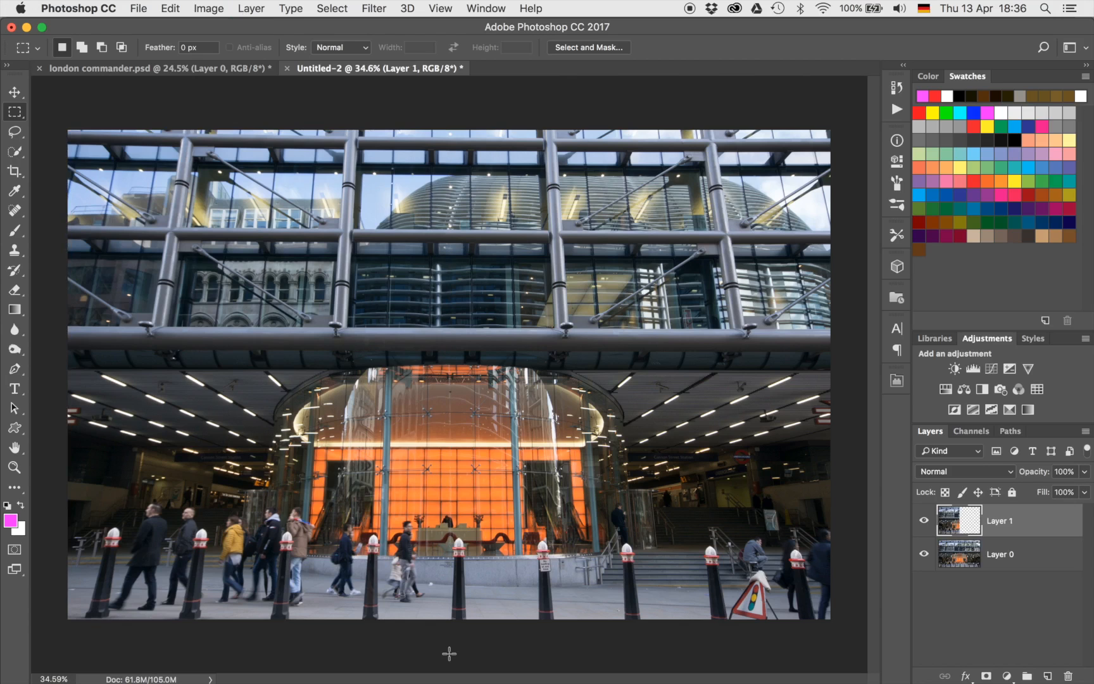
{"action": "key", "text": "v"}
{"action": "left_click_drag", "start_coordinate": [246, 405], "coordinate": [367, 371]}
{"action": "key", "text": "super+z"}
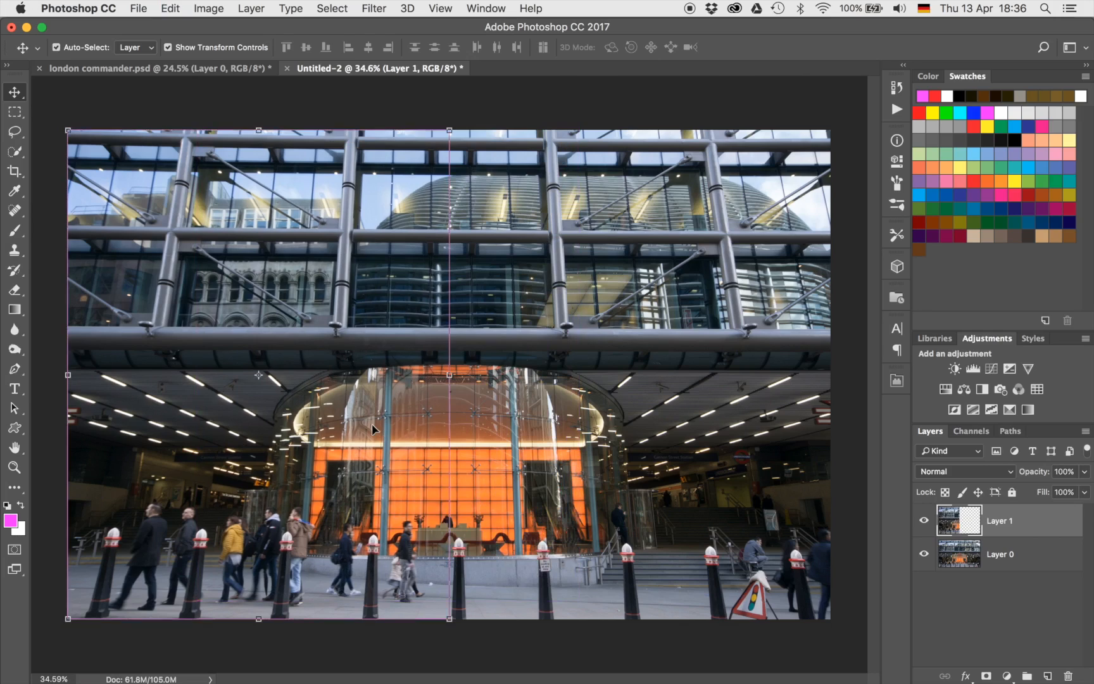
- Flip the copied half horizontally with Free Transform and move it onto the right half of the photo
{"action": "key", "text": "super+t"}
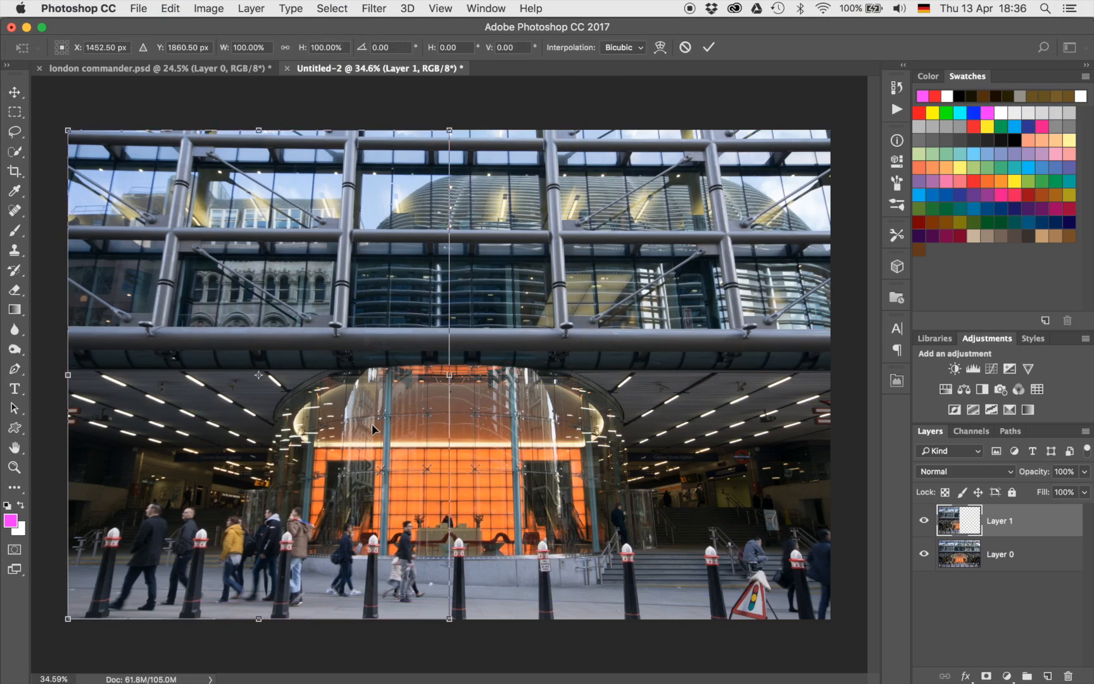
{"action": "right_click", "coordinate": [342, 469]}
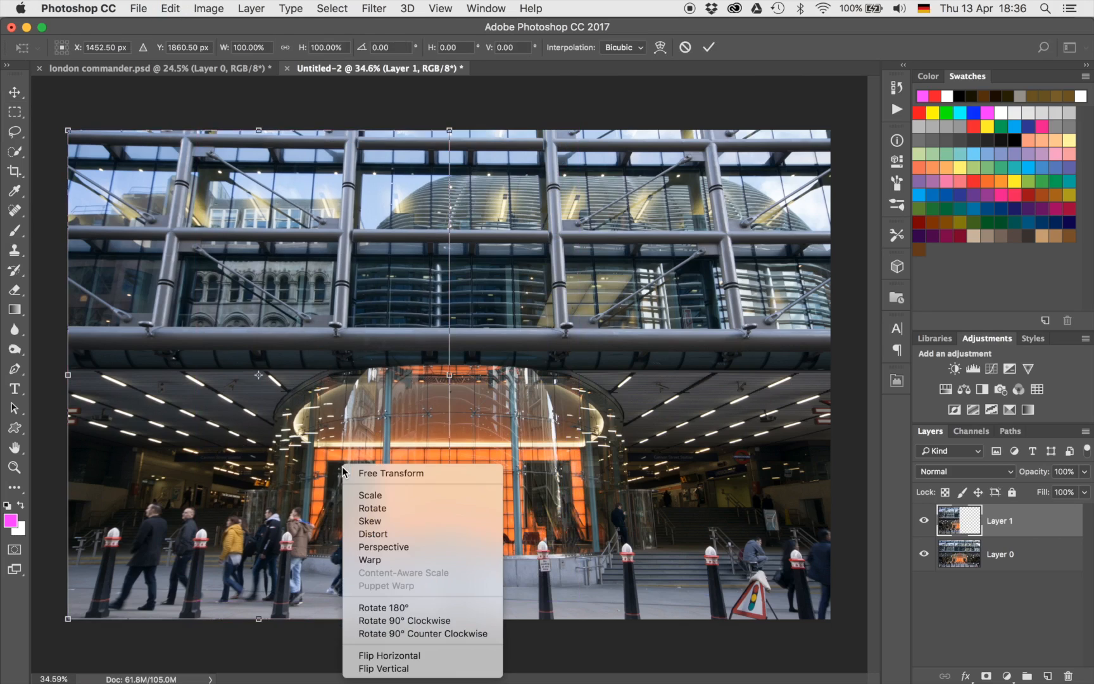
{"action": "left_click", "coordinate": [404, 654]}
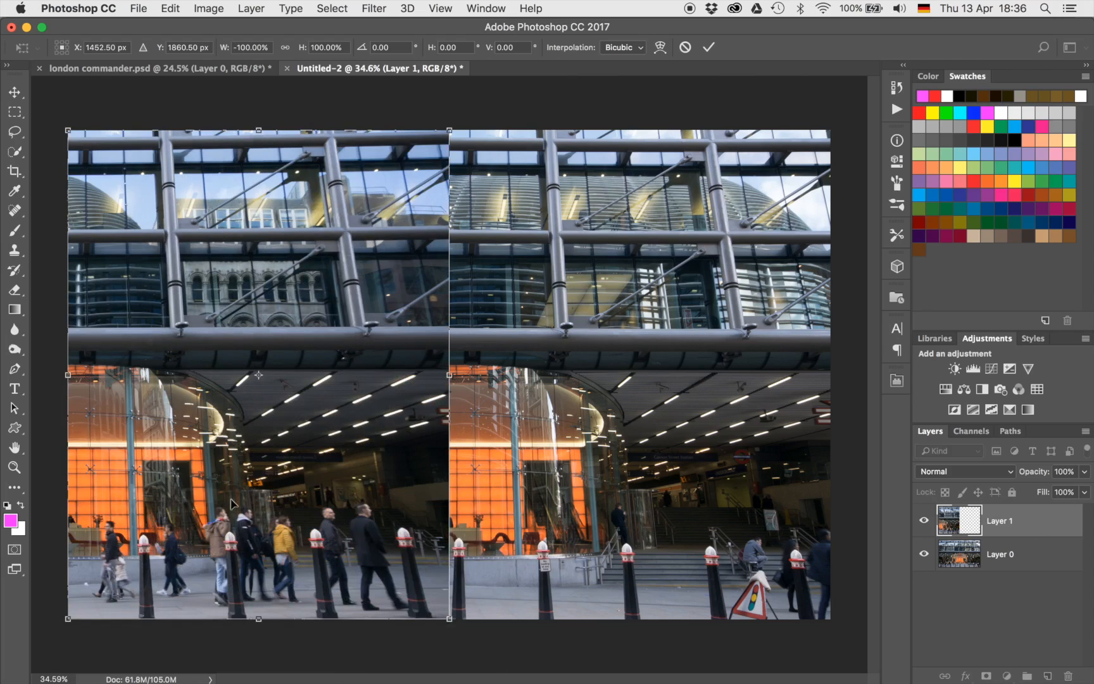
{"action": "left_click_drag", "start_coordinate": [213, 489], "coordinate": [594, 491]}
- Nudge the mirrored half sideways in 10 px increments to tune the centre seam, settle on X 4354.50 px and apply the transform
{"action": "scroll", "coordinate": [366, 527], "scroll_direction": "up", "scroll_amount": 2}
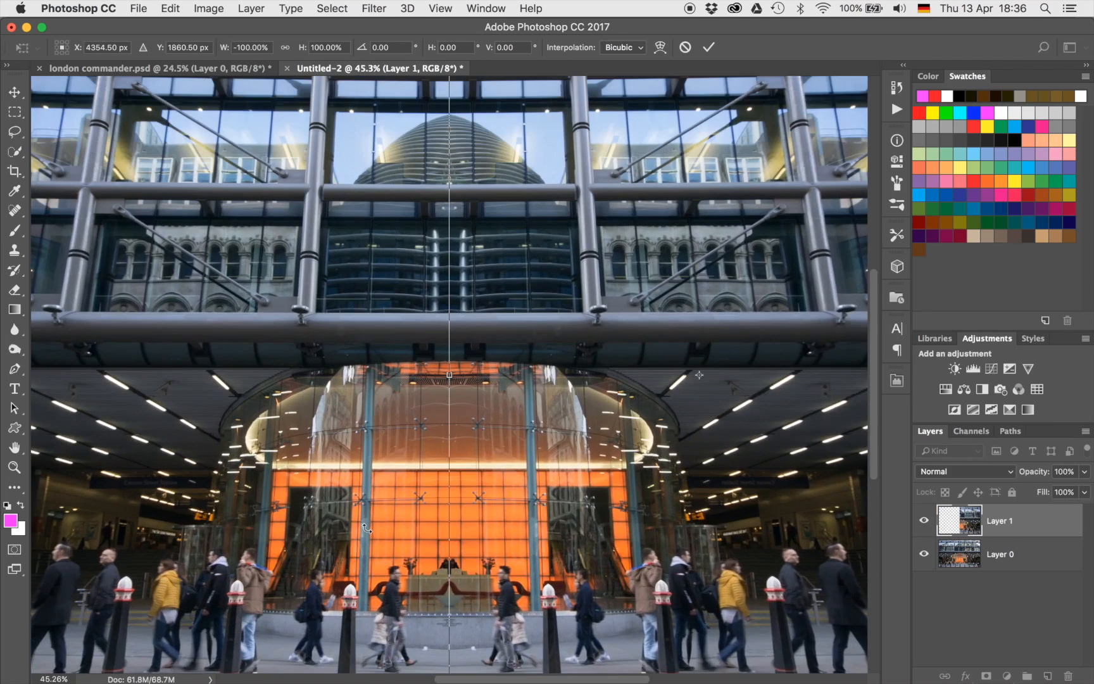
{"action": "scroll", "coordinate": [366, 527], "scroll_direction": "up", "scroll_amount": 5}
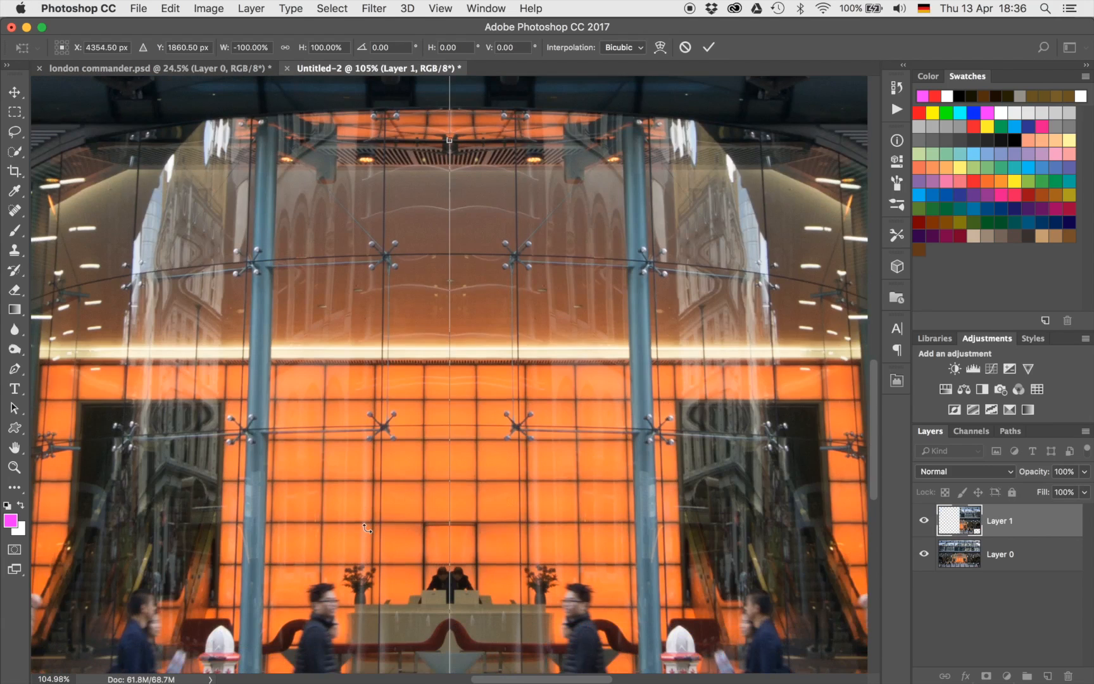
{"action": "key", "text": "shift+Right"}
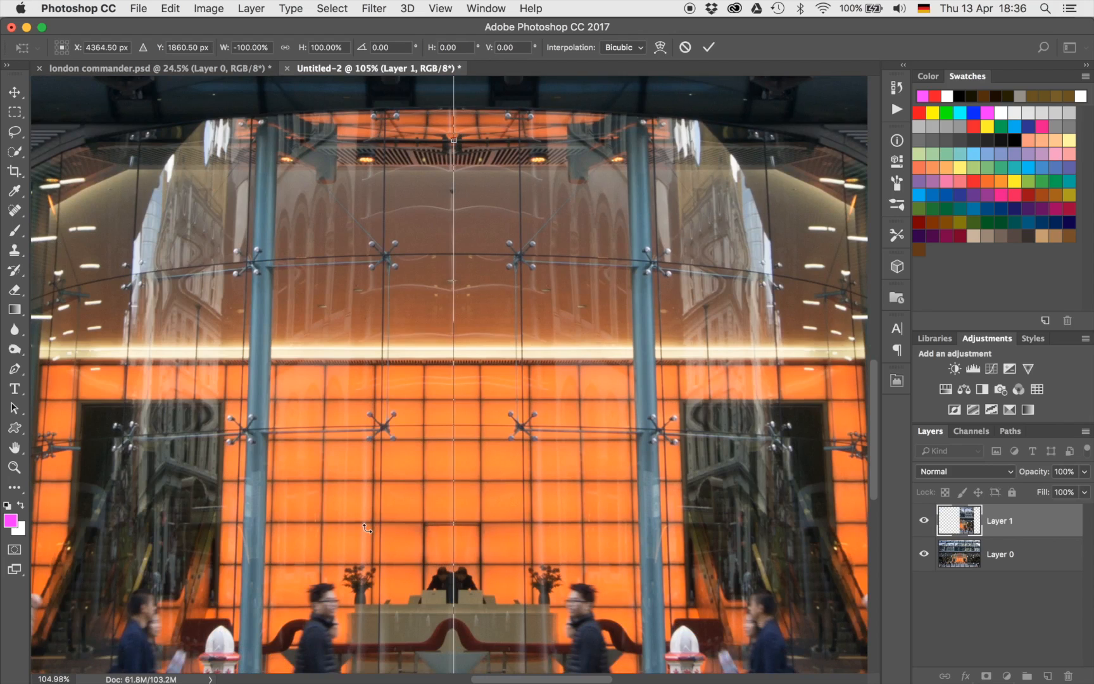
{"action": "key", "text": "shift+Left"}
{"action": "key", "text": "shift+Left"}
{"action": "key", "text": "shift+Left"}
{"action": "key", "text": "shift+Left"}
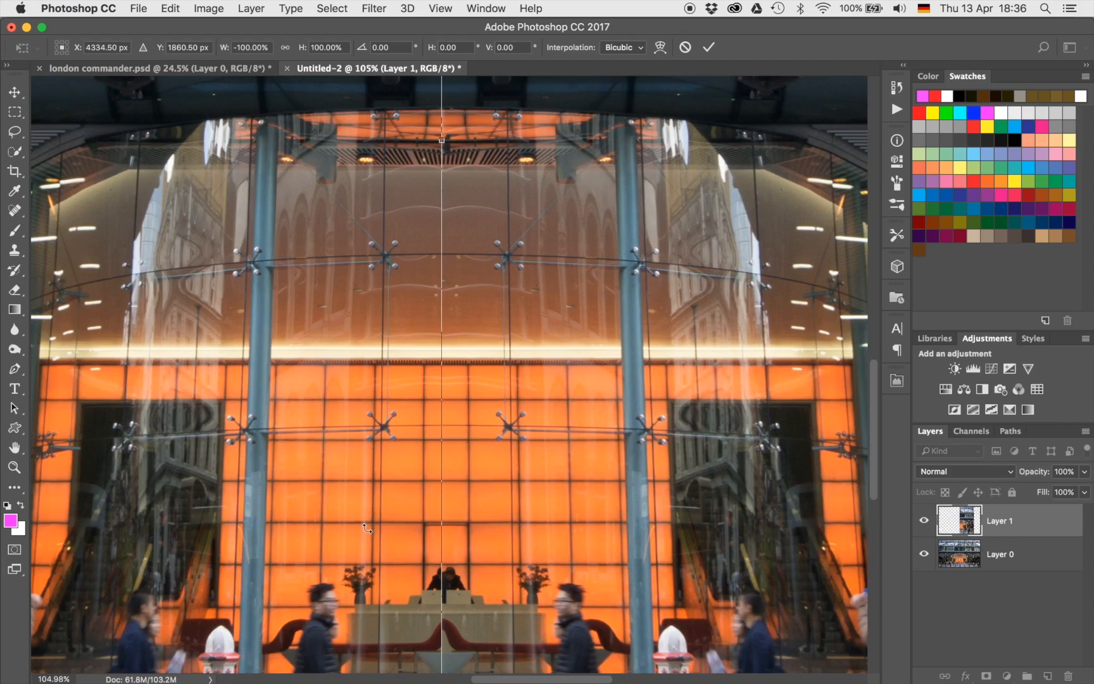
{"action": "scroll", "coordinate": [365, 527], "scroll_direction": "down", "scroll_amount": 5}
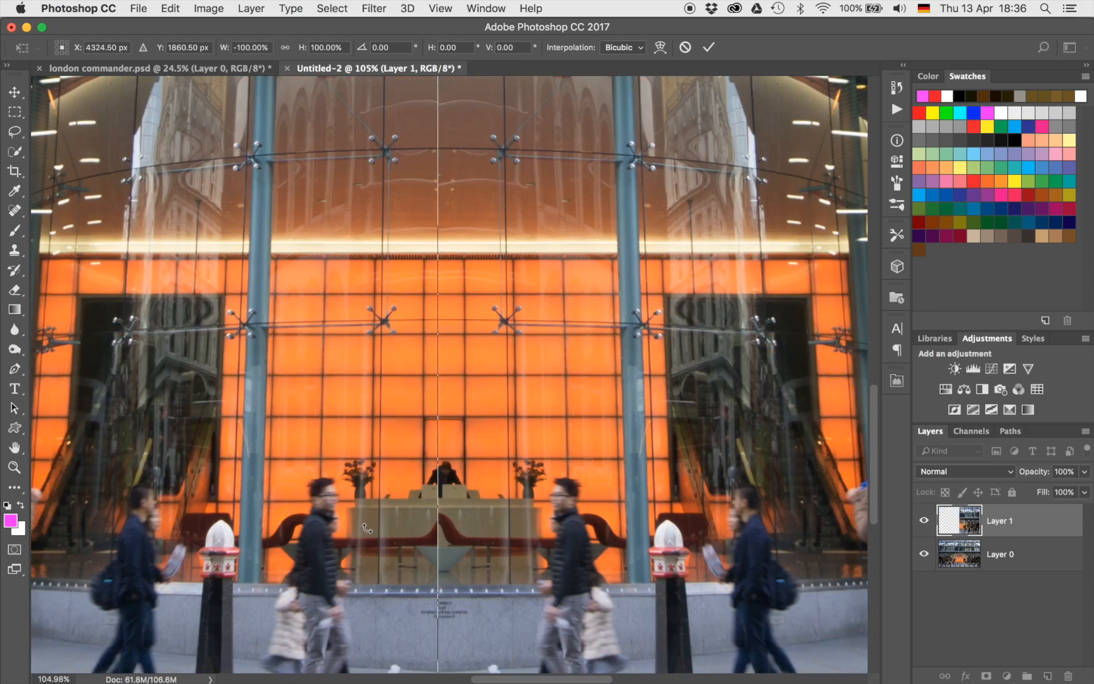
{"action": "key", "text": "shift+Right"}
{"action": "key", "text": "shift+Right"}
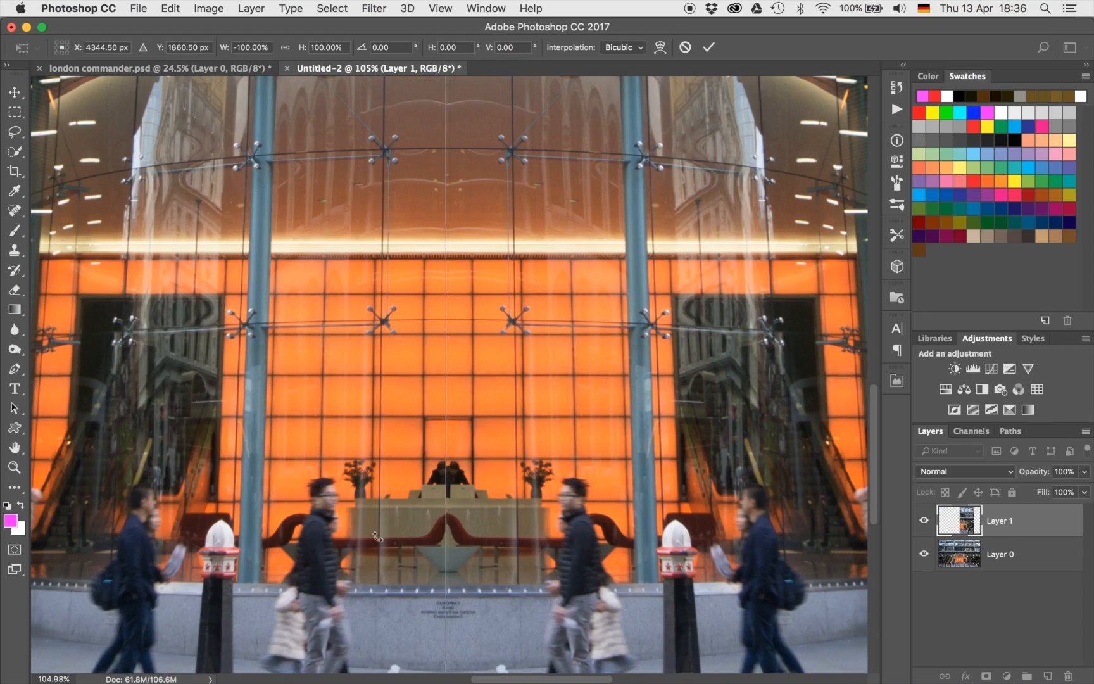
{"action": "key", "text": "shift+Right"}
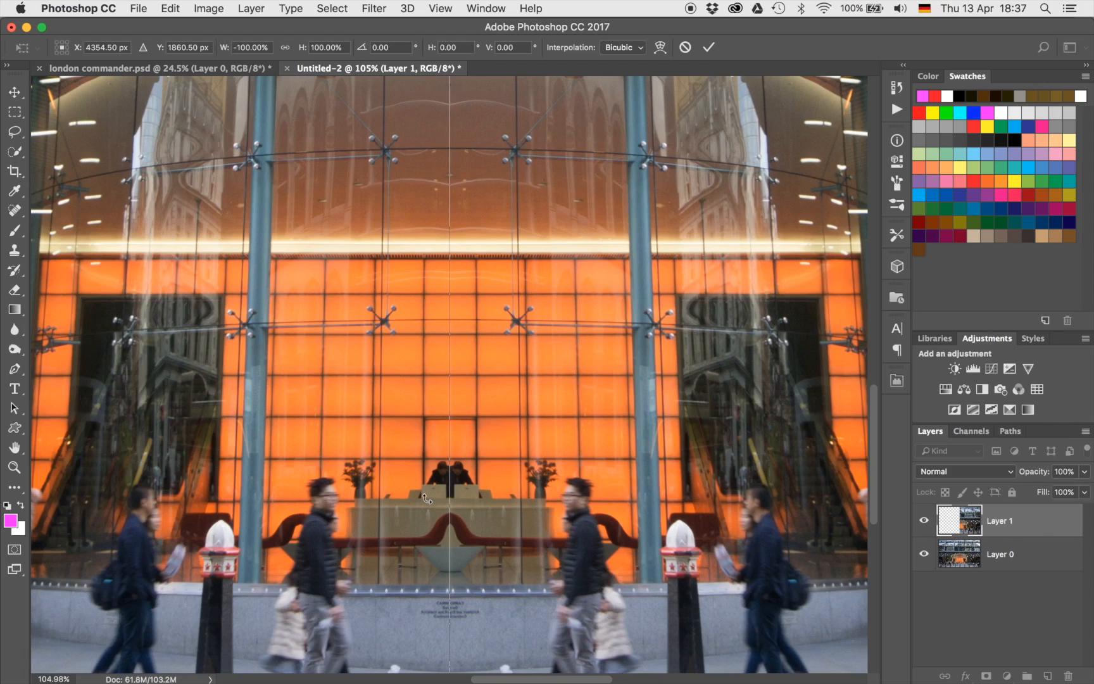
{"action": "key", "text": "Return"}
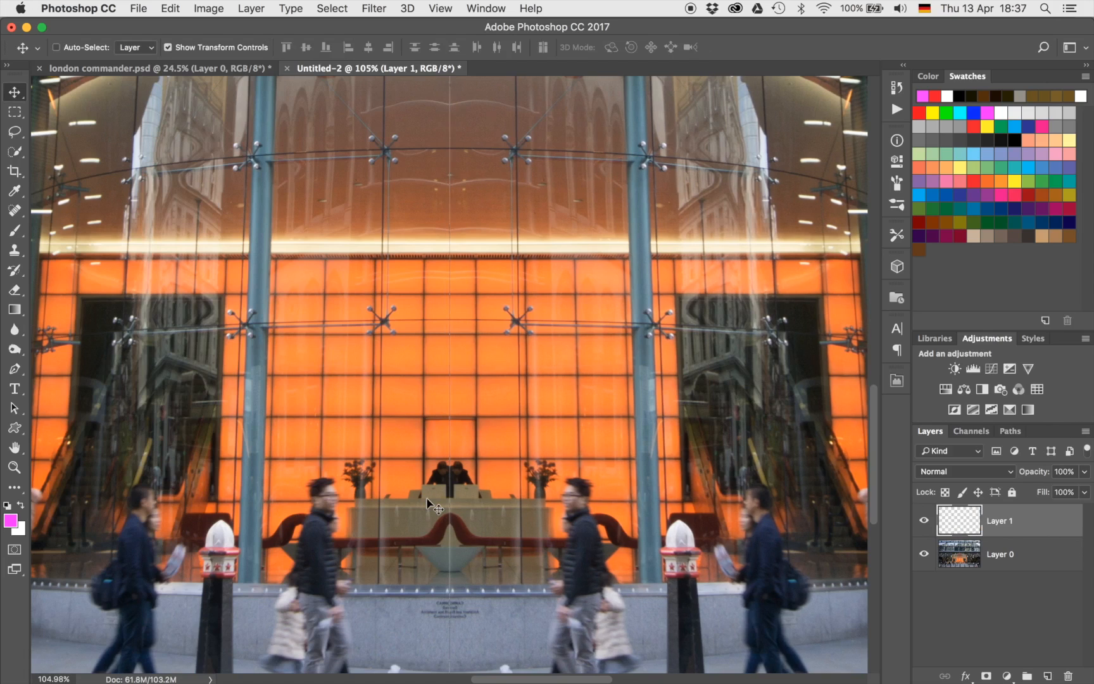
- Add a layer mask to the mirrored half and brush black at 30% opacity over the duplicated receptionist at the desk
{"action": "key", "text": "b"}
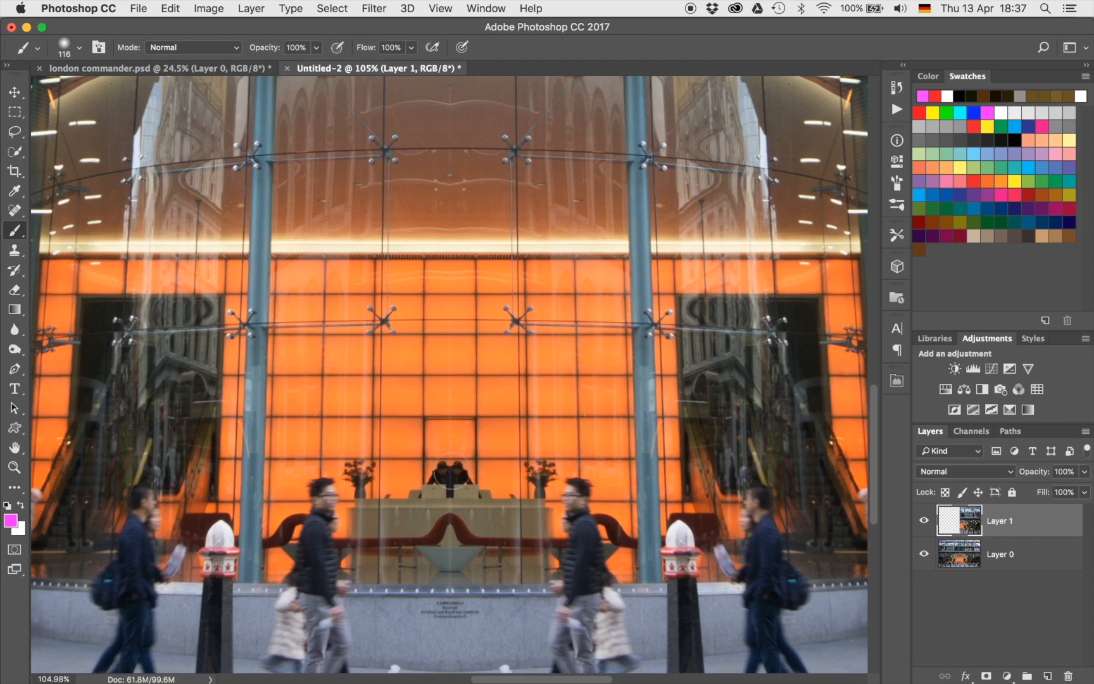
{"action": "scroll", "coordinate": [449, 475], "scroll_direction": "up", "scroll_amount": 5}
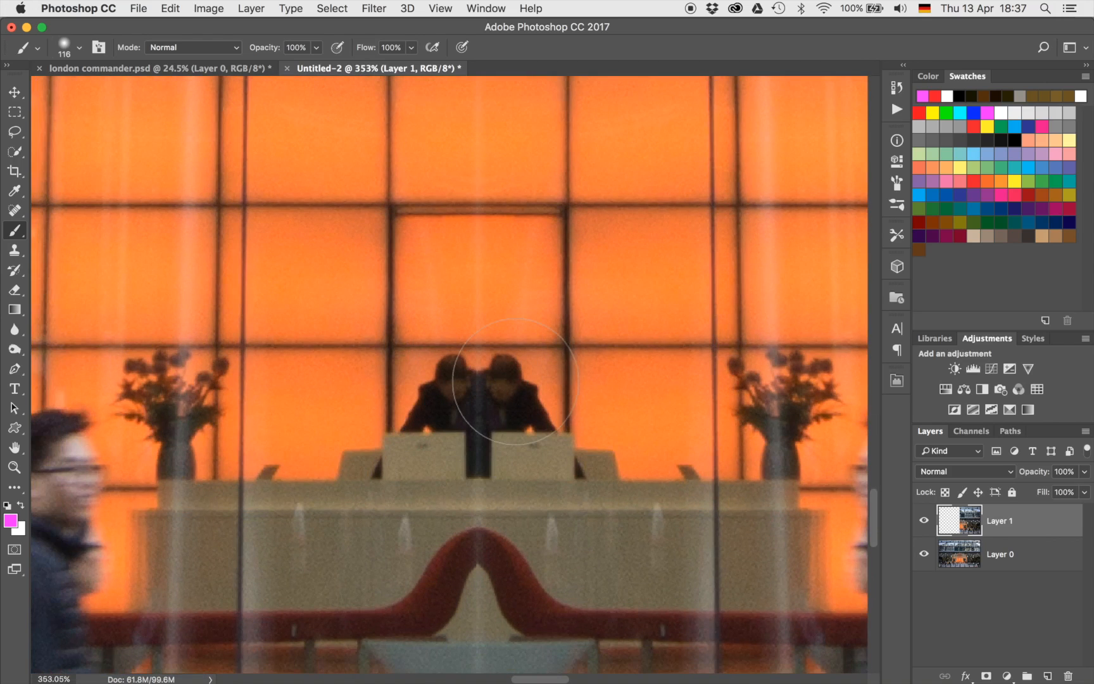
{"action": "scroll", "coordinate": [515, 380], "scroll_direction": "down", "scroll_amount": 8}
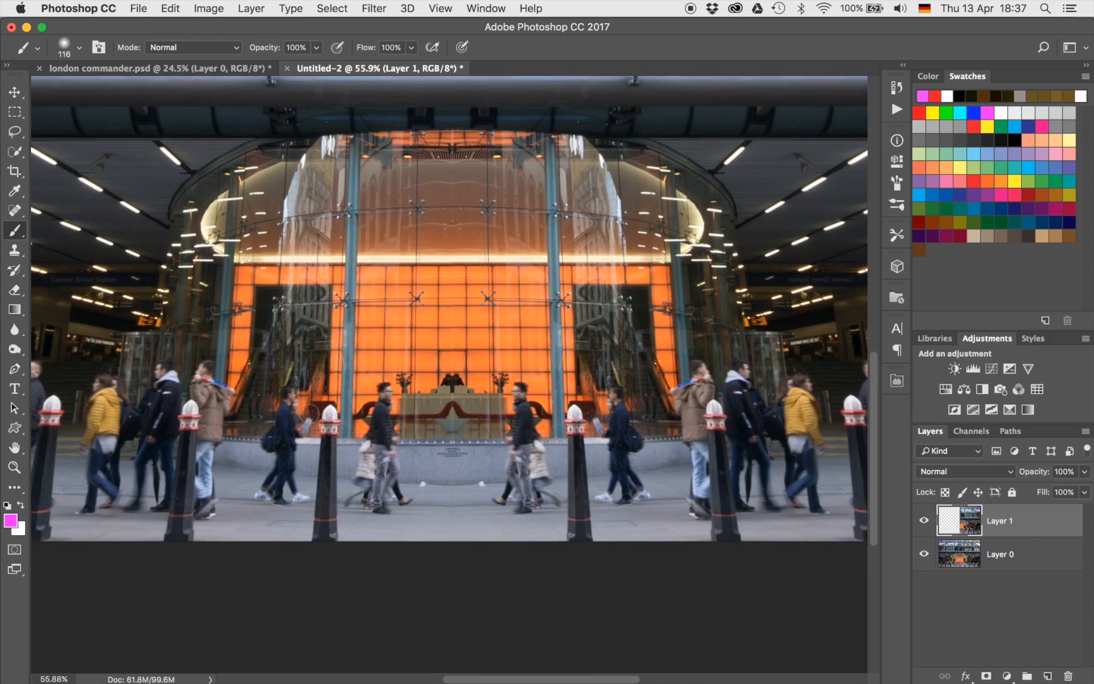
{"action": "scroll", "coordinate": [496, 428], "scroll_direction": "up", "scroll_amount": 4}
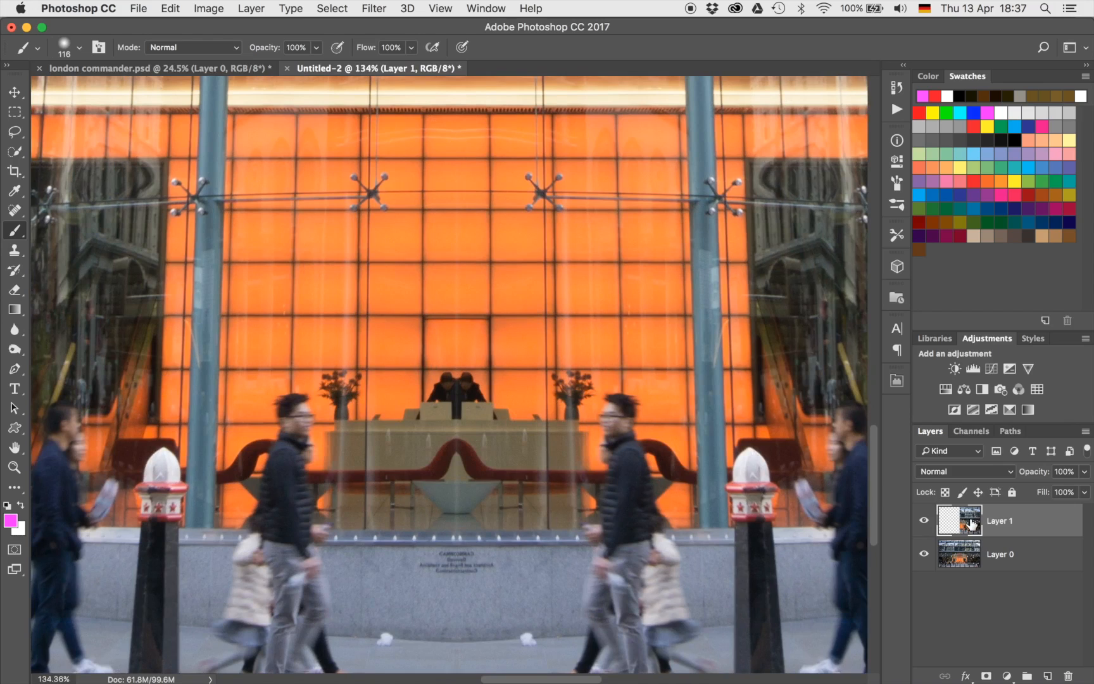
{"action": "left_click", "coordinate": [986, 676]}
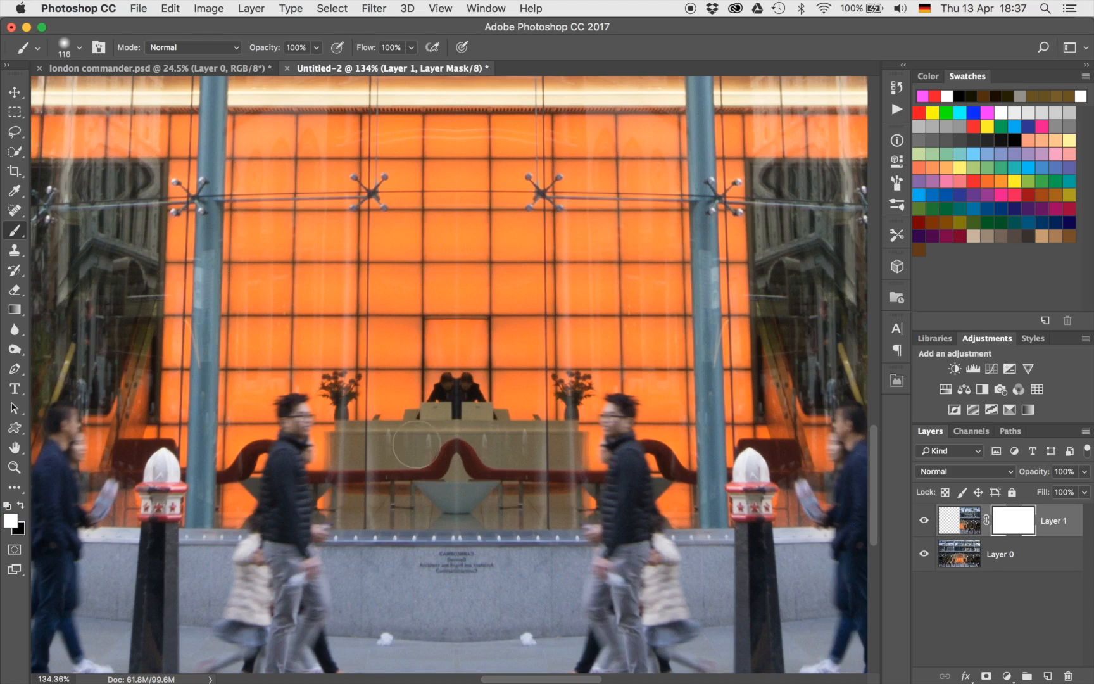
{"action": "key", "text": "3"}
{"action": "key", "text": "x"}
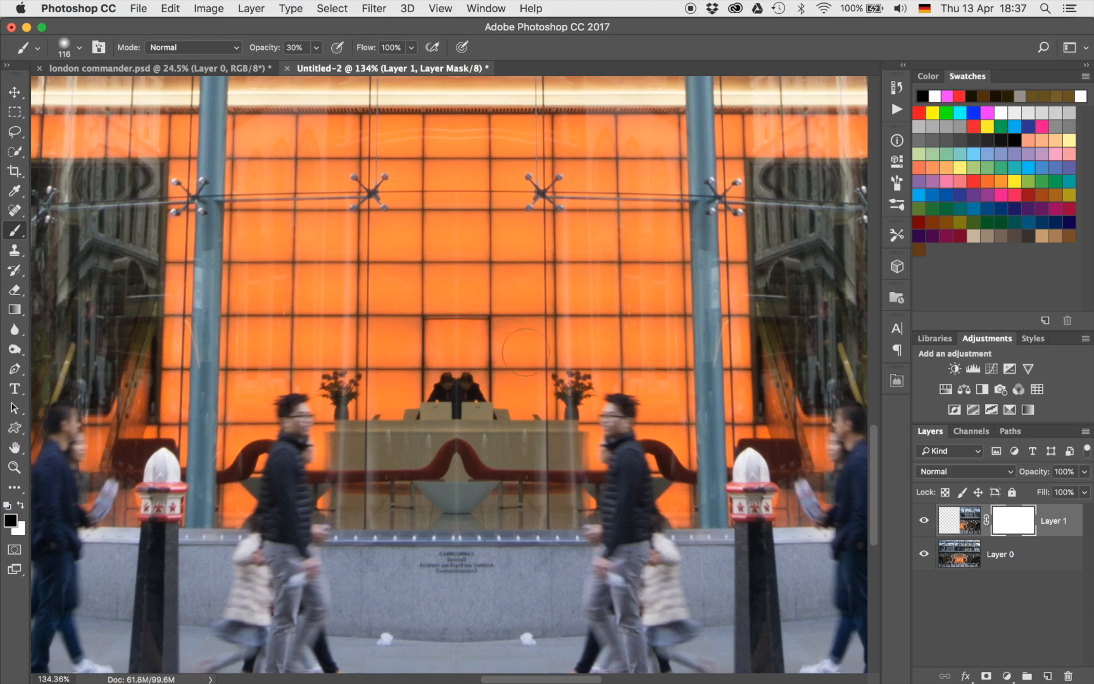
{"action": "mouse_move", "coordinate": [464, 415]}
{"action": "left_mouse_down"}
{"action": "mouse_move", "coordinate": [506, 395]}
{"action": "mouse_move", "coordinate": [461, 399]}
{"action": "mouse_move", "coordinate": [456, 389]}
{"action": "mouse_move", "coordinate": [459, 402]}
{"action": "left_mouse_up"}
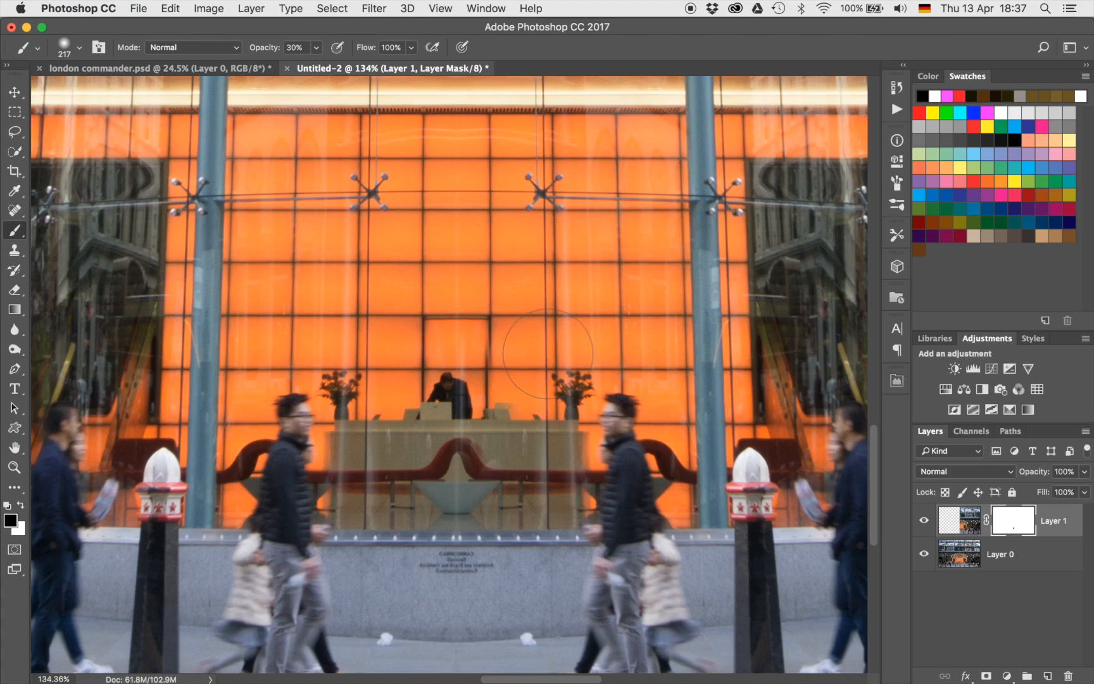
- Set the mask brush to 60 px with white paint and check the mirrored building image as a whole
{"action": "left_click_drag", "start_coordinate": [520, 448], "coordinate": [440, 453]}
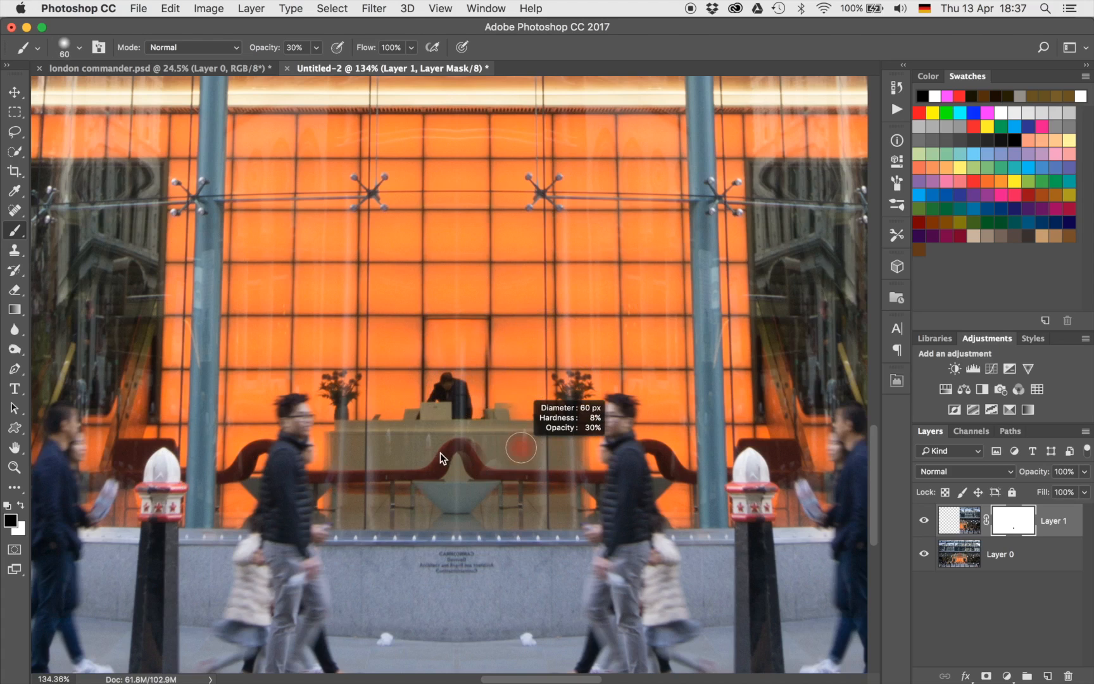
{"action": "key", "text": "x"}
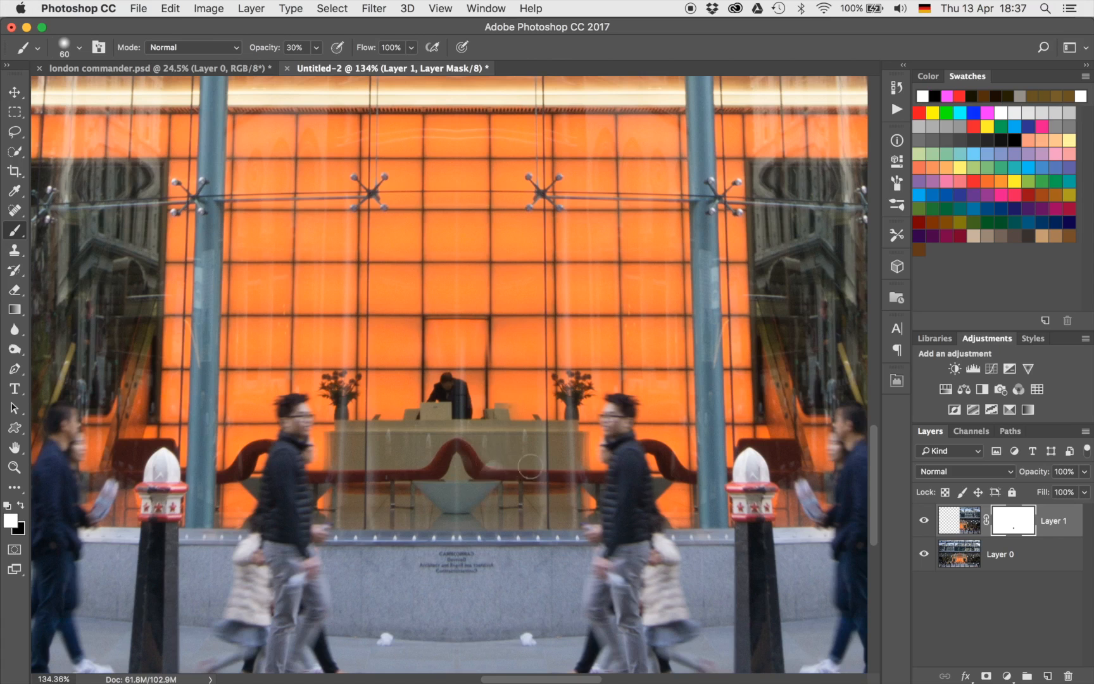
{"action": "scroll", "coordinate": [295, 479], "scroll_direction": "down", "scroll_amount": 5}
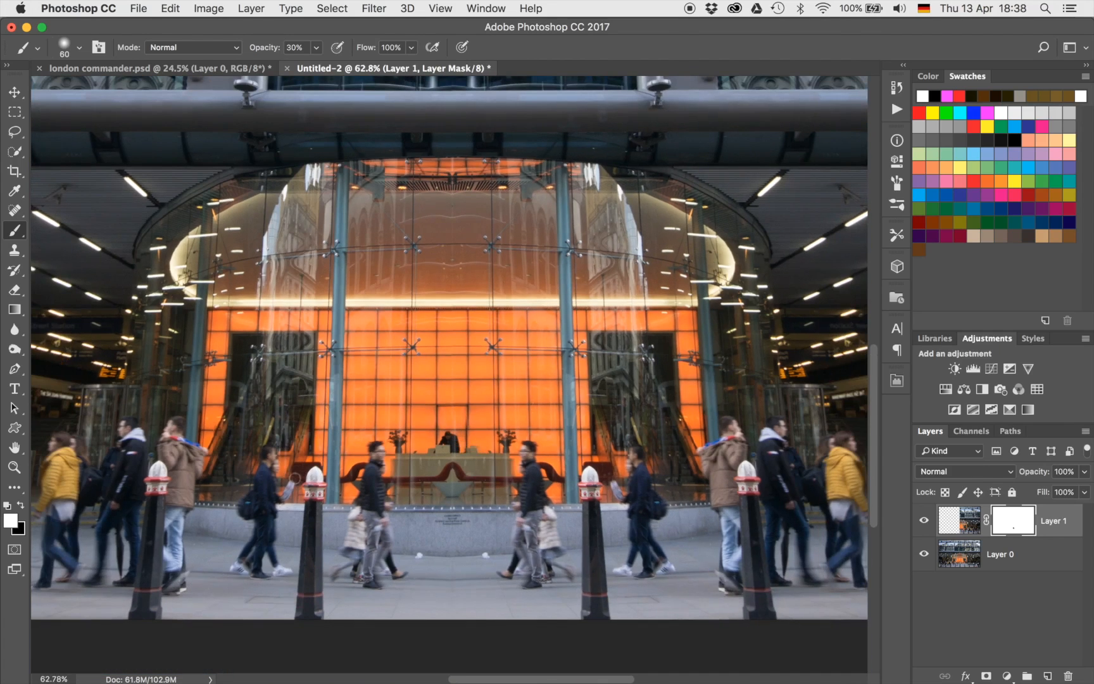
{"action": "scroll", "coordinate": [295, 479], "scroll_direction": "down", "scroll_amount": 3}
{"action": "scroll", "coordinate": [294, 479], "scroll_direction": "down", "scroll_amount": 3}
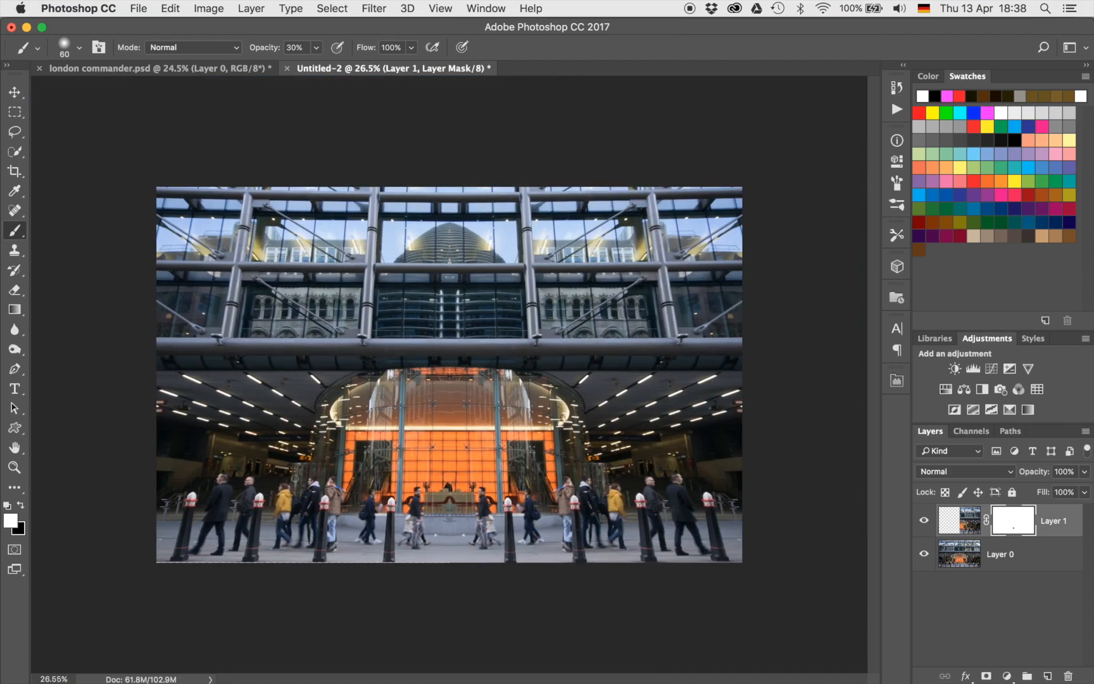
{"action": "scroll", "coordinate": [294, 479], "scroll_direction": "up", "scroll_amount": 1}
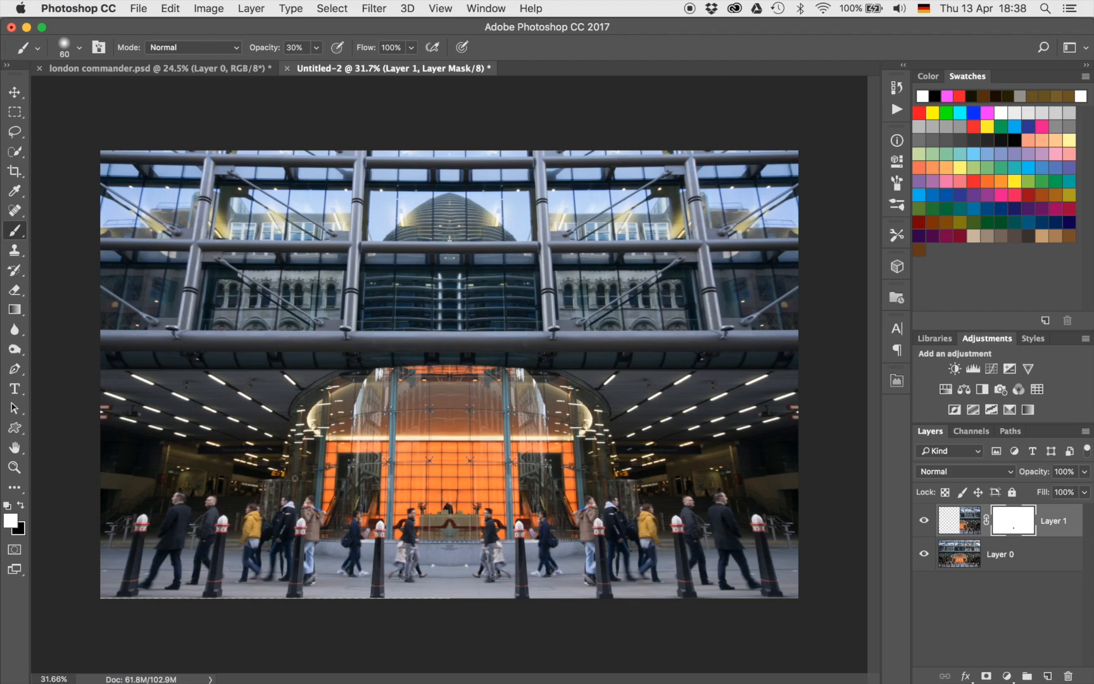
- Add a Black & White adjustment layer above the mirrored half with Reds at 82 and Blues at -70
{"action": "left_click", "coordinate": [982, 390]}
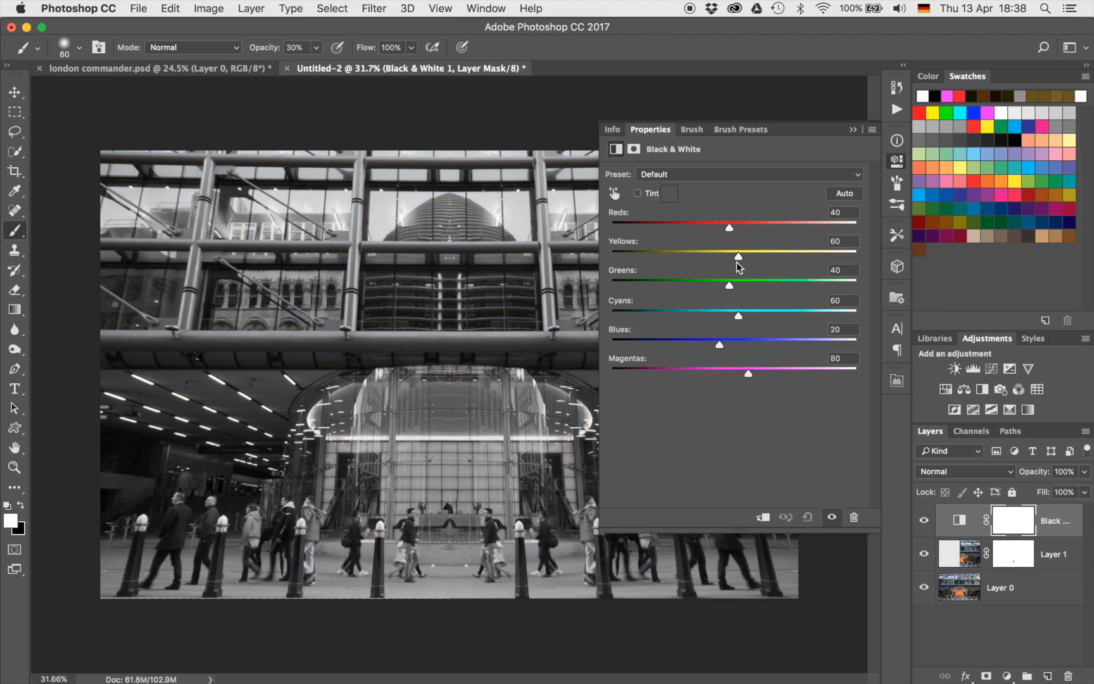
{"action": "left_click_drag", "start_coordinate": [729, 228], "coordinate": [730, 229]}
{"action": "mouse_move", "coordinate": [730, 231]}
{"action": "left_mouse_down"}
{"action": "mouse_move", "coordinate": [681, 233]}
{"action": "mouse_move", "coordinate": [776, 233]}
{"action": "mouse_move", "coordinate": [738, 235]}
{"action": "mouse_move", "coordinate": [758, 236]}
{"action": "mouse_move", "coordinate": [749, 233]}
{"action": "left_mouse_up"}
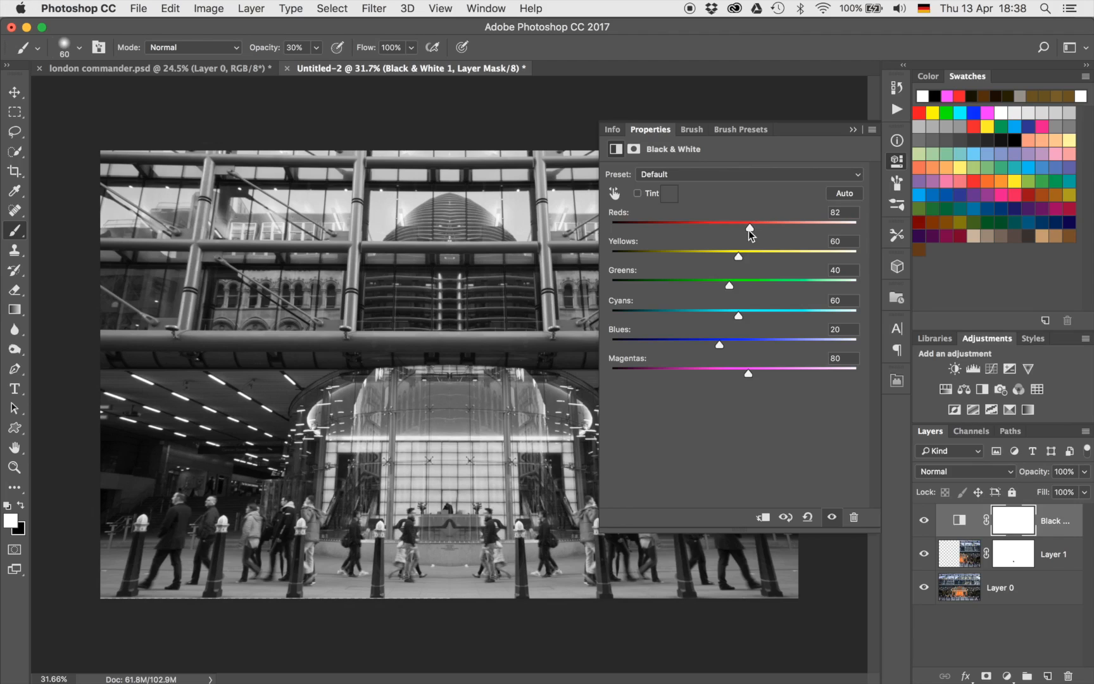
{"action": "left_click_drag", "start_coordinate": [718, 346], "coordinate": [676, 346]}
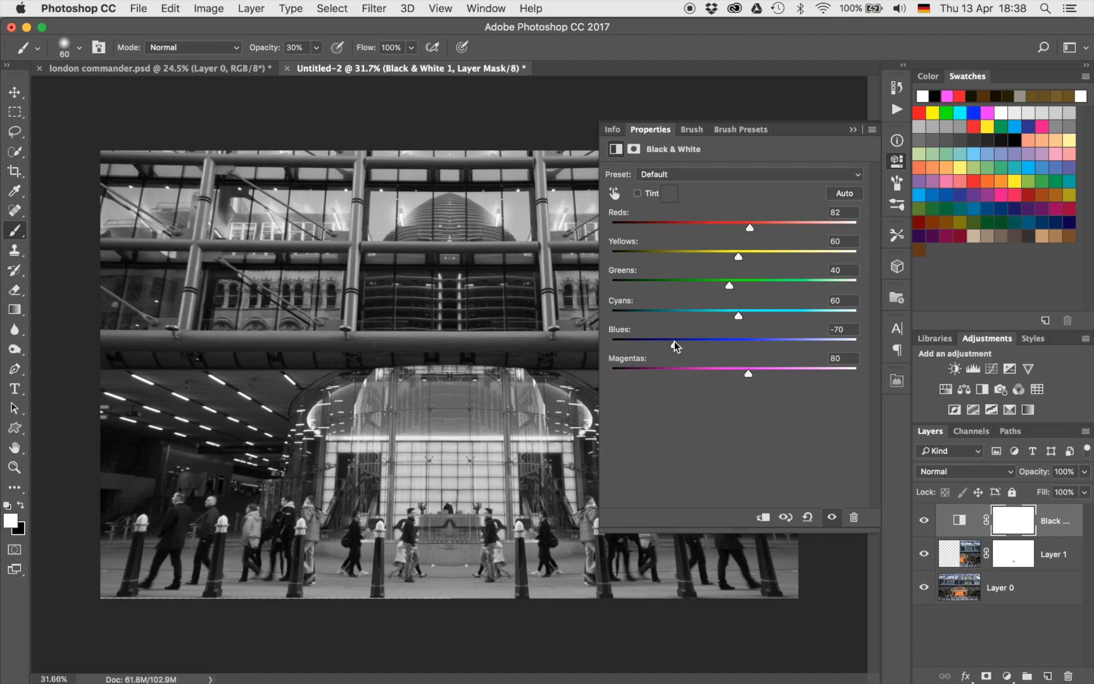
{"action": "left_click", "coordinate": [853, 129]}
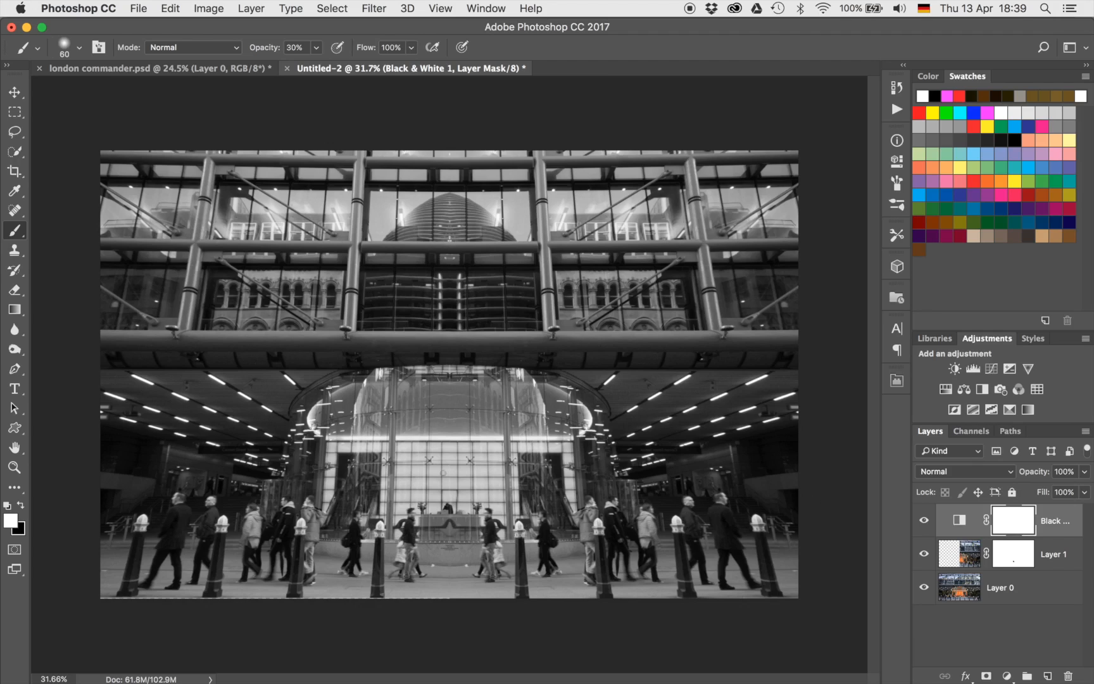
- Bring back the orange colour of the central lobby by brushing black at 30% opacity on the Black & White mask with a 730 px brush
{"action": "left_click_drag", "start_coordinate": [418, 482], "coordinate": [488, 482]}
{"action": "key", "text": "x"}
{"action": "mouse_move", "coordinate": [366, 426]}
{"action": "left_mouse_down"}
{"action": "mouse_move", "coordinate": [360, 443]}
{"action": "mouse_move", "coordinate": [480, 487]}
{"action": "mouse_move", "coordinate": [431, 457]}
{"action": "mouse_move", "coordinate": [518, 419]}
{"action": "mouse_move", "coordinate": [541, 443]}
{"action": "mouse_move", "coordinate": [546, 479]}
{"action": "mouse_move", "coordinate": [455, 479]}
{"action": "mouse_move", "coordinate": [421, 463]}
{"action": "mouse_move", "coordinate": [404, 481]}
{"action": "mouse_move", "coordinate": [363, 487]}
{"action": "mouse_move", "coordinate": [472, 497]}
{"action": "mouse_move", "coordinate": [528, 482]}
{"action": "mouse_move", "coordinate": [519, 446]}
{"action": "left_mouse_up"}
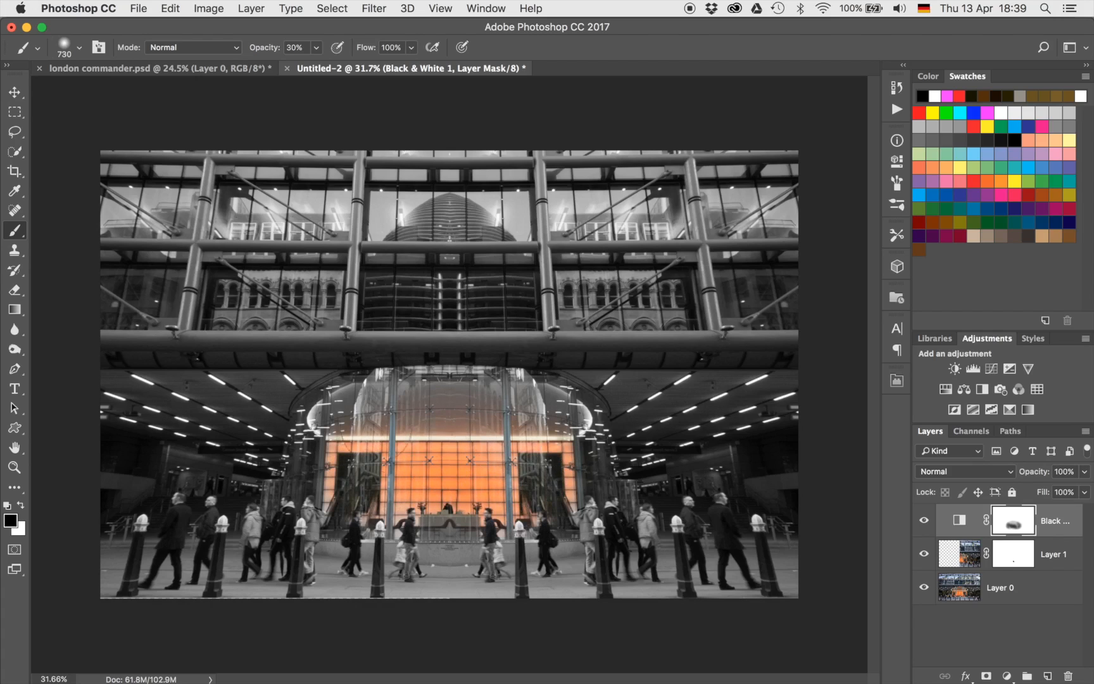
{"action": "mouse_move", "coordinate": [403, 433]}
{"action": "left_mouse_down"}
{"action": "mouse_move", "coordinate": [390, 474]}
{"action": "mouse_move", "coordinate": [487, 489]}
{"action": "mouse_move", "coordinate": [528, 483]}
{"action": "left_mouse_up"}
{"action": "left_click_drag", "start_coordinate": [449, 459], "coordinate": [329, 461]}
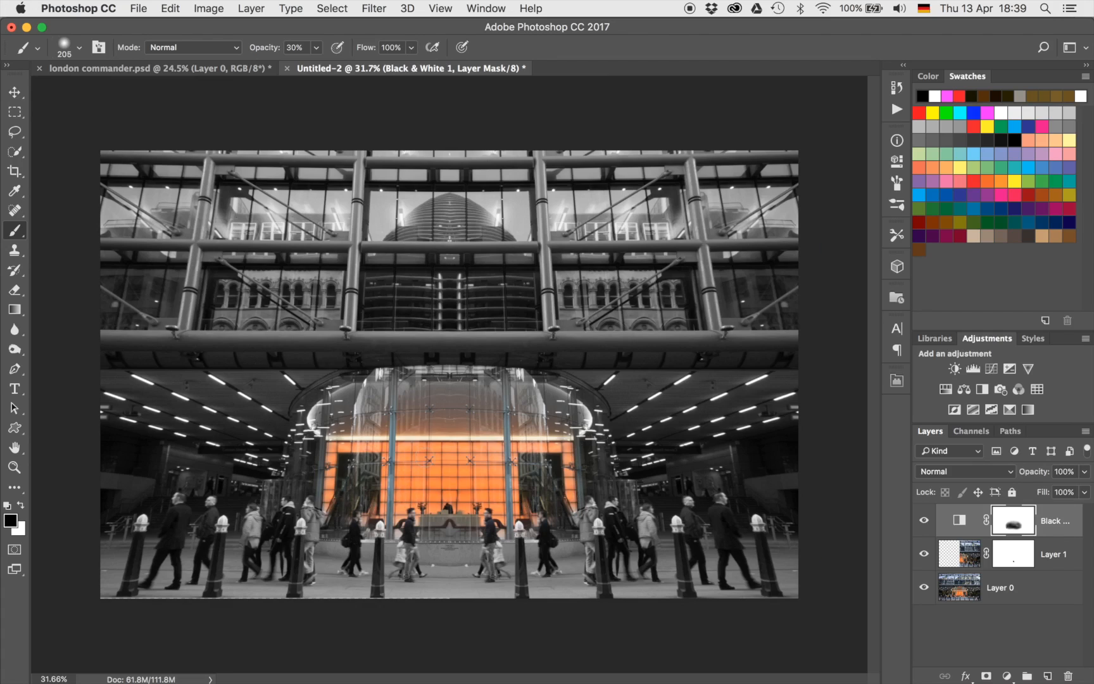
- Return the bollards in front of the orange lobby to black and white by brushing white on the adjustment mask with a 108 px brush
{"action": "scroll", "coordinate": [425, 457], "scroll_direction": "up", "scroll_amount": 10}
{"action": "scroll", "coordinate": [425, 457], "scroll_direction": "down", "scroll_amount": 9}
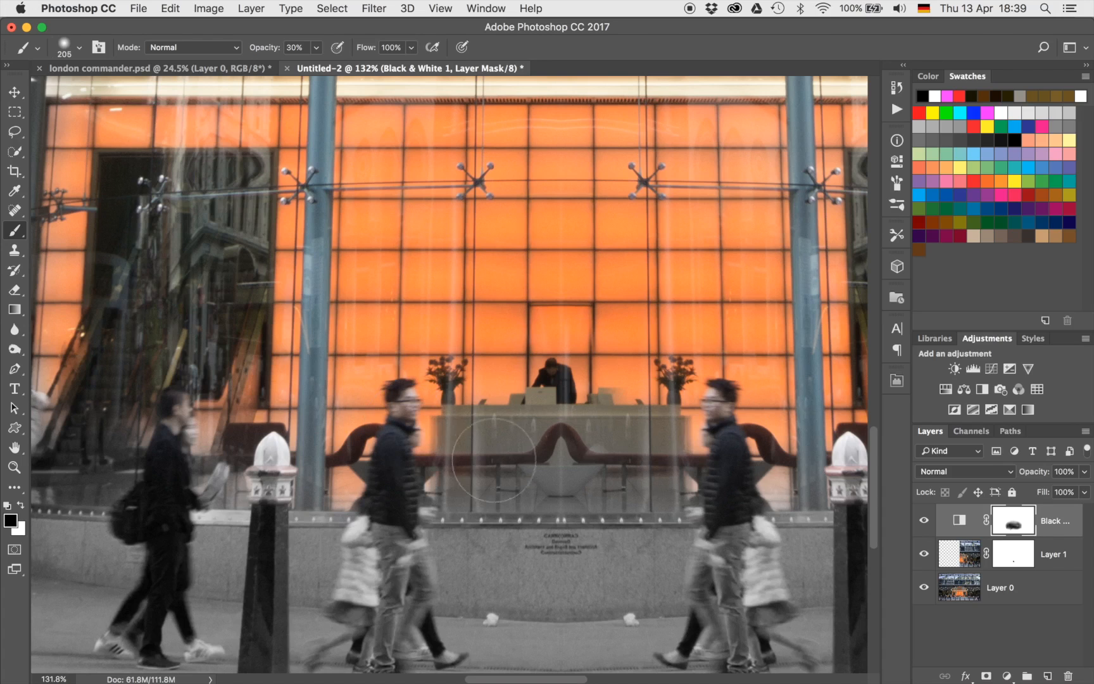
{"action": "scroll", "coordinate": [445, 443], "scroll_direction": "right", "scroll_amount": 10}
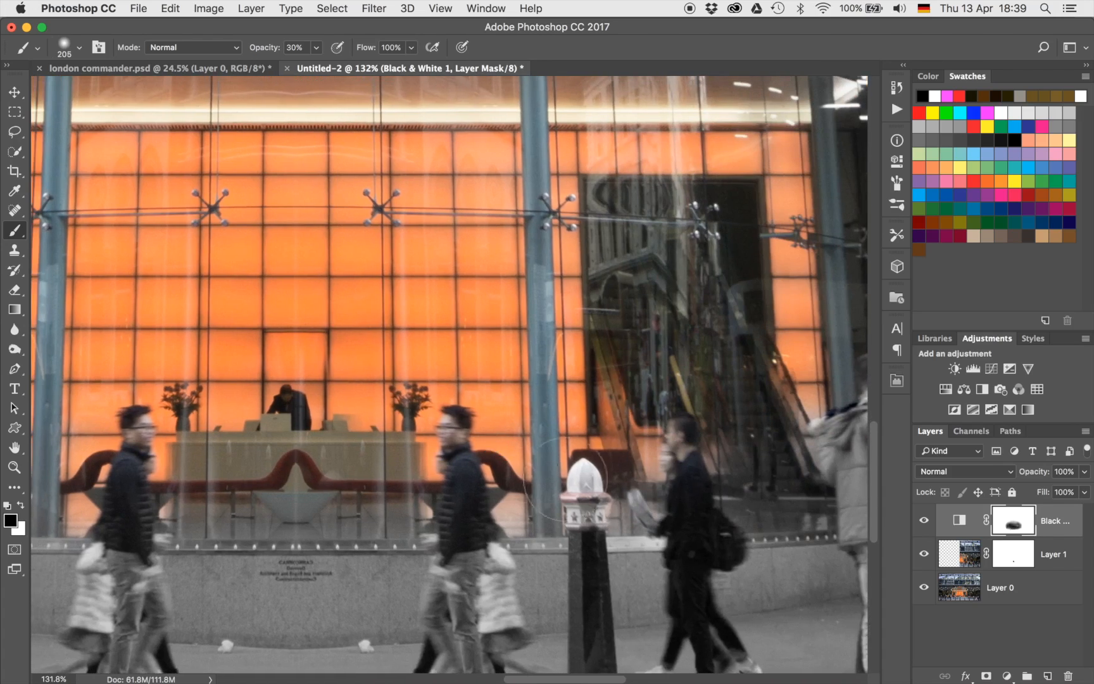
{"action": "left_click_drag", "start_coordinate": [593, 504], "coordinate": [538, 495], "text": "ctrl+alt"}
{"action": "key", "text": "x"}
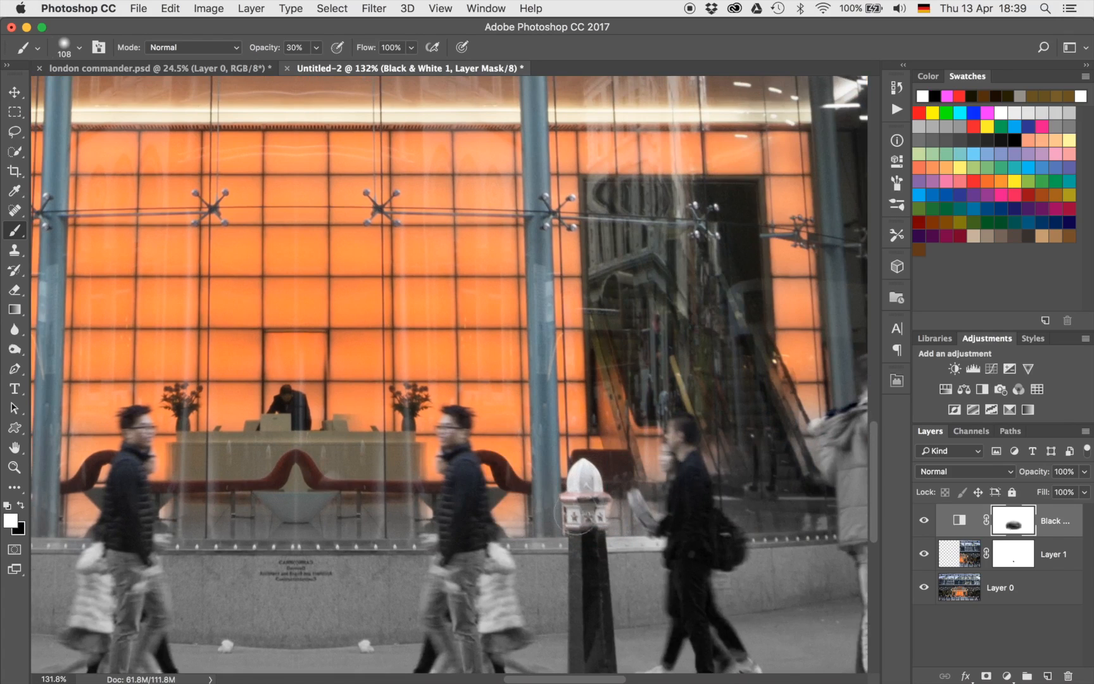
{"action": "mouse_move", "coordinate": [587, 535]}
{"action": "left_mouse_down"}
{"action": "mouse_move", "coordinate": [585, 494]}
{"action": "mouse_move", "coordinate": [590, 519]}
{"action": "mouse_move", "coordinate": [596, 497]}
{"action": "mouse_move", "coordinate": [577, 501]}
{"action": "left_mouse_up"}
{"action": "scroll", "coordinate": [545, 572], "scroll_direction": "left", "scroll_amount": 15}
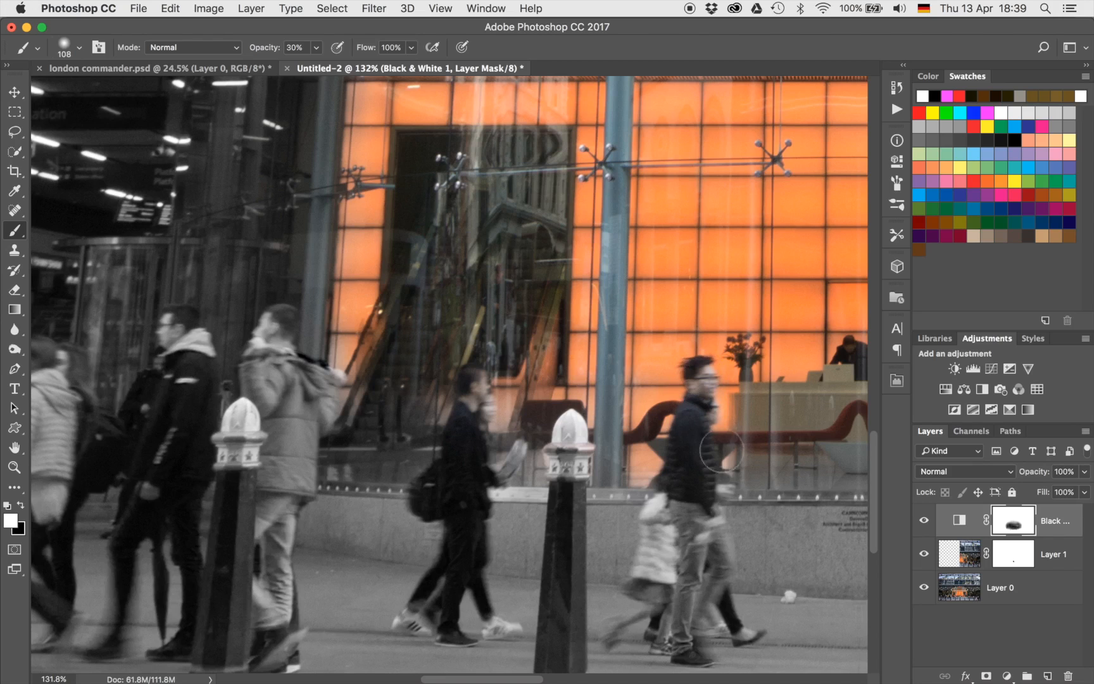
{"action": "scroll", "coordinate": [720, 451], "scroll_direction": "right", "scroll_amount": 10}
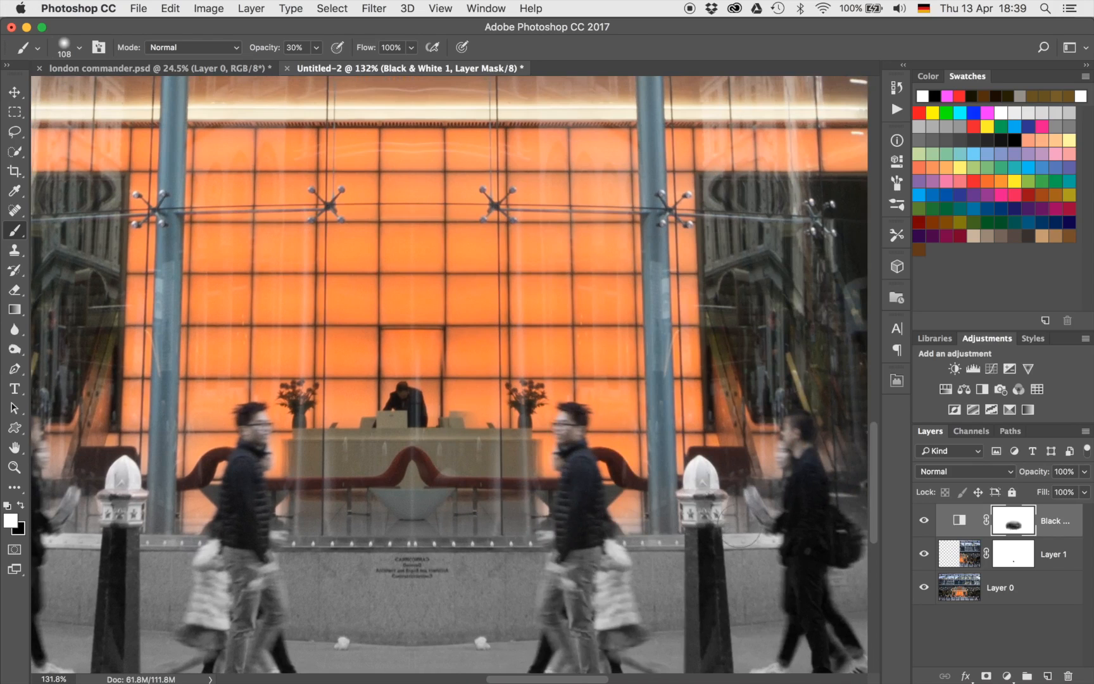
{"action": "scroll", "coordinate": [728, 475], "scroll_direction": "down", "scroll_amount": 10}
{"action": "scroll", "coordinate": [709, 461], "scroll_direction": "down", "scroll_amount": 2}
{"action": "scroll", "coordinate": [709, 461], "scroll_direction": "up", "scroll_amount": 2}
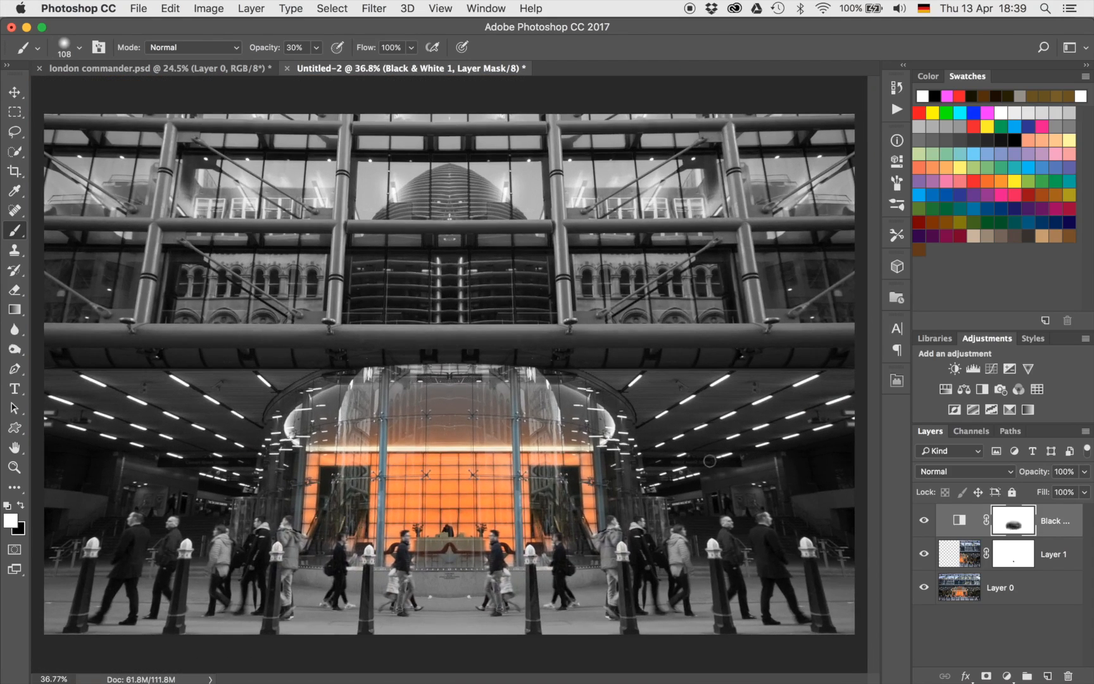
{"action": "scroll", "coordinate": [709, 461], "scroll_direction": "down", "scroll_amount": 1}
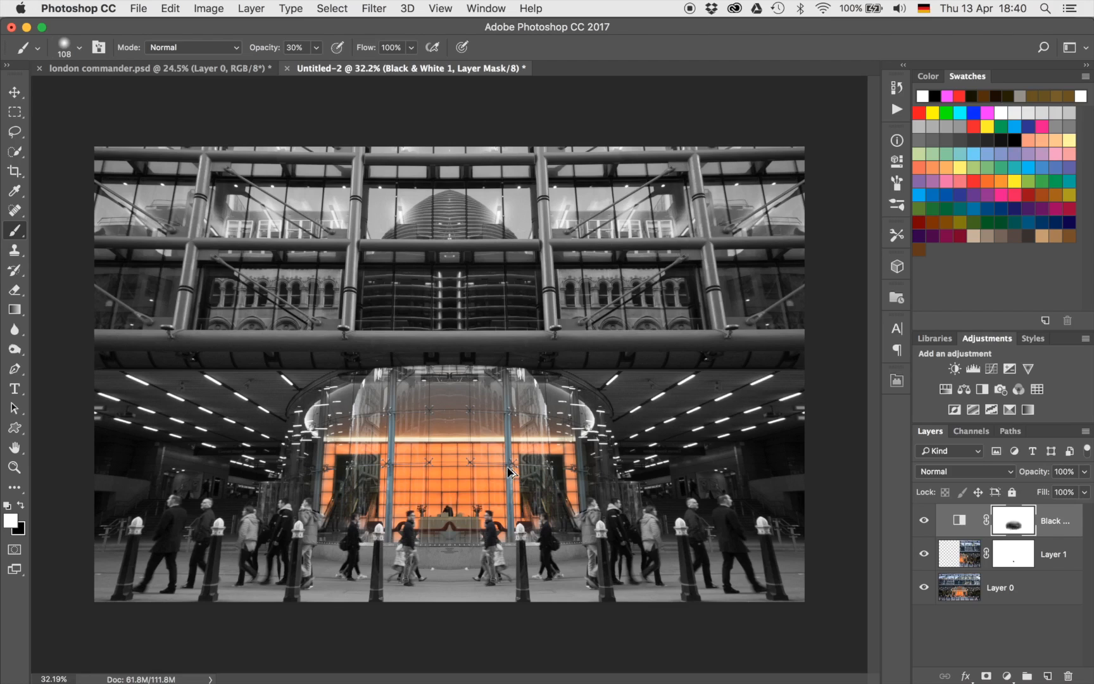
- Stamp all visible layers into a new top layer and set its blend mode to Soft Light
{"action": "key", "text": "super+alt+shift+e"}
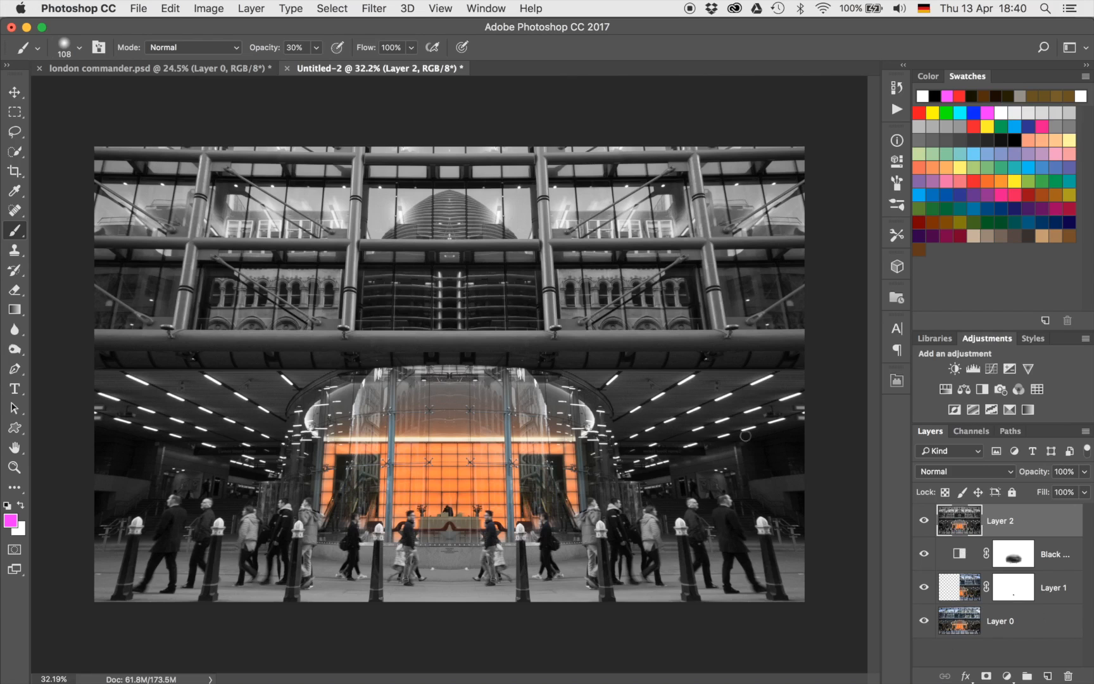
{"action": "key", "text": "v"}
{"action": "mouse_move", "coordinate": [469, 316]}
{"action": "left_mouse_down"}
{"action": "mouse_move", "coordinate": [298, 254]}
{"action": "mouse_move", "coordinate": [506, 310]}
{"action": "mouse_move", "coordinate": [470, 389]}
{"action": "mouse_move", "coordinate": [449, 351]}
{"action": "mouse_move", "coordinate": [479, 329]}
{"action": "left_mouse_up"}
{"action": "key", "text": "super+z"}
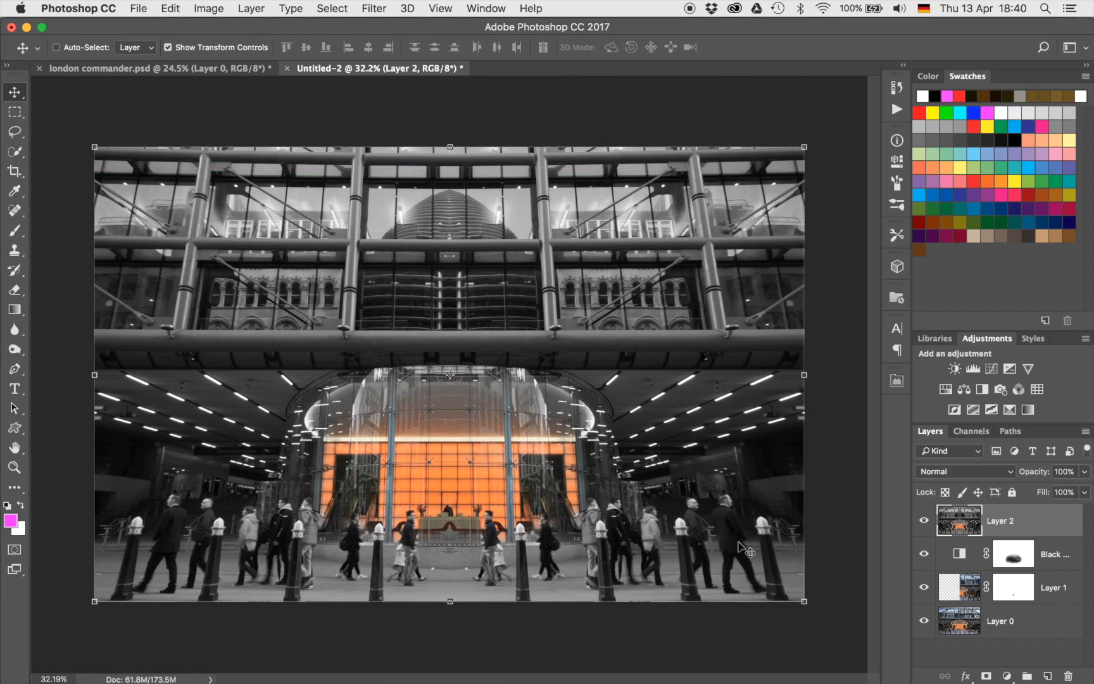
{"action": "left_click", "coordinate": [949, 472]}
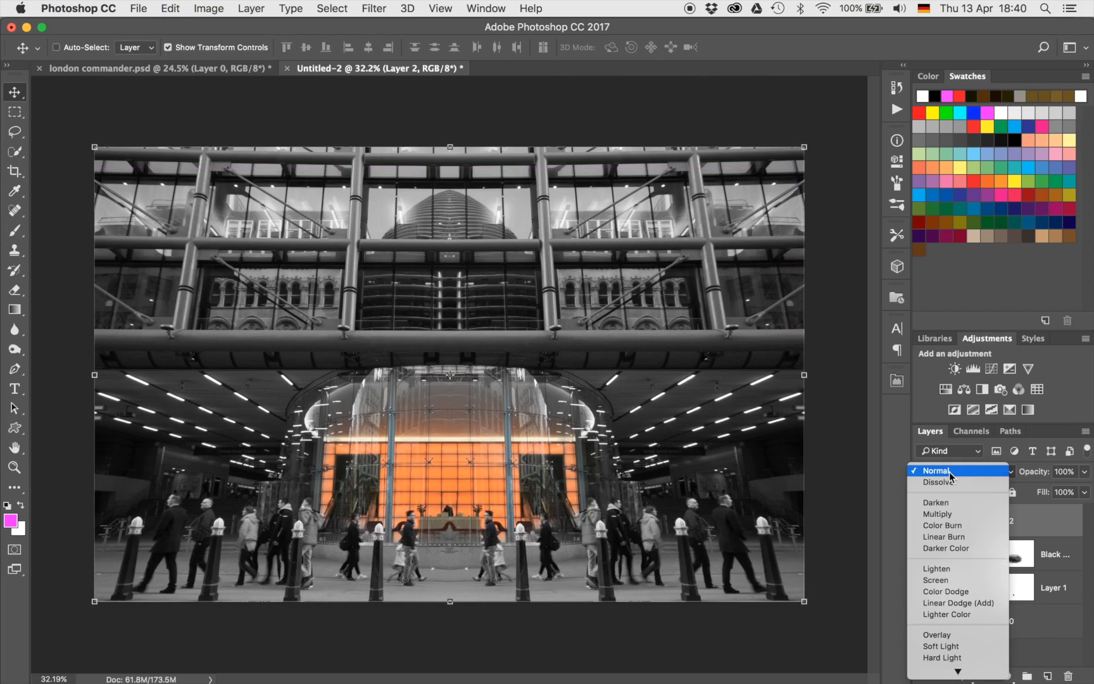
{"action": "left_click", "coordinate": [950, 646]}
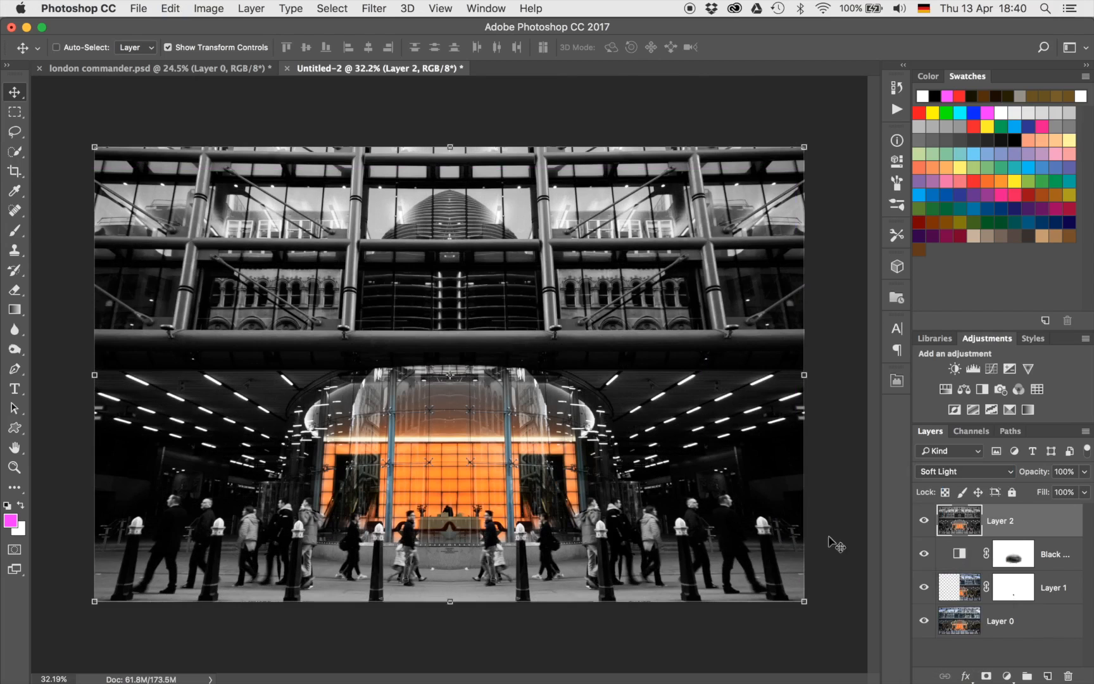
{"action": "key", "text": "b"}
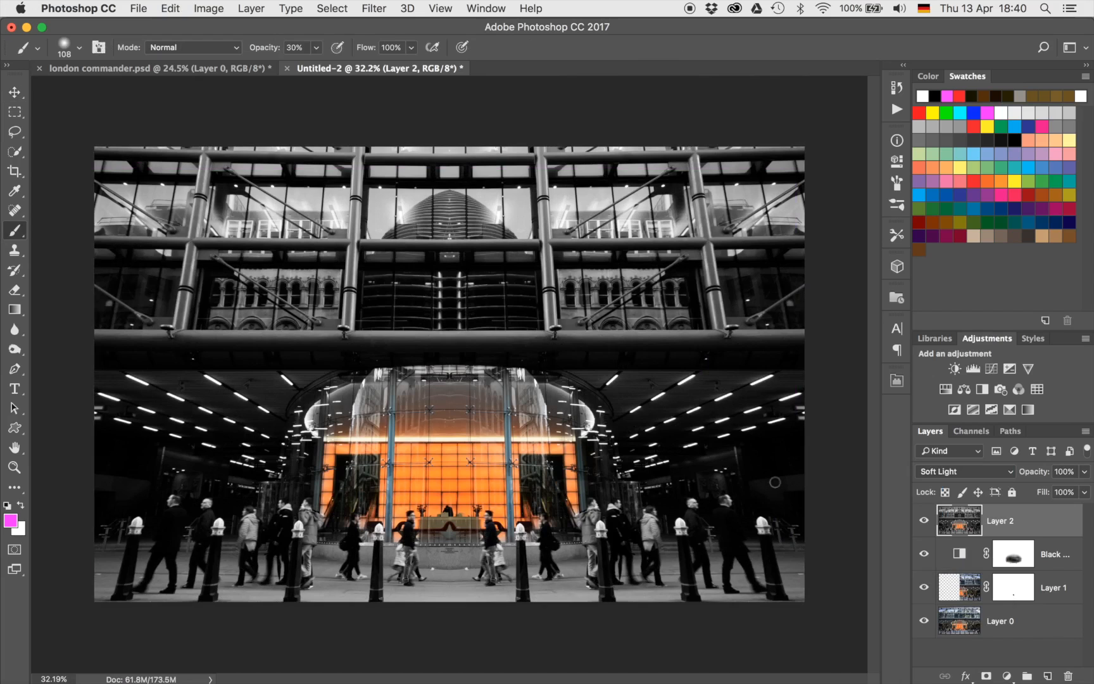
- Compare the image with and without the Soft Light layer and examine the contrast around the lobby and dark ceiling
{"action": "left_click", "coordinate": [925, 521]}
{"action": "left_click", "coordinate": [925, 521]}
{"action": "left_click", "coordinate": [925, 520]}
{"action": "left_click", "coordinate": [925, 521]}
{"action": "scroll", "coordinate": [598, 425], "scroll_direction": "up", "scroll_amount": 5}
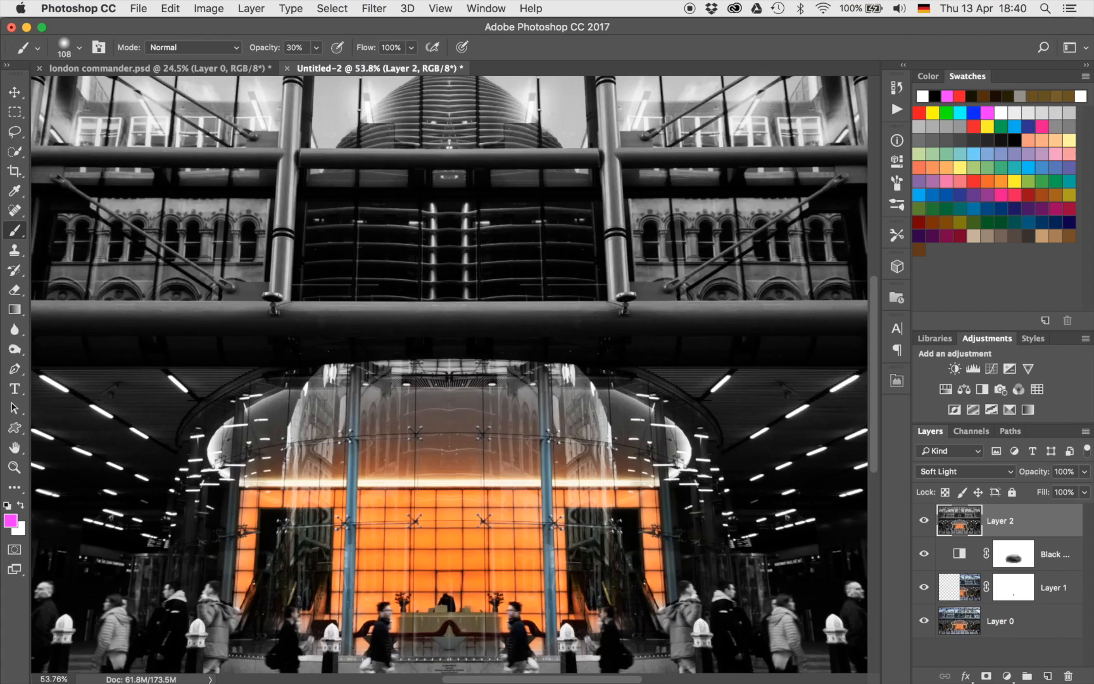
{"action": "scroll", "coordinate": [600, 410], "scroll_direction": "right", "scroll_amount": 5}
{"action": "scroll", "coordinate": [600, 410], "scroll_direction": "down", "scroll_amount": 2}
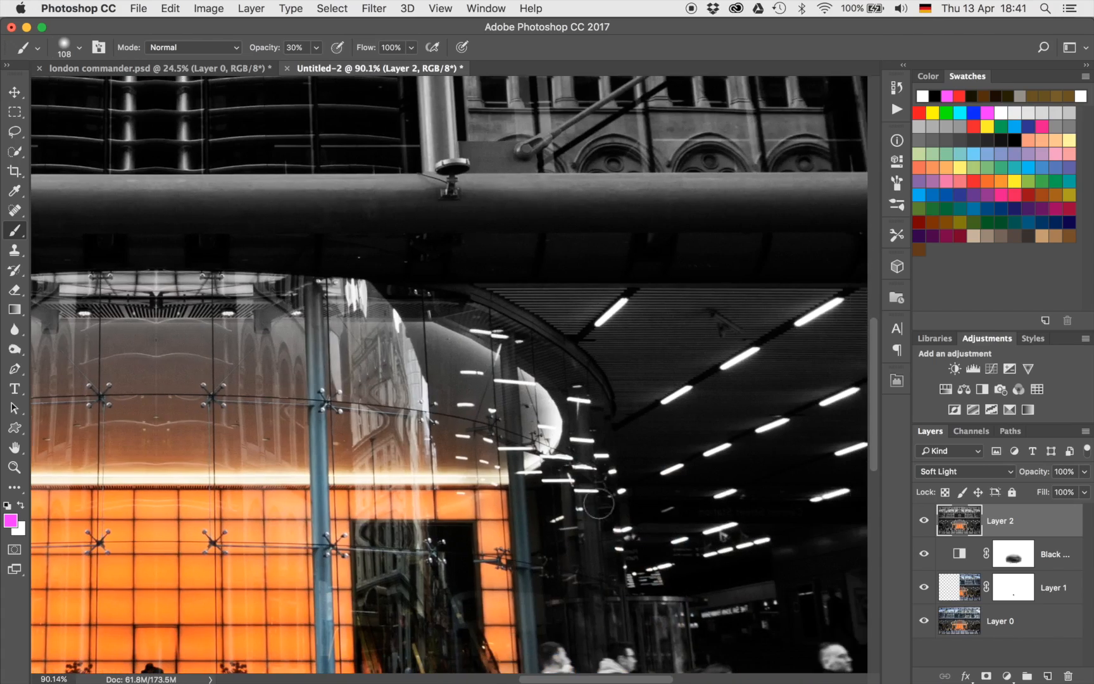
{"action": "scroll", "coordinate": [644, 458], "scroll_direction": "down", "scroll_amount": 5}
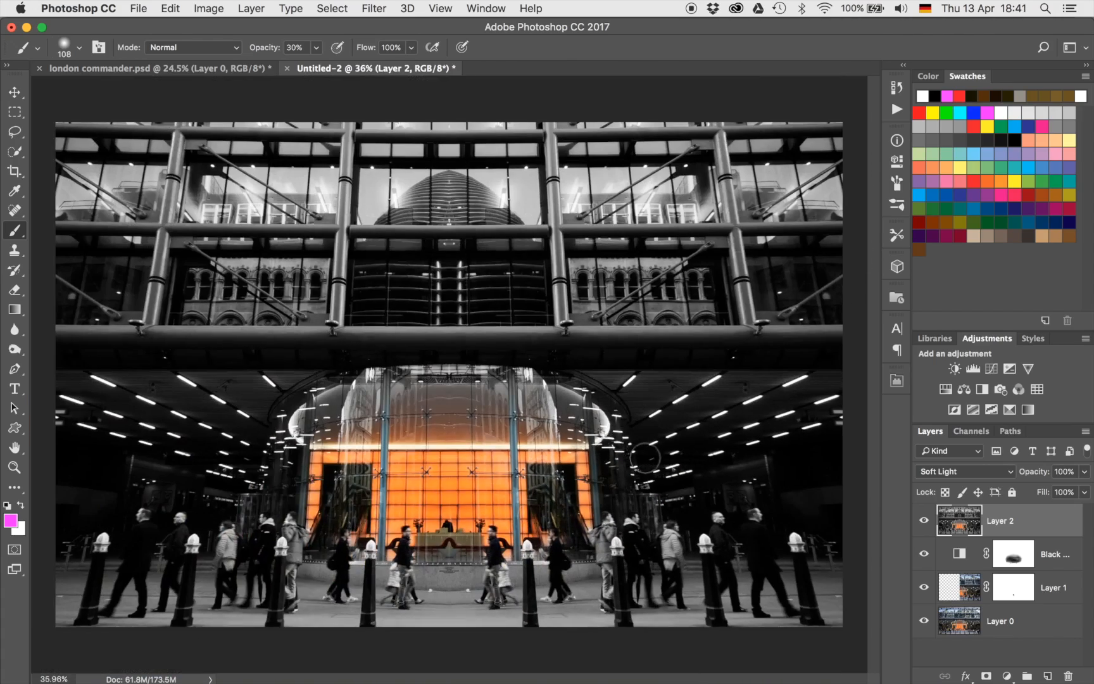
{"action": "scroll", "coordinate": [645, 458], "scroll_direction": "down", "scroll_amount": 1}
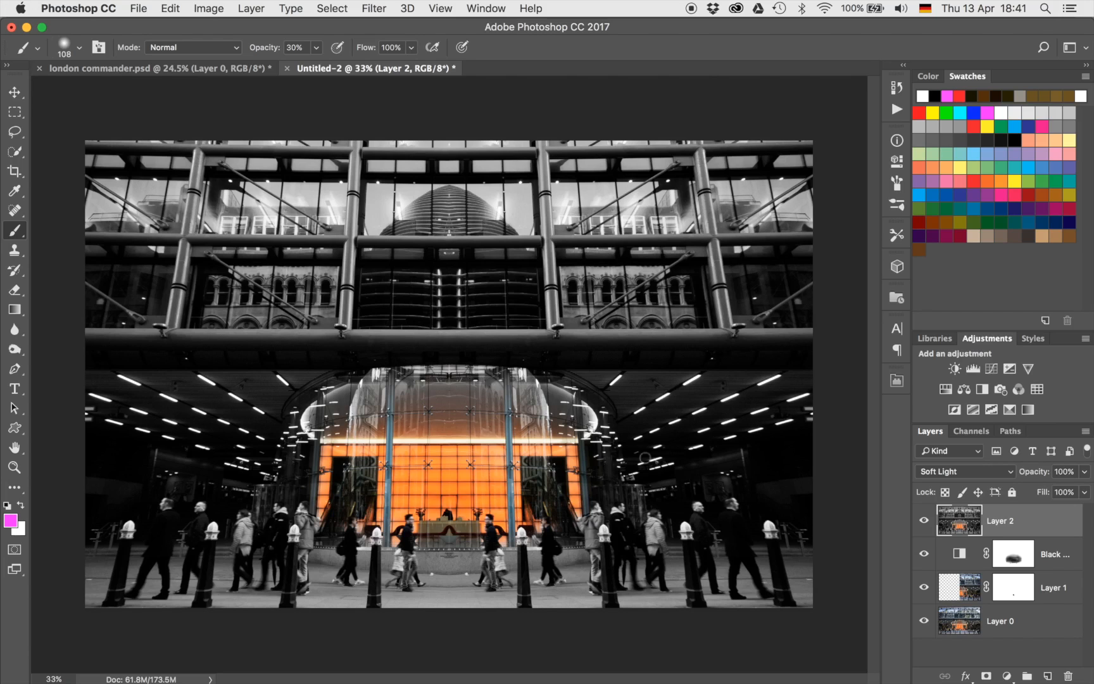
- Try marking the horizontal beam below the dome with magenta brush strokes on a new layer, and undo the strokes
{"action": "scroll", "coordinate": [271, 188], "scroll_direction": "up", "scroll_amount": 5}
{"action": "scroll", "coordinate": [272, 187], "scroll_direction": "up", "scroll_amount": 10}
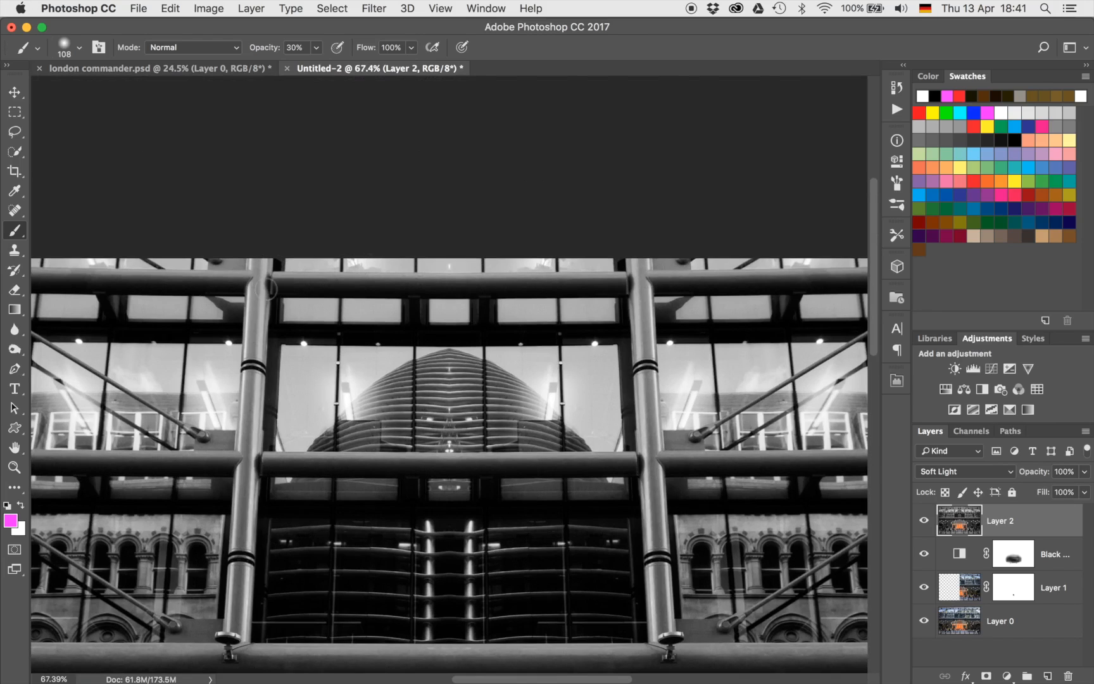
{"action": "key", "text": "super+alt+shift+n"}
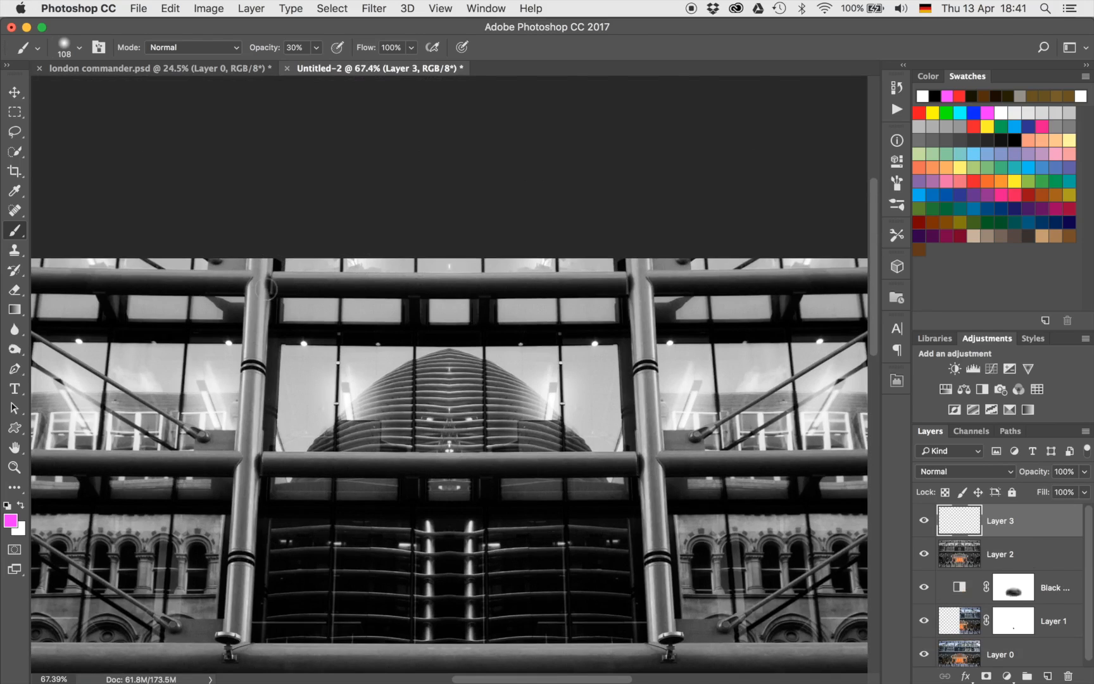
{"action": "left_click_drag", "start_coordinate": [266, 465], "coordinate": [640, 461]}
{"action": "left_click_drag", "start_coordinate": [39, 465], "coordinate": [231, 462]}
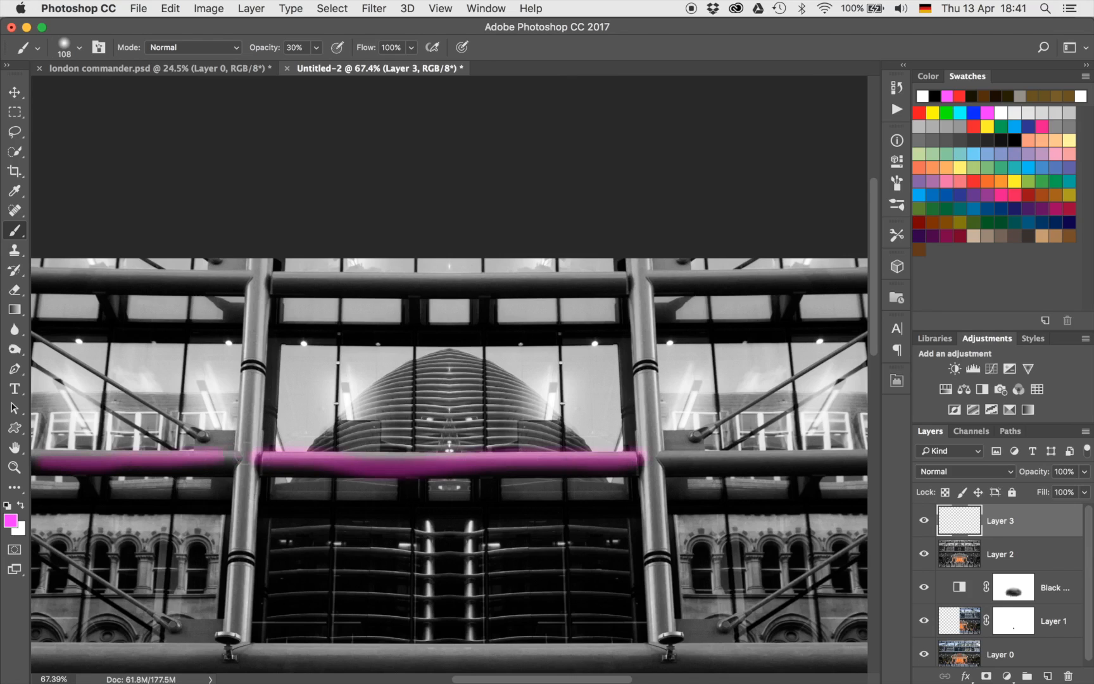
{"action": "key", "text": "super+alt+z"}
{"action": "key", "text": "super+alt+z"}
{"action": "key", "text": "super+alt+z"}
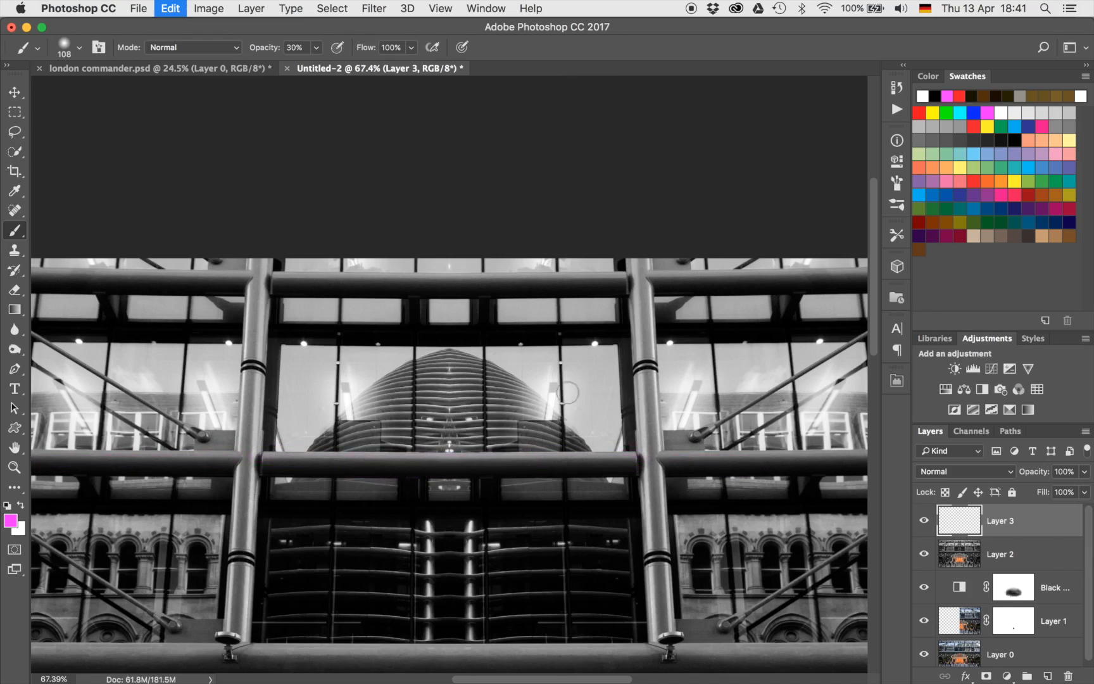
- Sketch magenta lines along the upper beam and a curve across the dome, and undo them together with the new layer
{"action": "left_click_drag", "start_coordinate": [272, 281], "coordinate": [633, 282]}
{"action": "left_click_drag", "start_coordinate": [591, 342], "coordinate": [429, 369]}
{"action": "left_click_drag", "start_coordinate": [484, 308], "coordinate": [825, 299]}
{"action": "left_click_drag", "start_coordinate": [376, 359], "coordinate": [609, 395]}
{"action": "mouse_move", "coordinate": [273, 423]}
{"action": "left_mouse_down"}
{"action": "mouse_move", "coordinate": [413, 520]}
{"action": "mouse_move", "coordinate": [562, 401]}
{"action": "left_mouse_up"}
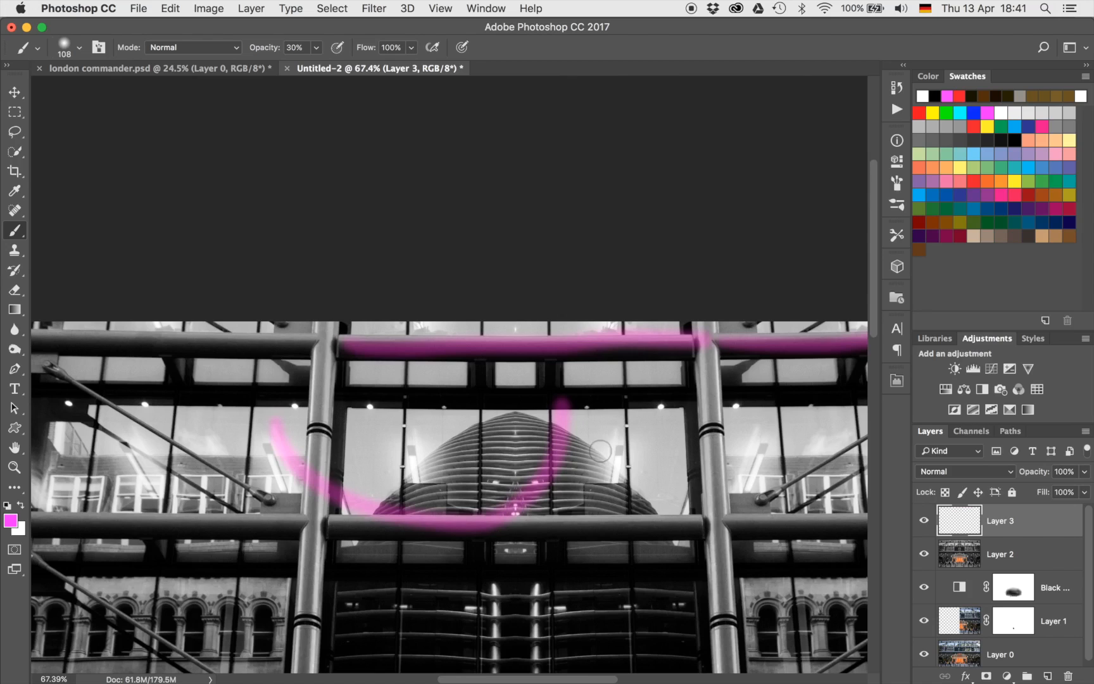
{"action": "left_click_drag", "start_coordinate": [279, 588], "coordinate": [675, 574]}
{"action": "key", "text": "super+alt+z"}
{"action": "key", "text": "super+alt+z"}
{"action": "key", "text": "super+alt+z"}
{"action": "key", "text": "super+alt+z"}
{"action": "key", "text": "super+alt+z"}
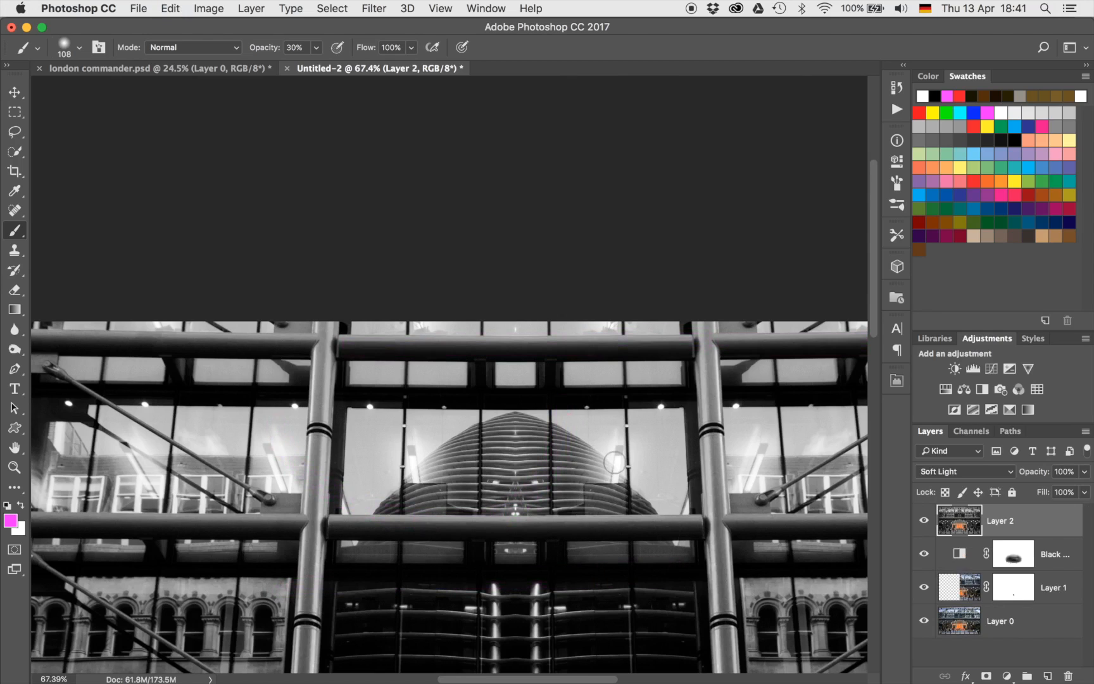
- Fit the whole image in view and stamp all visible layers into another new top layer
{"action": "key", "text": "super+0"}
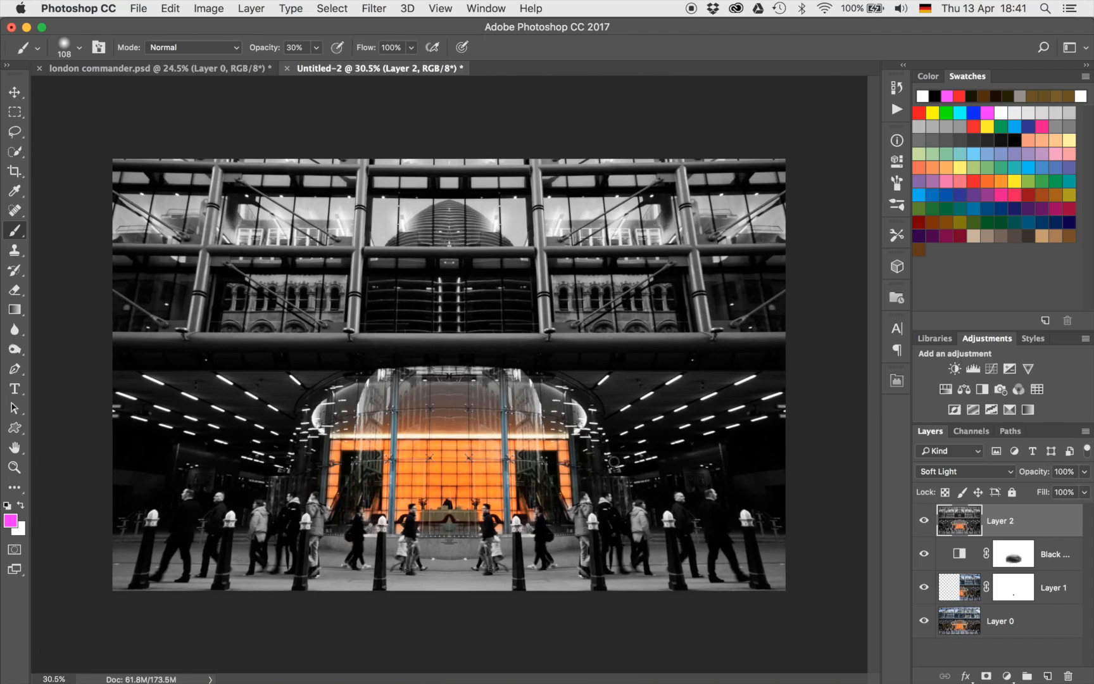
{"action": "key", "text": "super+alt+shift+e"}
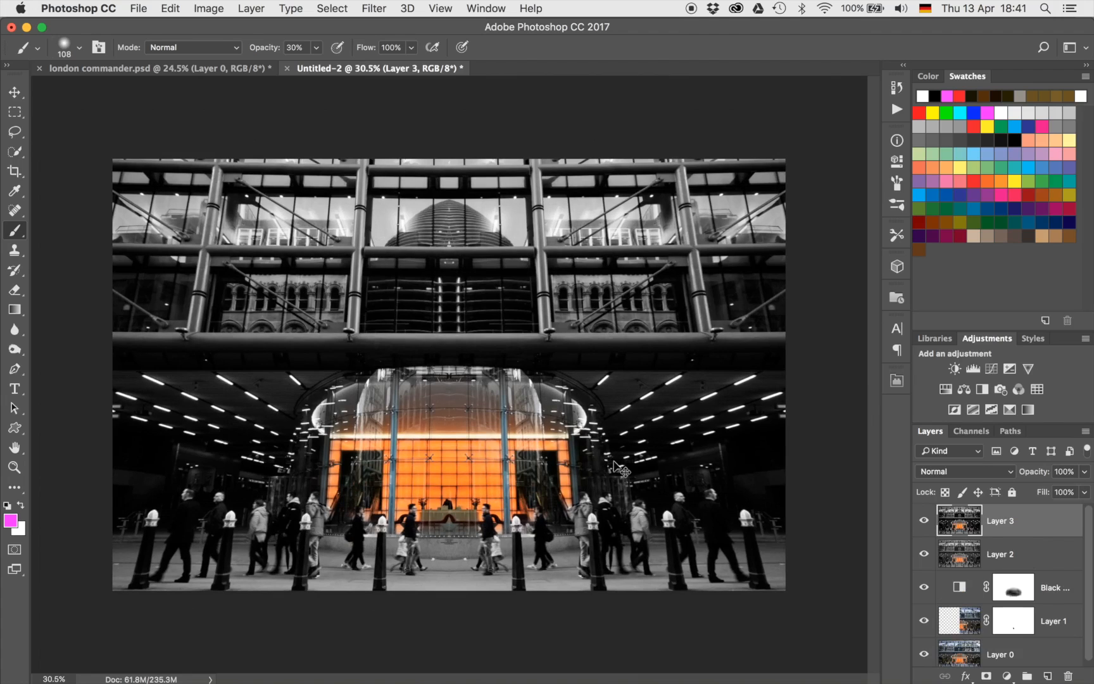
{"action": "key", "text": "super+t"}
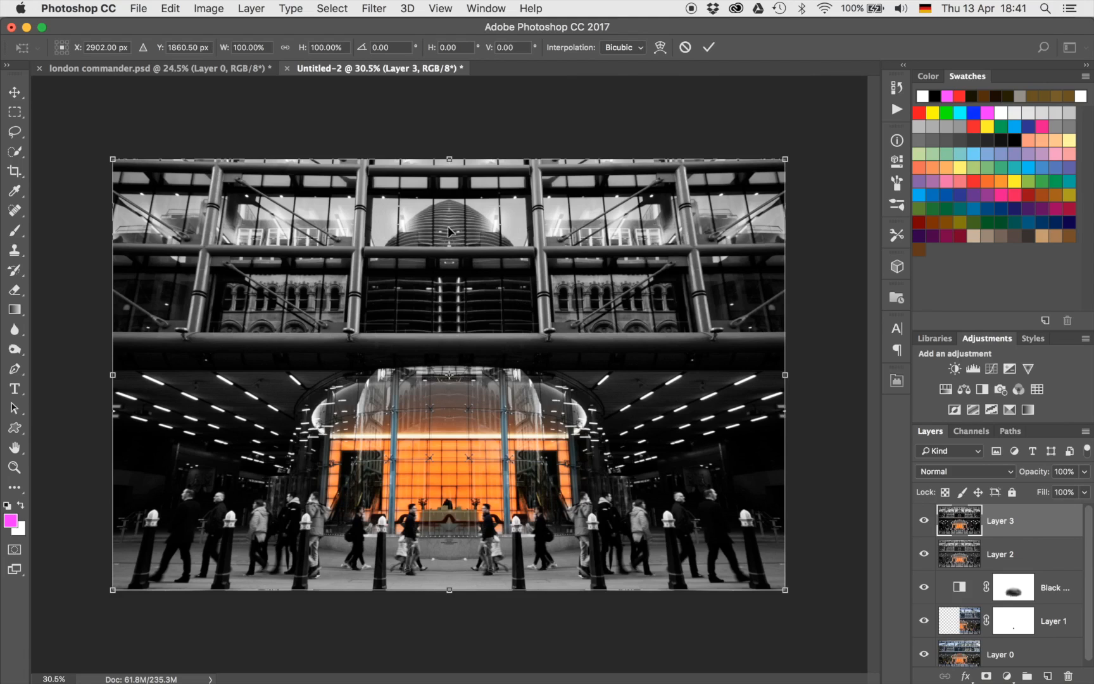
{"action": "left_click", "coordinate": [660, 48]}
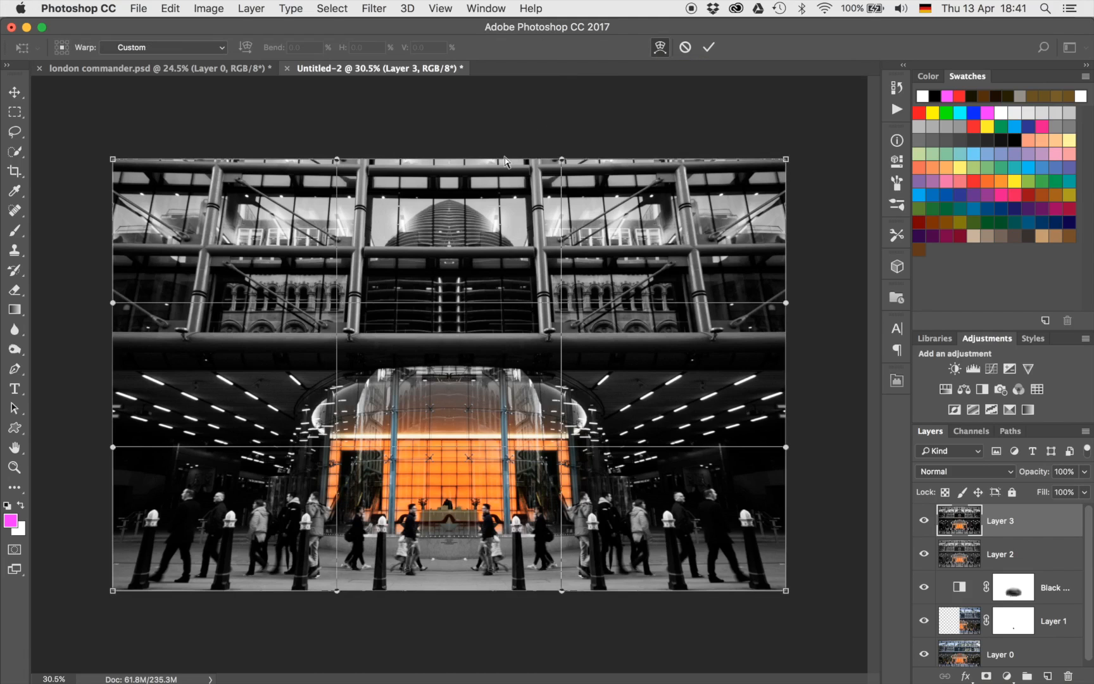
{"action": "key", "text": "super+plus"}
{"action": "key", "text": "super+minus"}
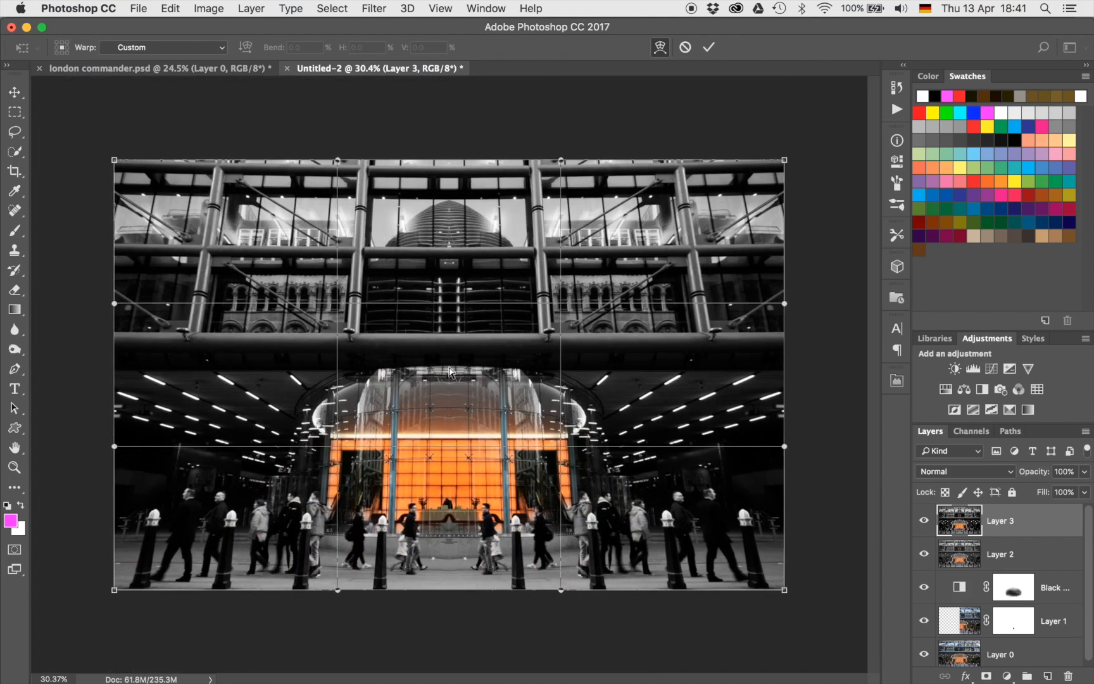
{"action": "left_click_drag", "start_coordinate": [457, 304], "coordinate": [457, 280]}
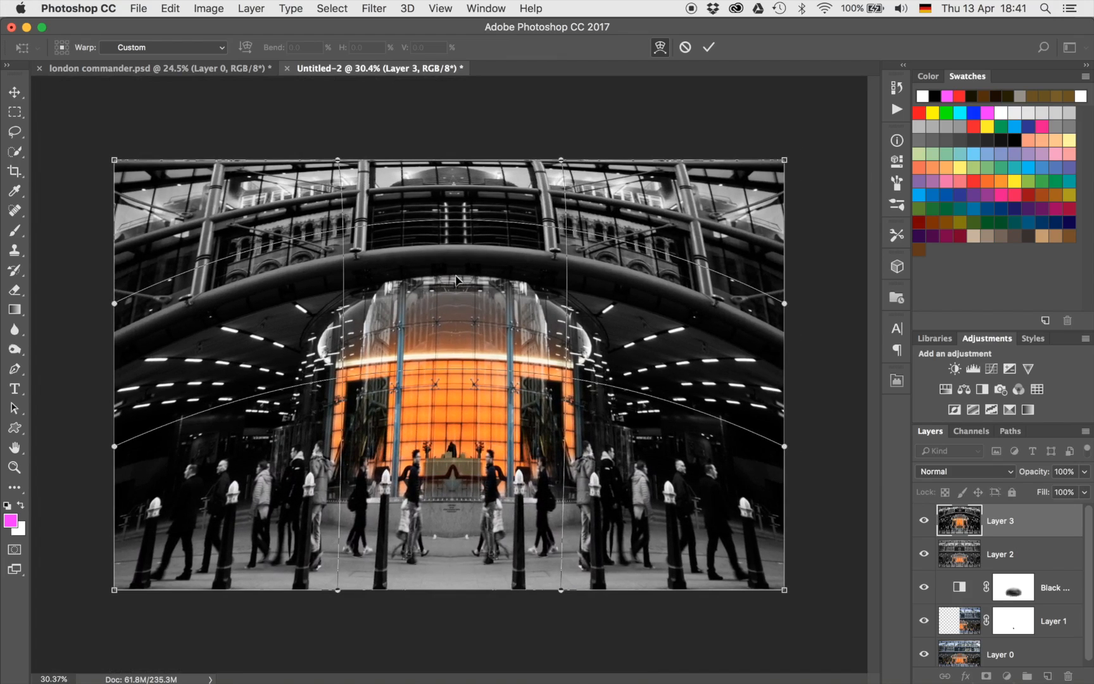
{"action": "key", "text": "Escape"}
- Warp the stamped top layer by pulling the two curve handles of its upper edge slightly upward to straighten the topmost beam
{"action": "key", "text": "ctrl+t"}
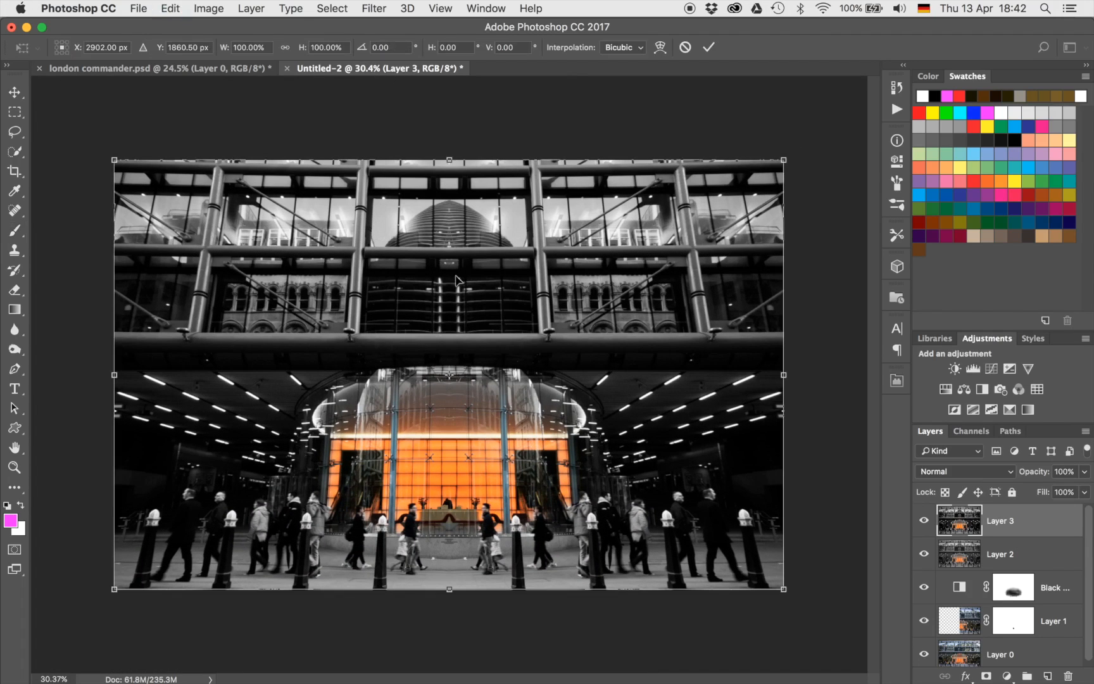
{"action": "left_click", "coordinate": [657, 47]}
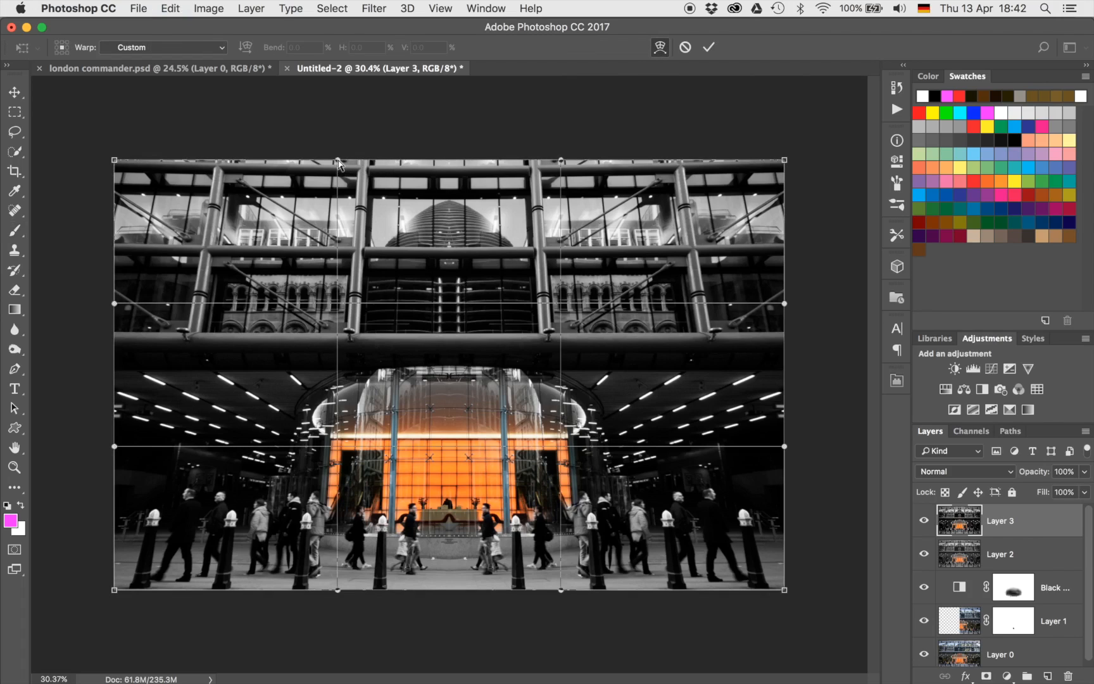
{"action": "left_click_drag", "start_coordinate": [338, 159], "coordinate": [338, 146]}
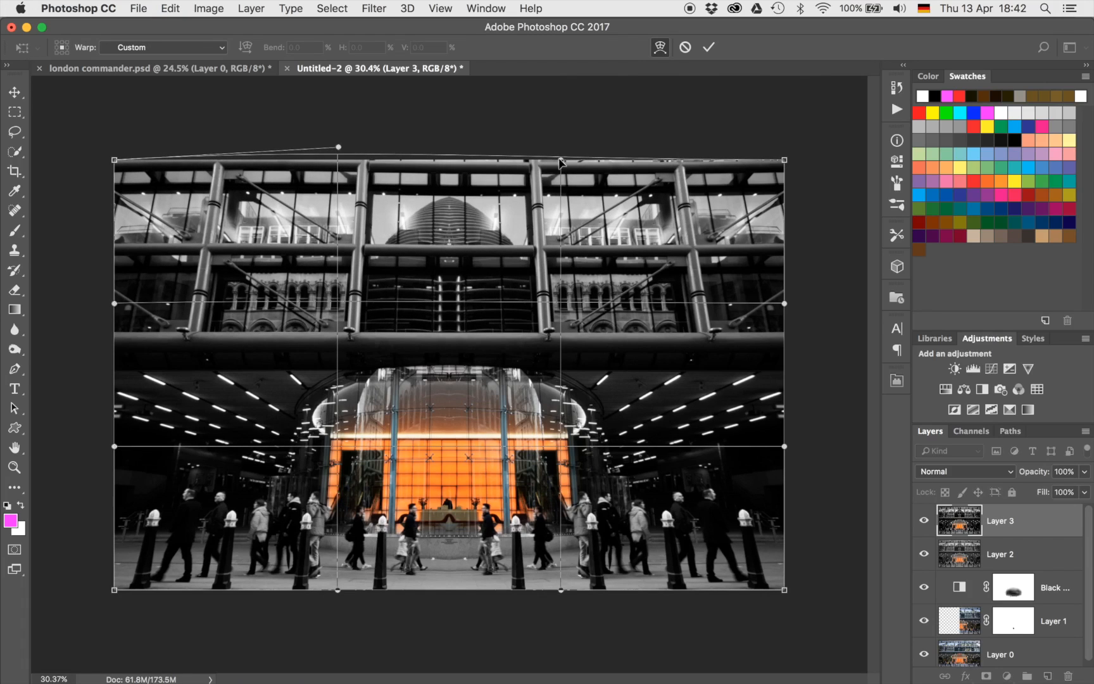
{"action": "left_click_drag", "start_coordinate": [561, 158], "coordinate": [560, 152]}
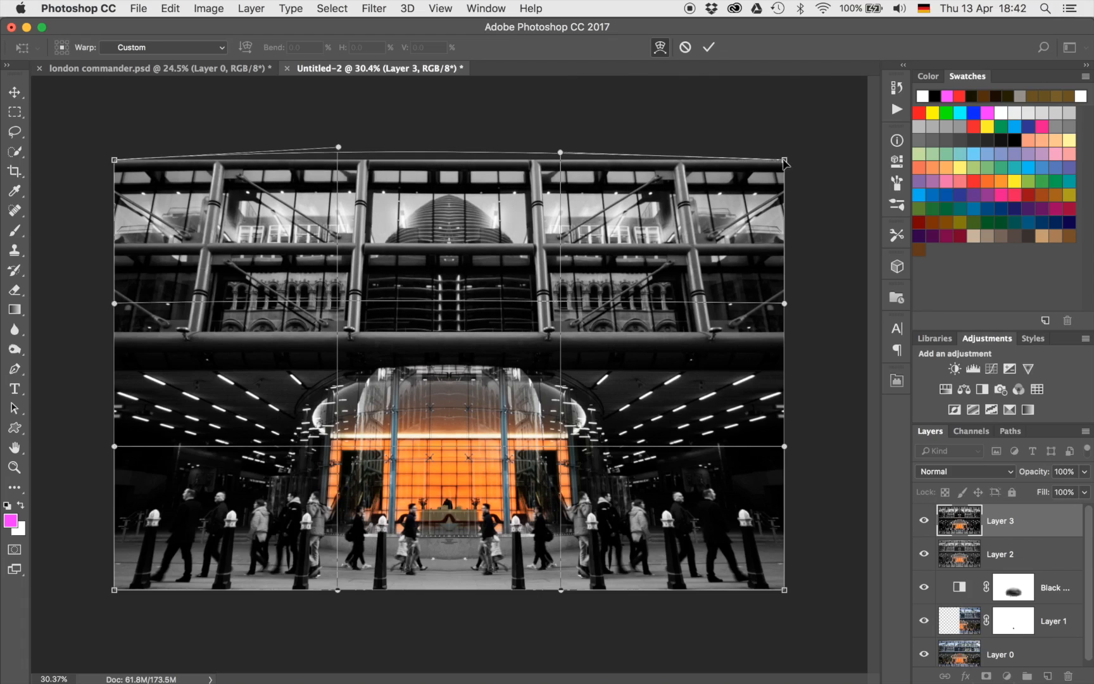
{"action": "left_click_drag", "start_coordinate": [783, 161], "coordinate": [785, 163]}
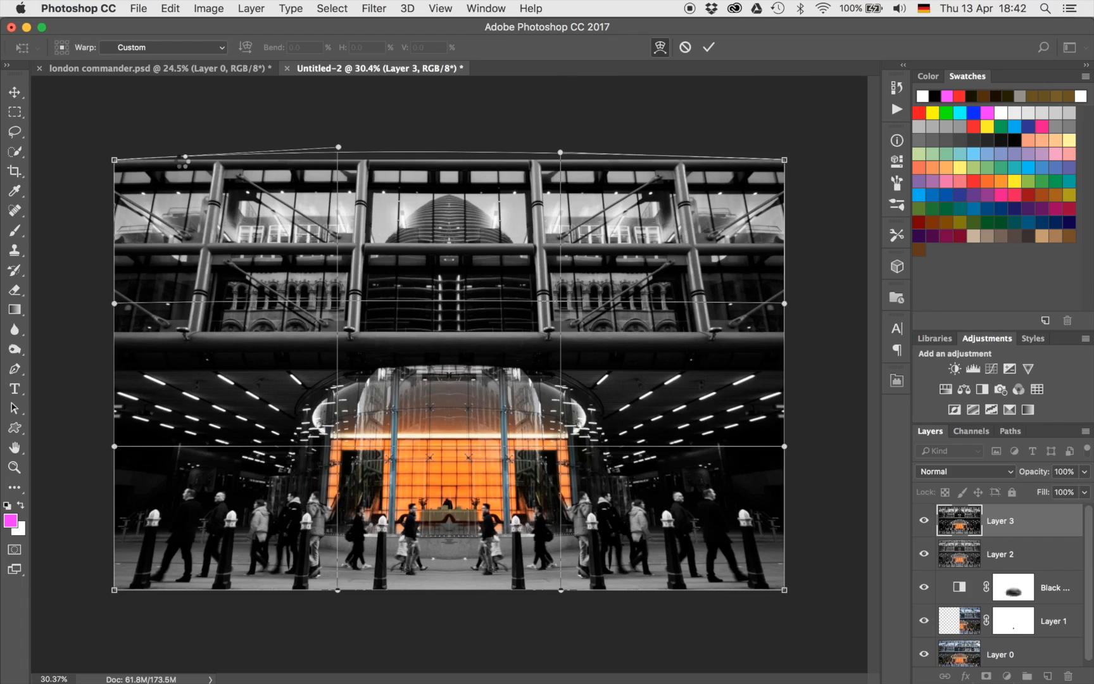
{"action": "key", "text": "Return"}
{"action": "key", "text": "b"}
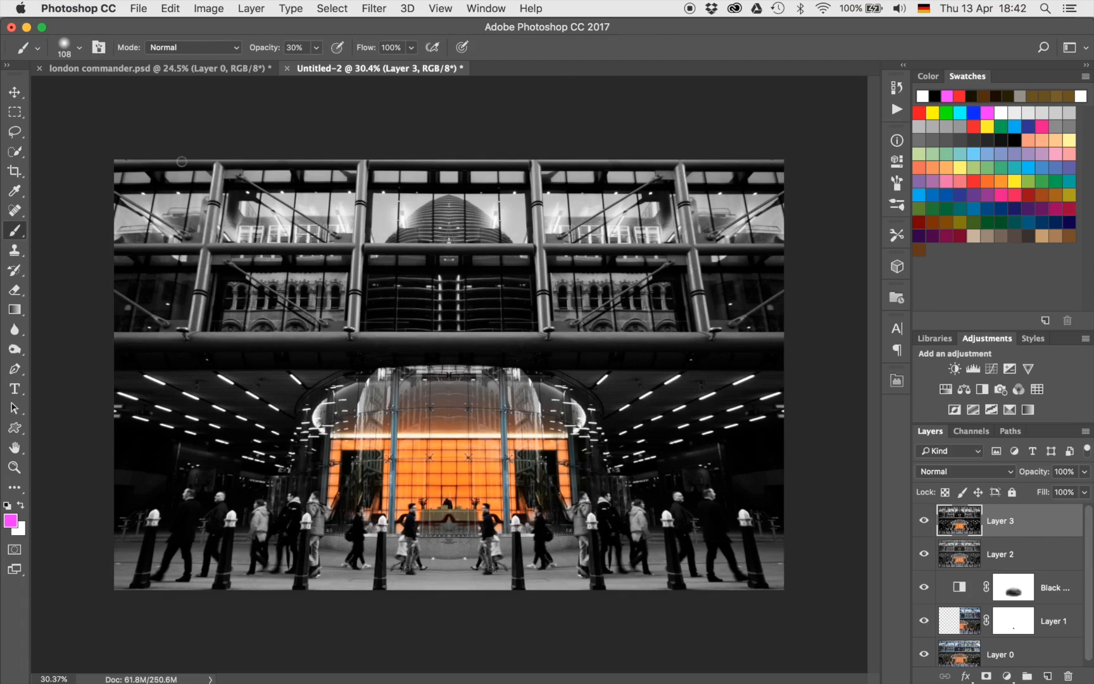
- Warp the top layer again, nudging the right curve handle of its upper edge up a touch to even out the beam
{"action": "key", "text": "ctrl+t"}
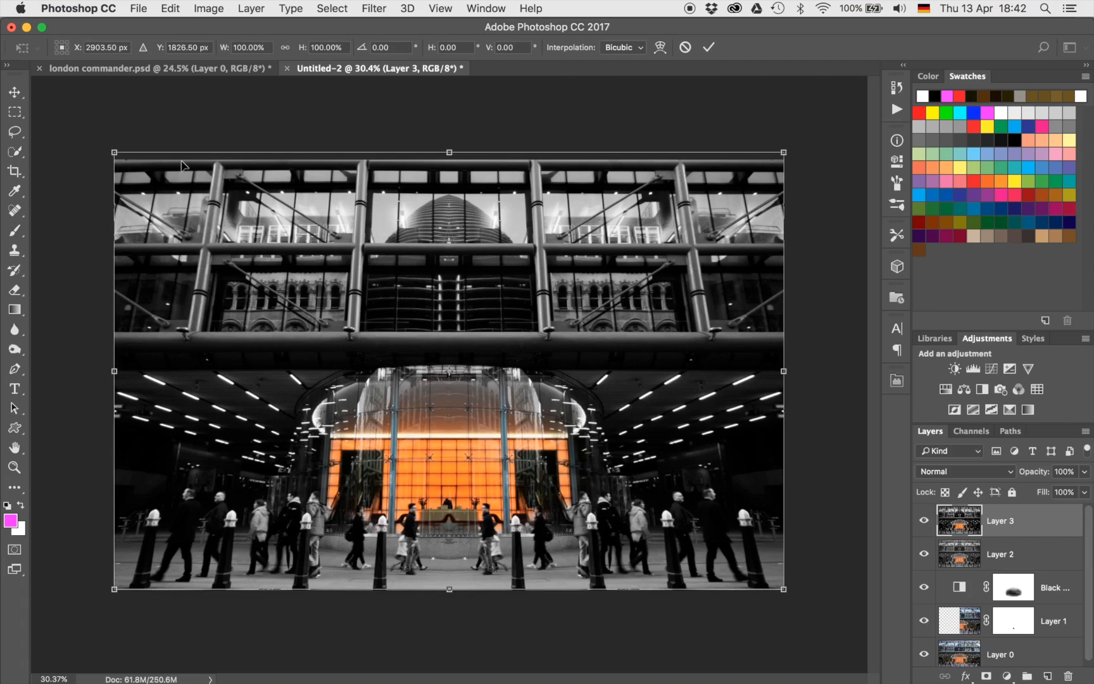
{"action": "left_click", "coordinate": [660, 48]}
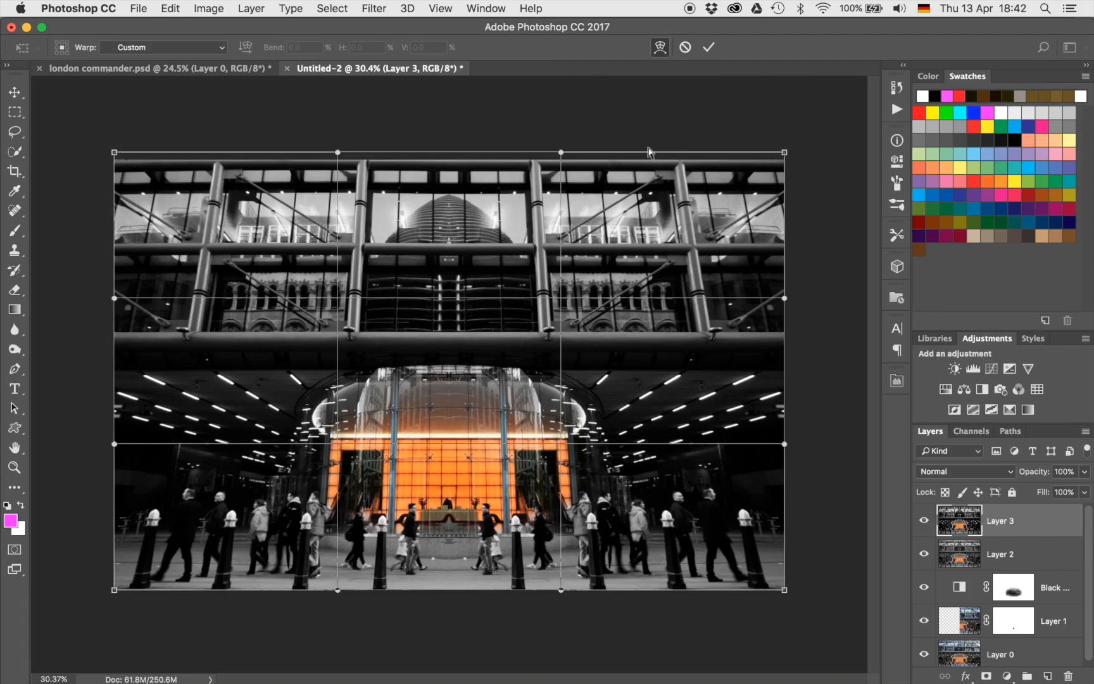
{"action": "left_click_drag", "start_coordinate": [561, 151], "coordinate": [561, 150]}
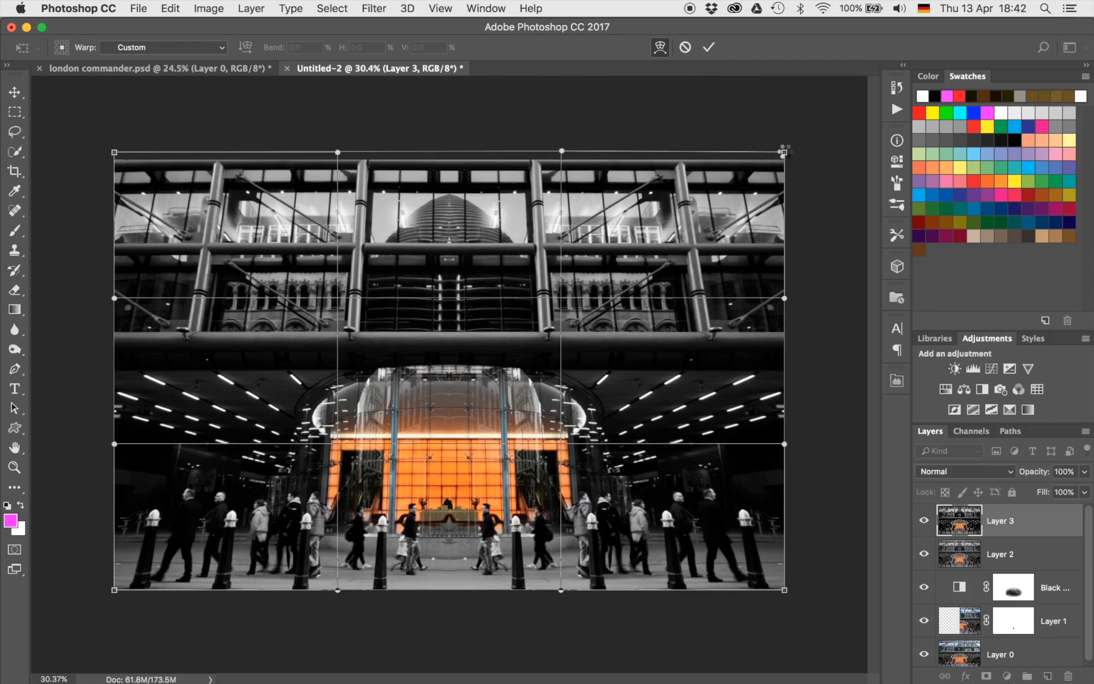
{"action": "key", "text": "Return"}
{"action": "key", "text": "b"}
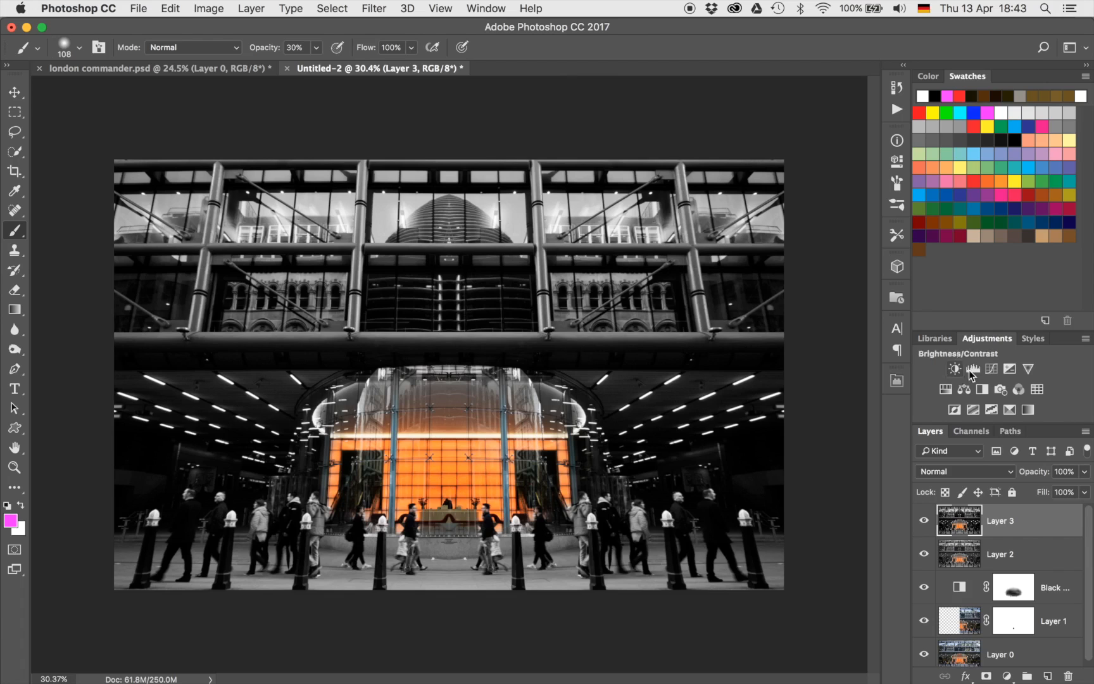
- Add a brightening Curves adjustment layer with a midtone point at input 111, output 139, and invert its mask to black
{"action": "left_click", "coordinate": [992, 369]}
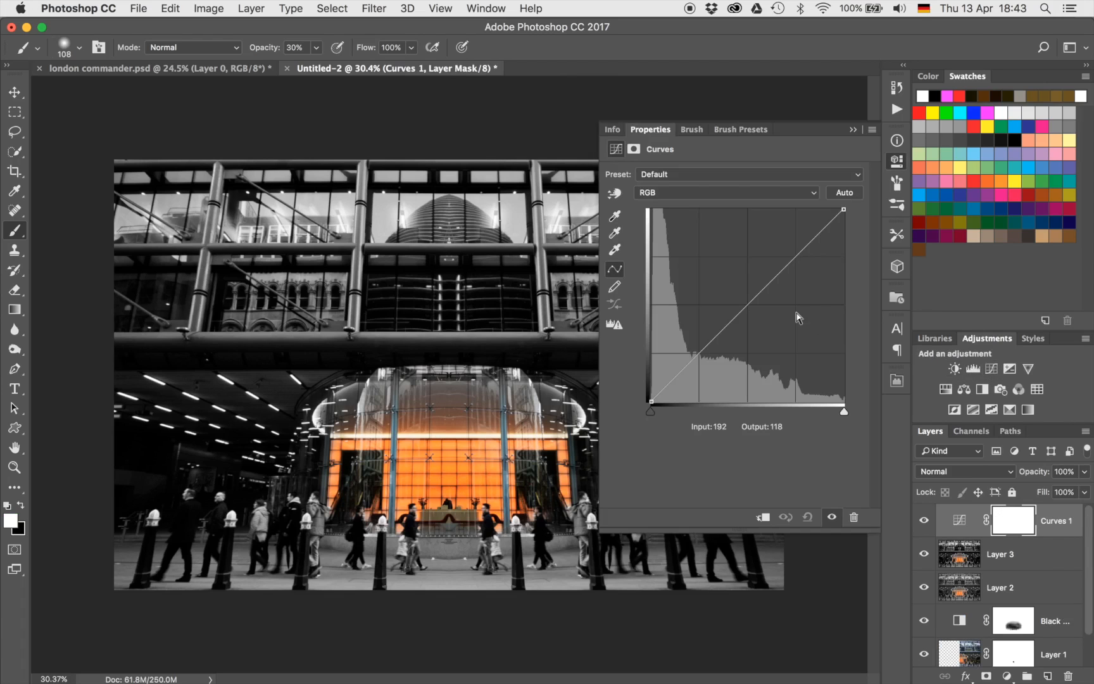
{"action": "left_click_drag", "start_coordinate": [743, 308], "coordinate": [735, 296]}
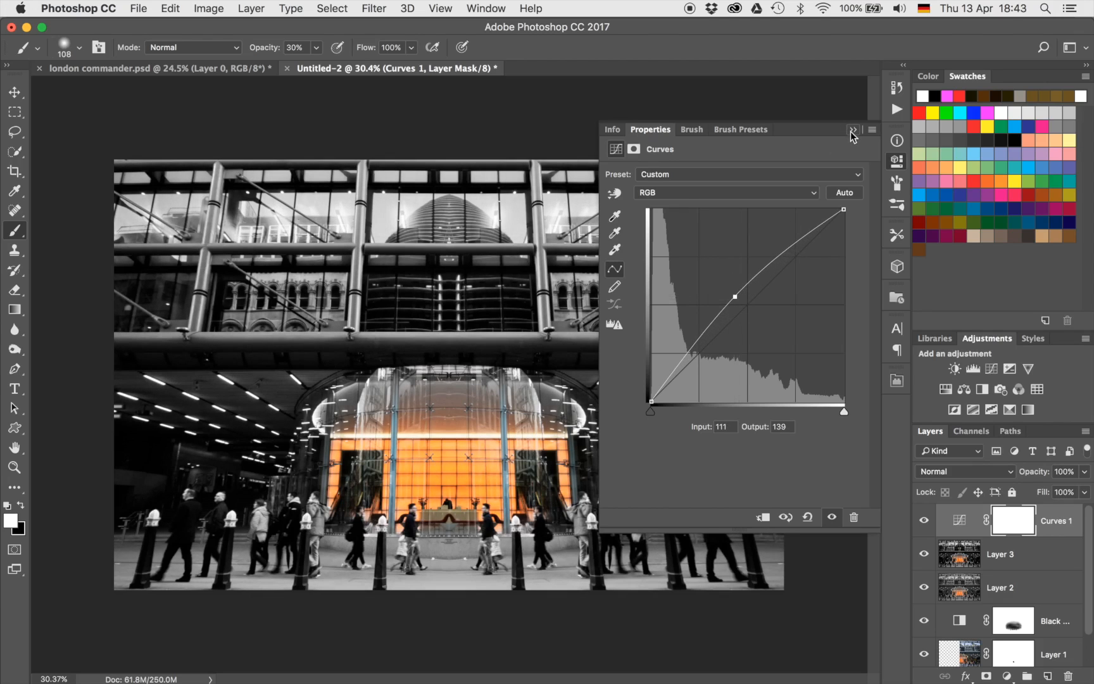
{"action": "left_click", "coordinate": [853, 130]}
{"action": "key", "text": "super+i"}
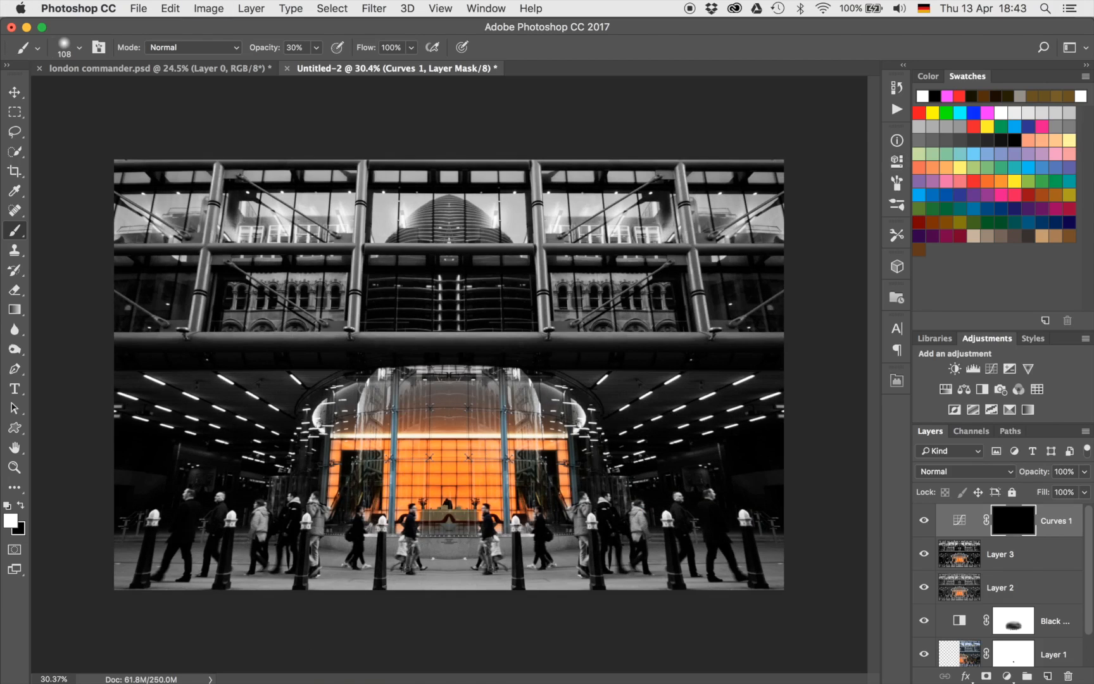
- Paint white across the upper facade on the Curves mask with a soft brush about 1803 px wide at 100% opacity
{"action": "mouse_move", "coordinate": [379, 288]}
{"action": "left_mouse_down"}
{"action": "mouse_move", "coordinate": [500, 297]}
{"action": "mouse_move", "coordinate": [511, 313]}
{"action": "left_mouse_up"}
{"action": "key", "text": "0"}
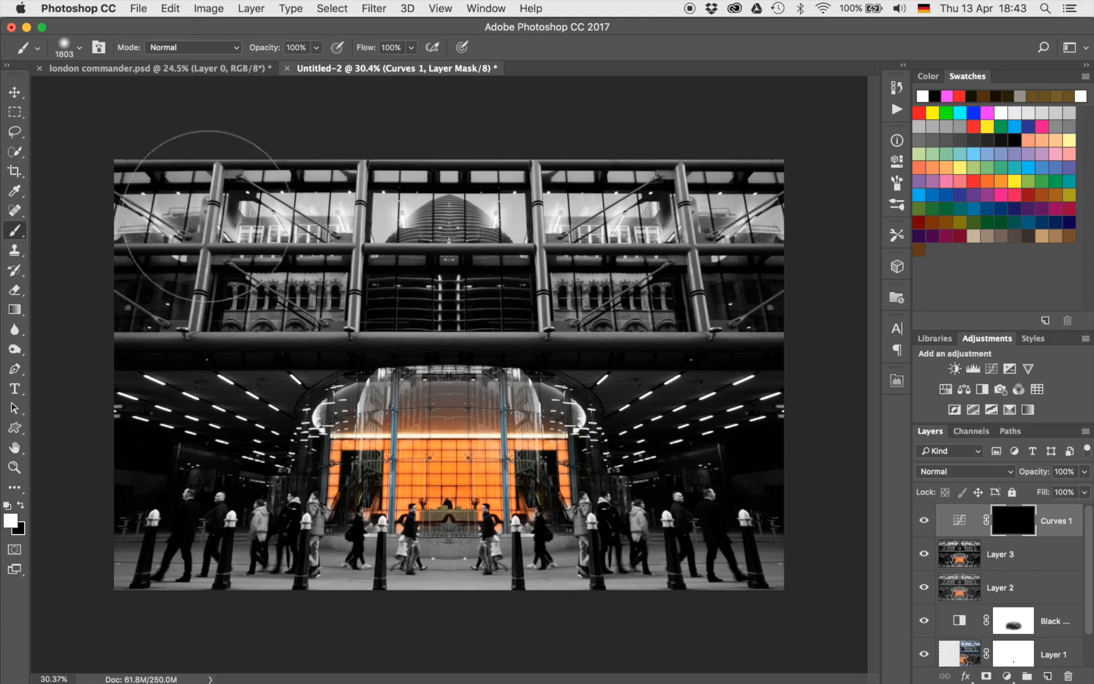
{"action": "left_click_drag", "start_coordinate": [250, 212], "coordinate": [806, 208]}
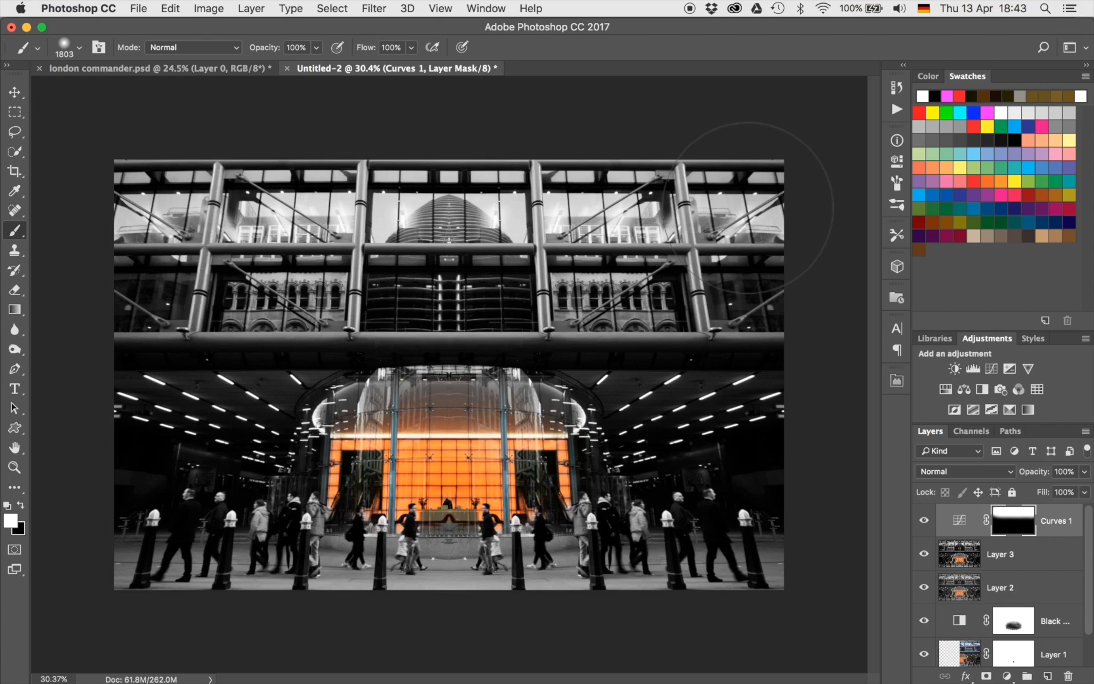
- Reduce the brush size to 300 px while viewing the orange lobby up close
{"action": "scroll", "coordinate": [525, 370], "scroll_direction": "up", "scroll_amount": 5}
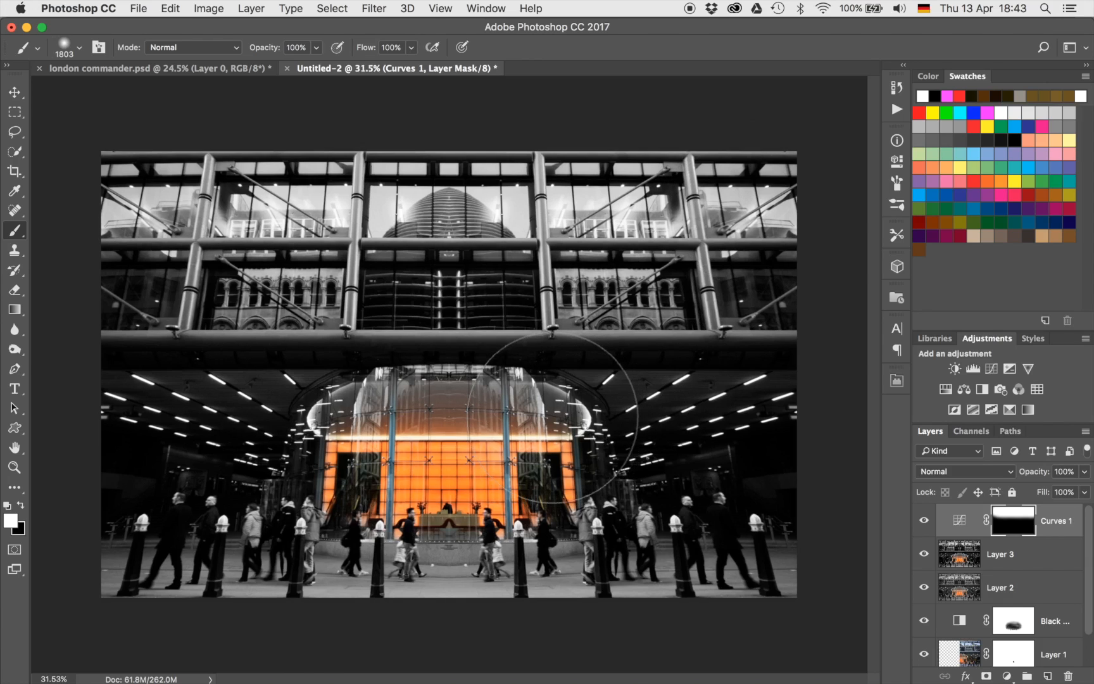
{"action": "scroll", "coordinate": [552, 418], "scroll_direction": "down", "scroll_amount": 8}
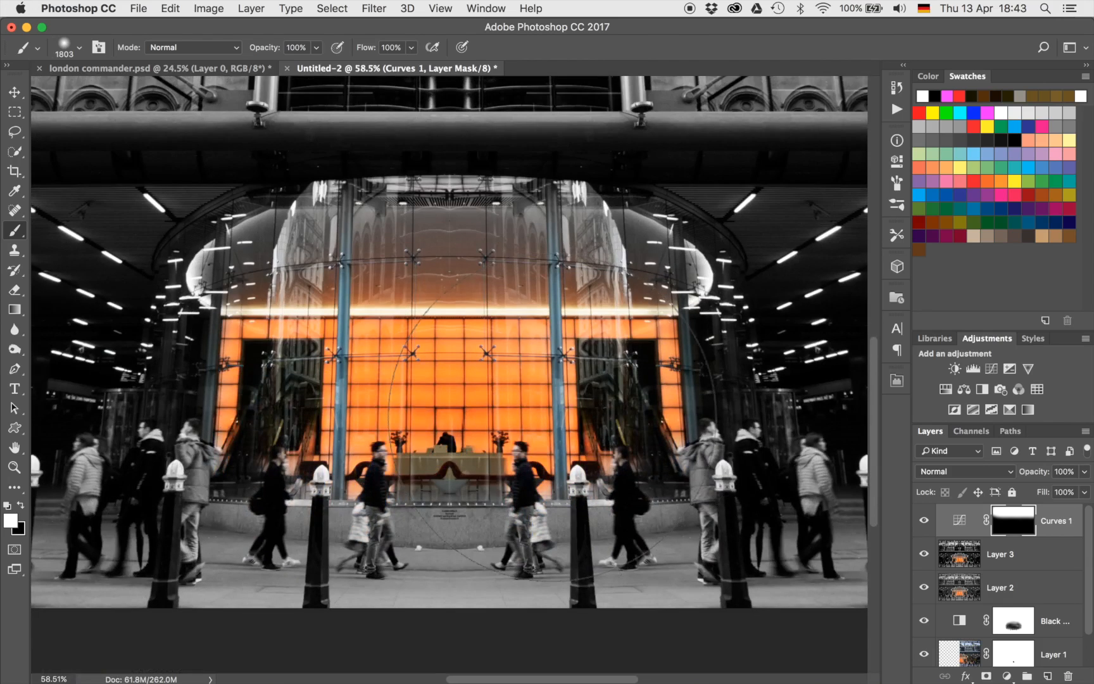
{"action": "scroll", "coordinate": [552, 417], "scroll_direction": "up", "scroll_amount": 2}
{"action": "scroll", "coordinate": [552, 418], "scroll_direction": "up", "scroll_amount": 2}
{"action": "scroll", "coordinate": [552, 417], "scroll_direction": "left", "scroll_amount": 2}
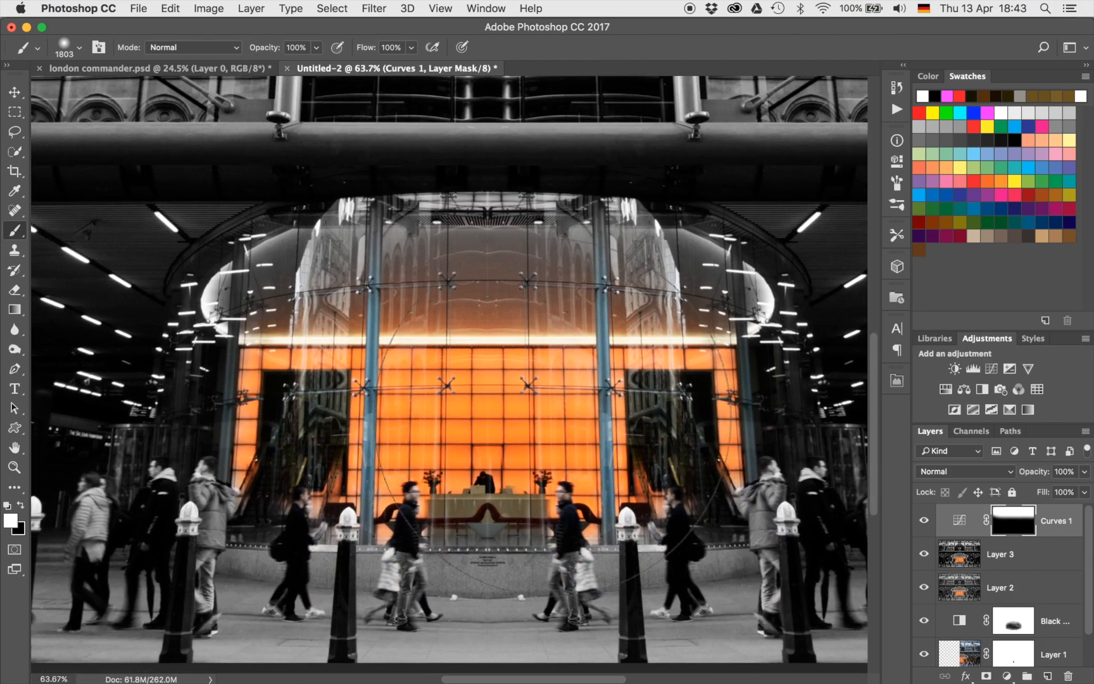
{"action": "key", "text": "bracketleft"}
{"action": "key", "text": "bracketleft"}
{"action": "key", "text": "bracketleft"}
{"action": "key", "text": "bracketleft"}
{"action": "key", "text": "bracketleft"}
{"action": "key", "text": "bracketleft"}
{"action": "key", "text": "bracketleft"}
{"action": "key", "text": "bracketleft"}
{"action": "key", "text": "bracketleft"}
{"action": "key", "text": "bracketleft"}
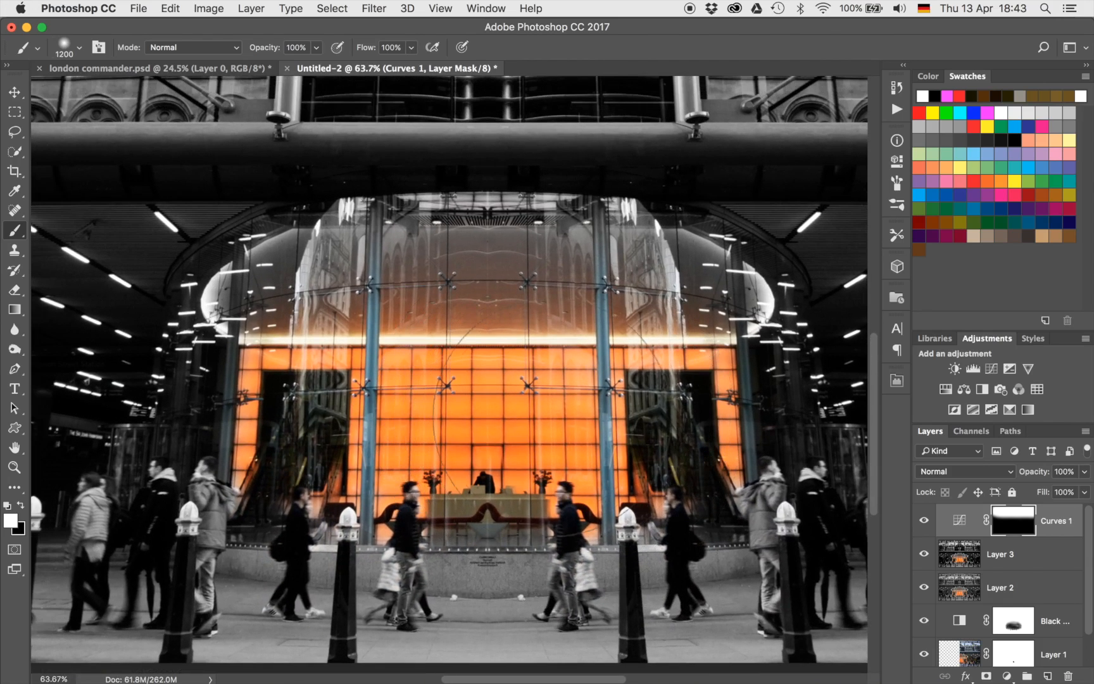
{"action": "key", "text": "bracketleft"}
{"action": "key", "text": "bracketleft"}
{"action": "key", "text": "bracketleft"}
{"action": "key", "text": "bracketleft"}
{"action": "key", "text": "bracketleft"}
- Add a Hue/Saturation adjustment layer with Hue at about -15 to redden the lobby, and invert its mask to black
{"action": "left_click", "coordinate": [946, 389]}
{"action": "left_click_drag", "start_coordinate": [736, 227], "coordinate": [714, 233]}
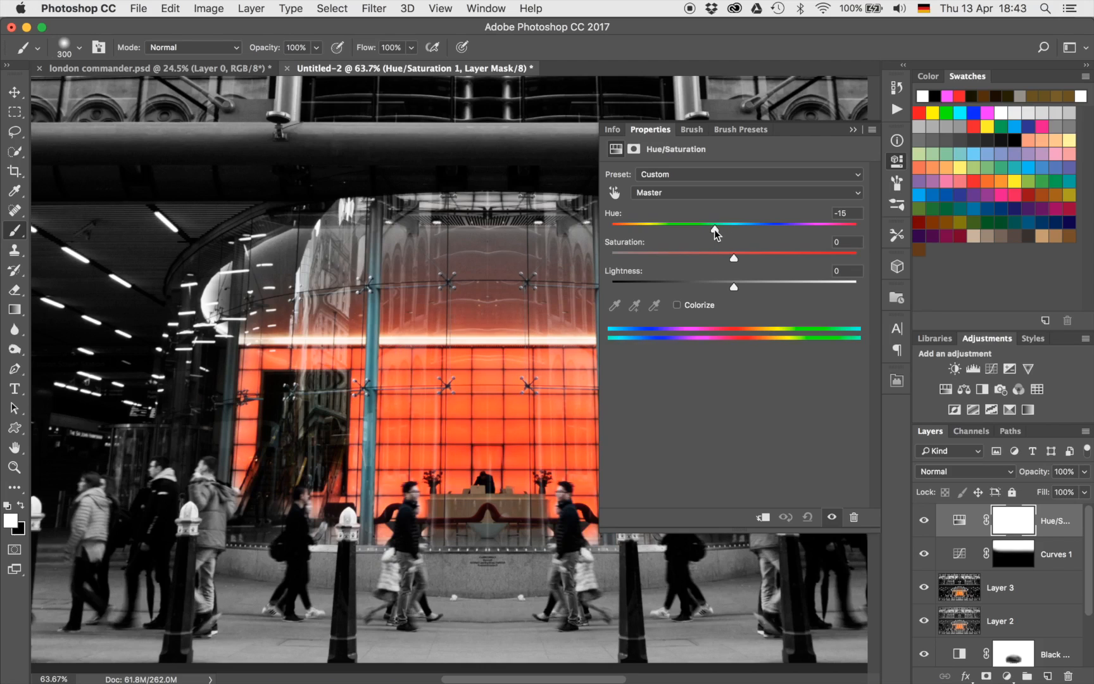
{"action": "left_click_drag", "start_coordinate": [713, 234], "coordinate": [715, 234]}
{"action": "left_click", "coordinate": [853, 129]}
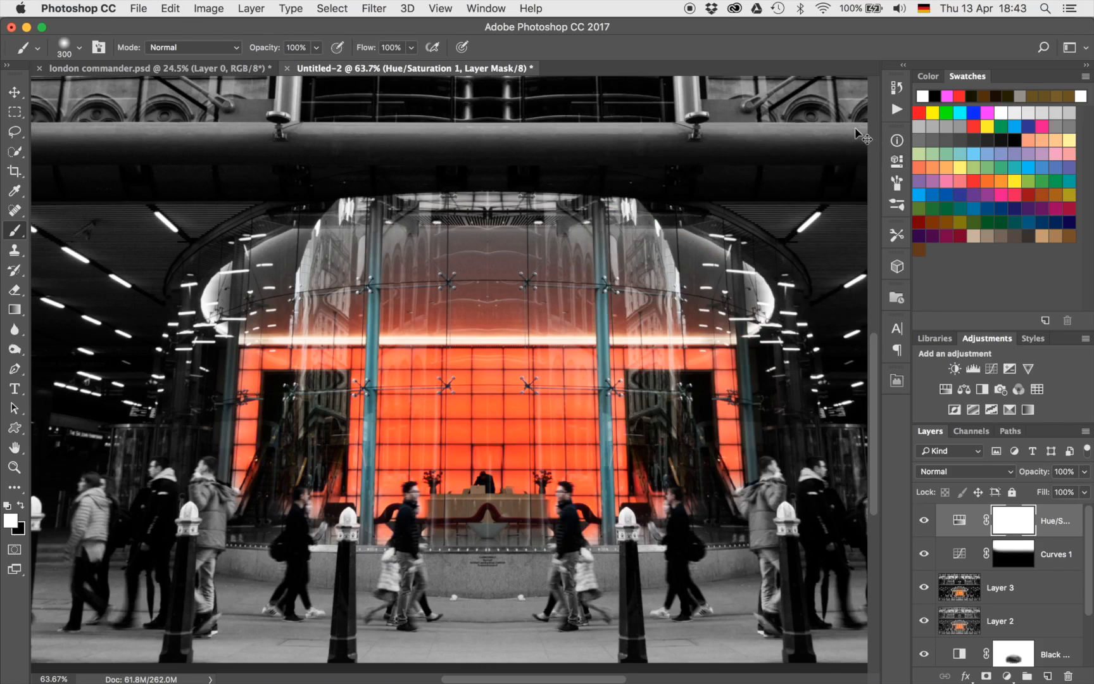
{"action": "key", "text": "super+i"}
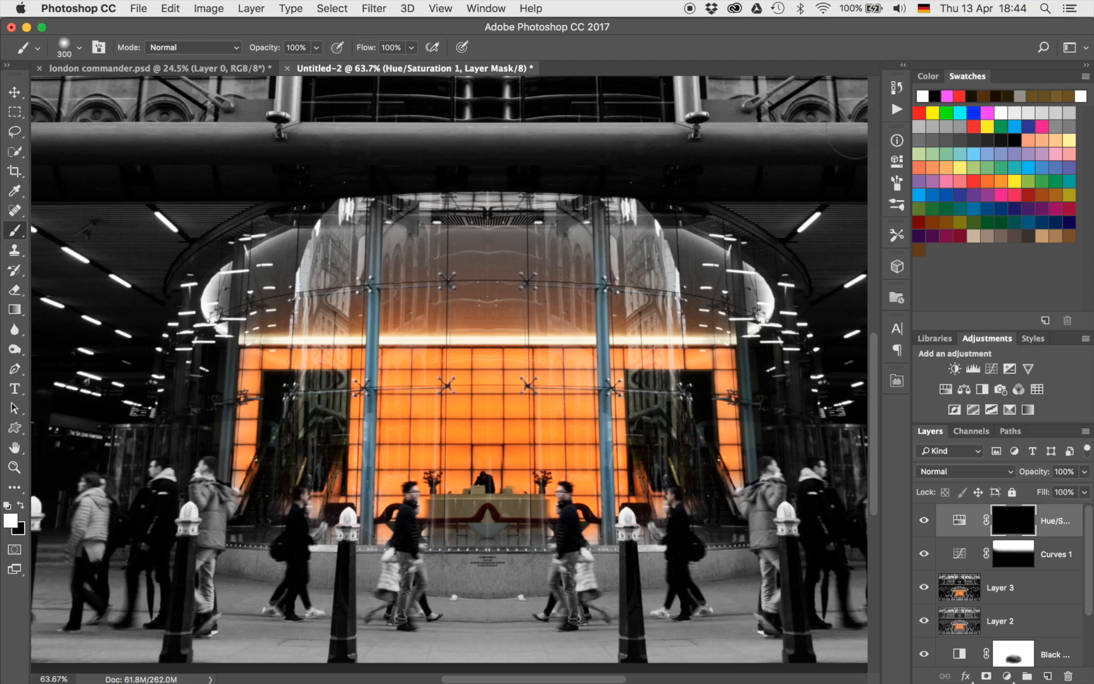
- Fill a centred circular selection around the reception desk with white on the Hue/Saturation mask, and deselect it
{"action": "key", "text": "m"}
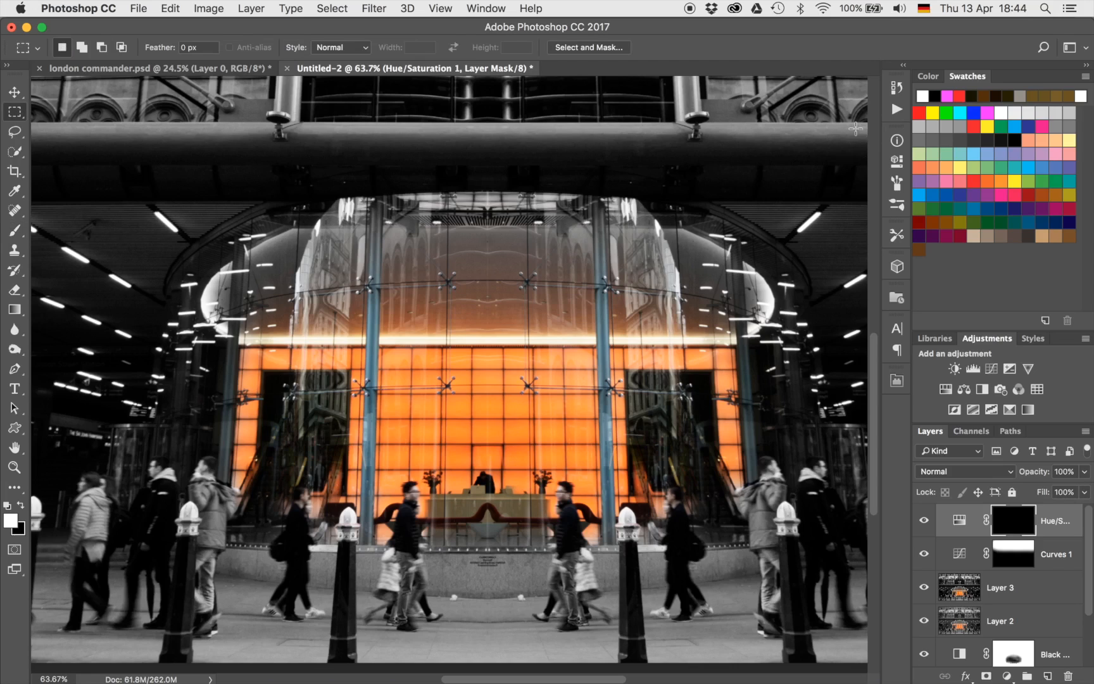
{"action": "key", "text": "shift+m"}
{"action": "left_click_drag", "start_coordinate": [375, 354], "coordinate": [566, 536]}
{"action": "mouse_move", "coordinate": [480, 464]}
{"action": "left_mouse_down"}
{"action": "mouse_move", "coordinate": [495, 473]}
{"action": "mouse_move", "coordinate": [489, 463]}
{"action": "left_mouse_up"}
{"action": "key", "text": "shift+BackSpace"}
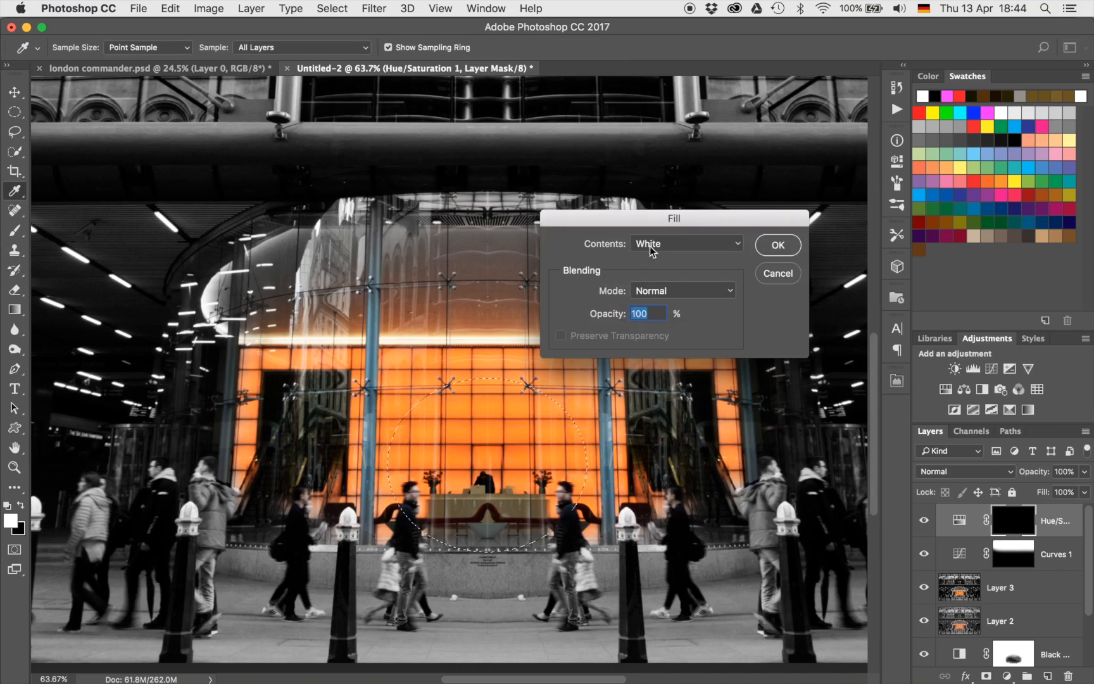
{"action": "left_click", "coordinate": [776, 246]}
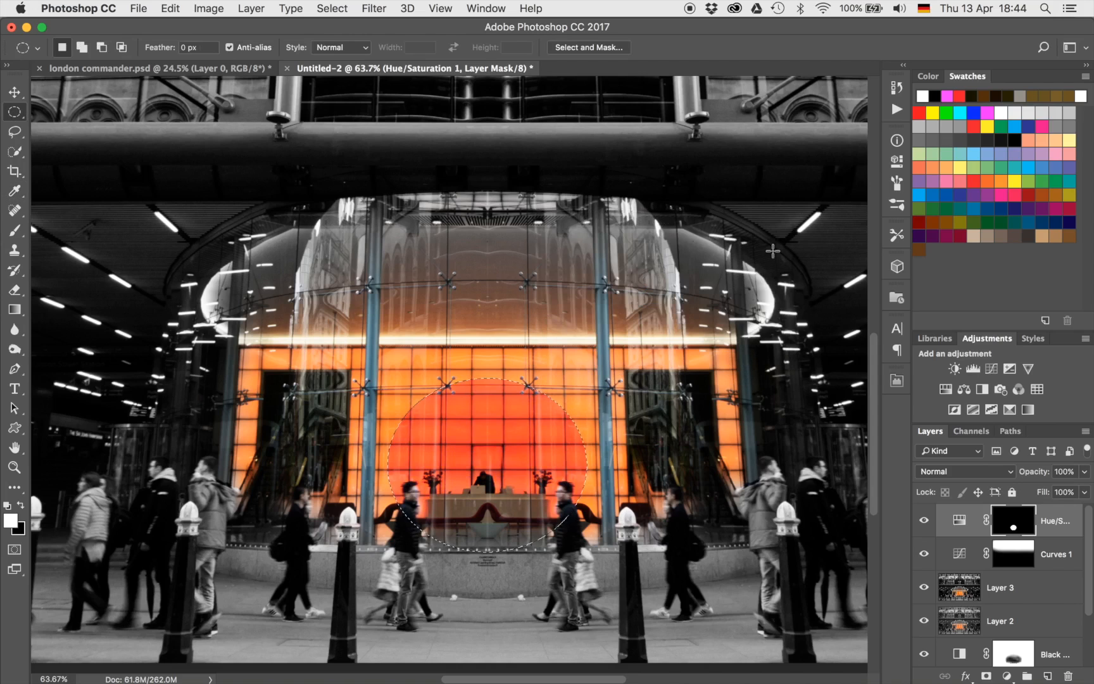
{"action": "key", "text": "super+d"}
- Soften the red circle by applying a Gaussian Blur with a radius above 160 pixels to the Hue/Saturation mask
{"action": "scroll", "coordinate": [496, 490], "scroll_direction": "up", "scroll_amount": 5}
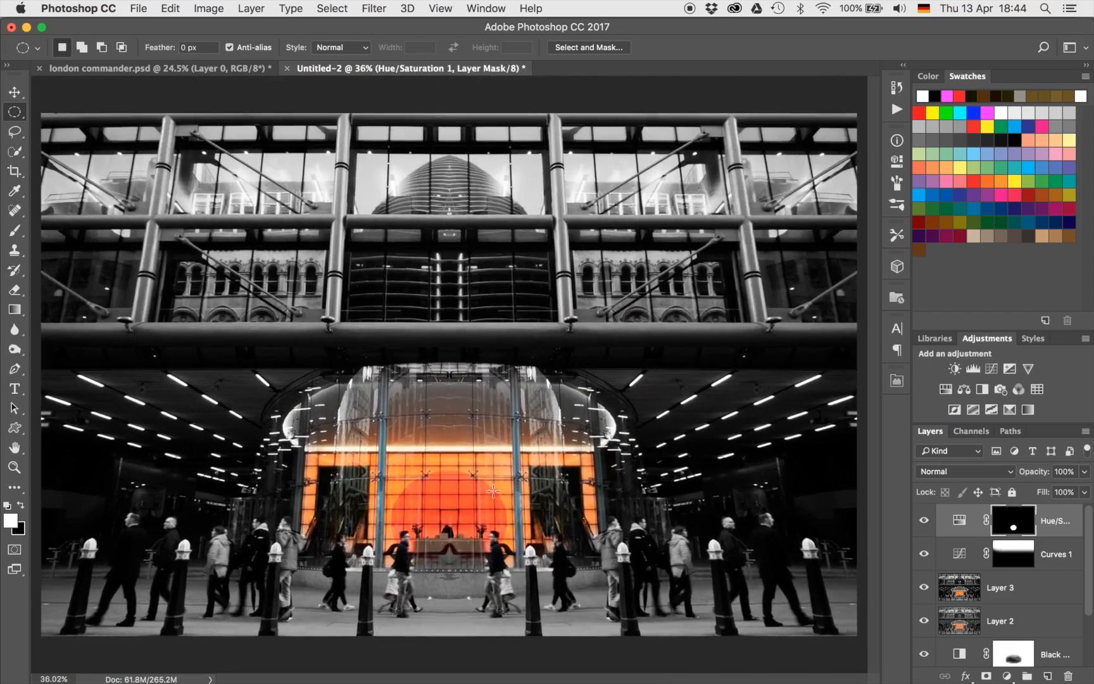
{"action": "scroll", "coordinate": [493, 490], "scroll_direction": "up", "scroll_amount": 5}
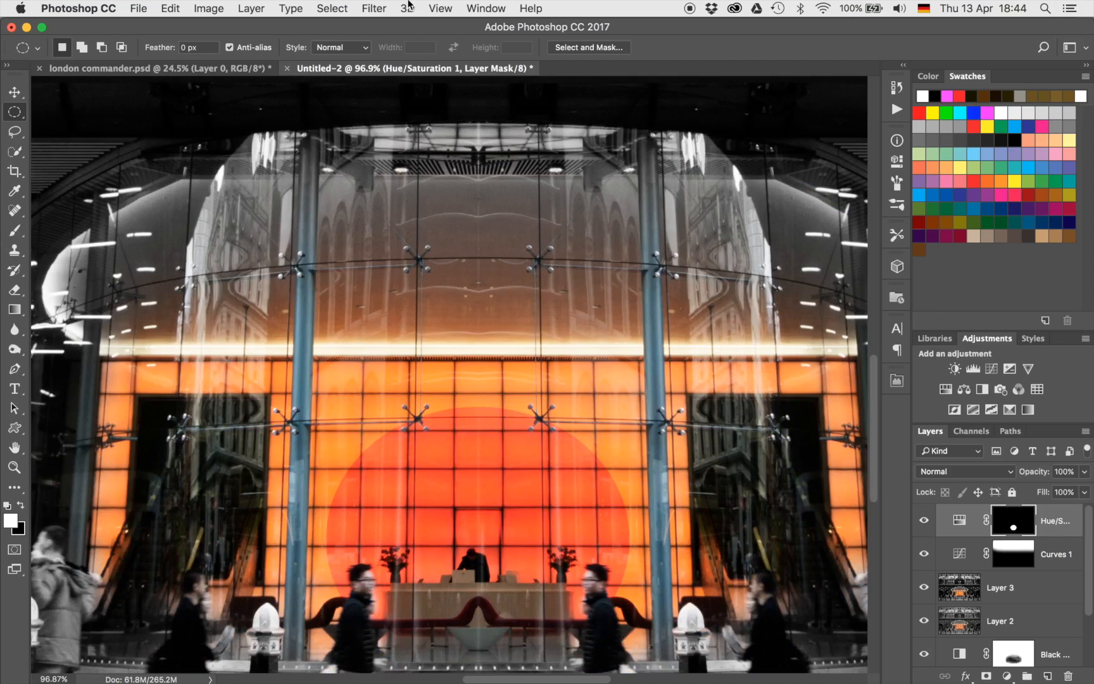
{"action": "left_click", "coordinate": [363, 6]}
{"action": "mouse_move", "coordinate": [416, 190]}
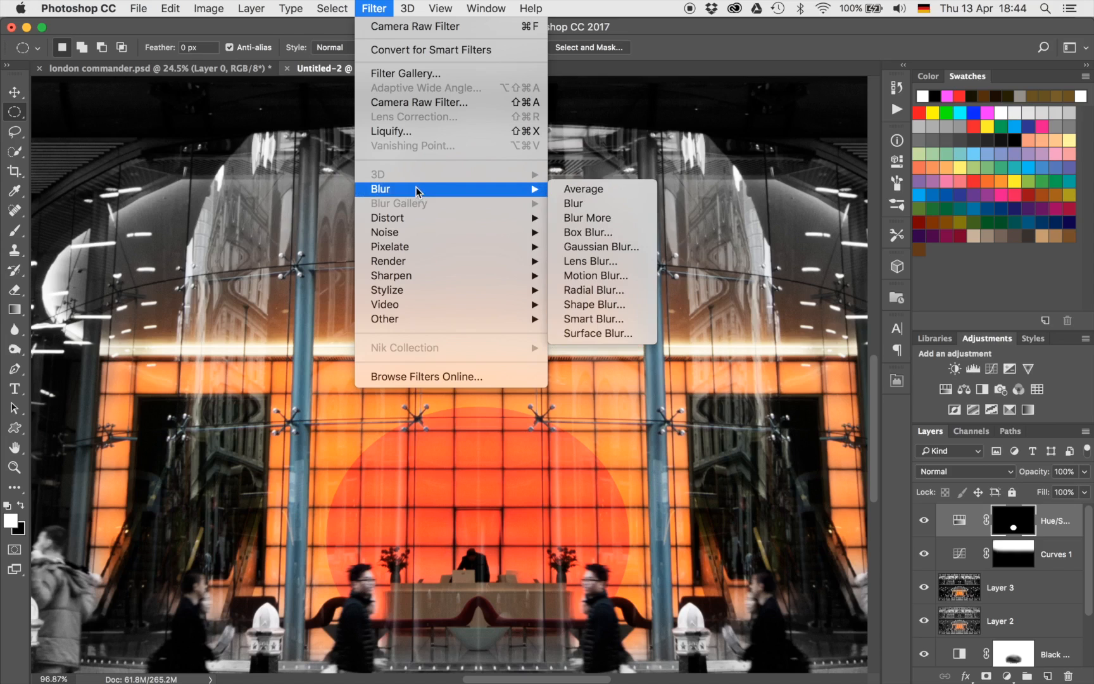
{"action": "left_click", "coordinate": [611, 248]}
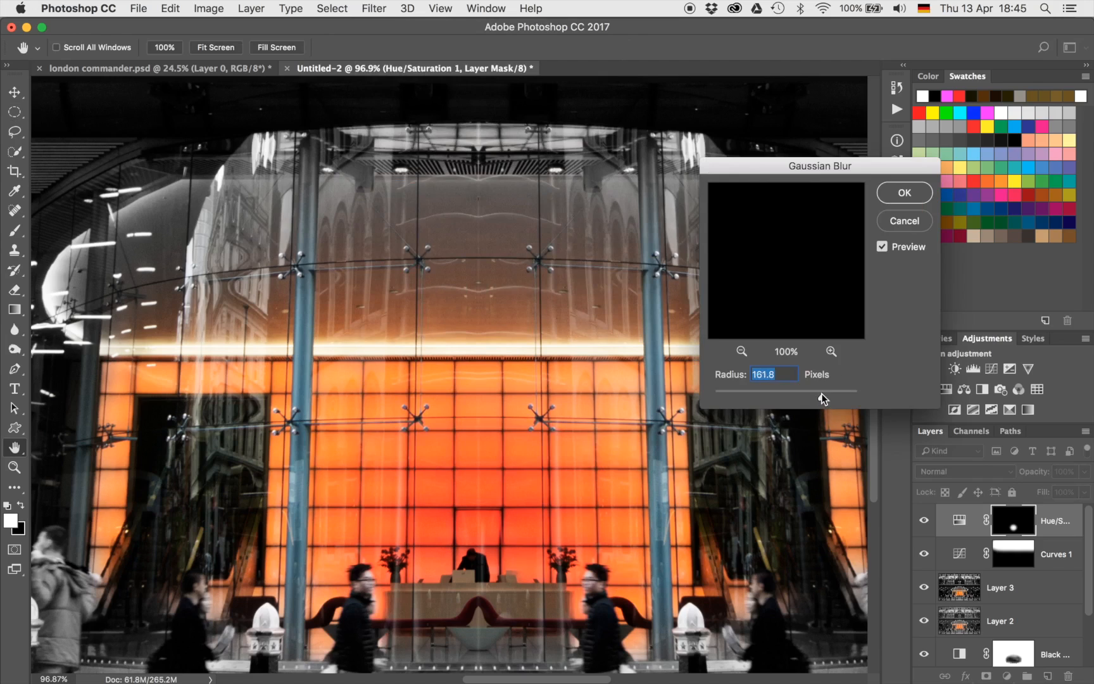
{"action": "left_click_drag", "start_coordinate": [821, 393], "coordinate": [826, 395]}
{"action": "left_click", "coordinate": [904, 194]}
{"action": "key", "text": "m"}
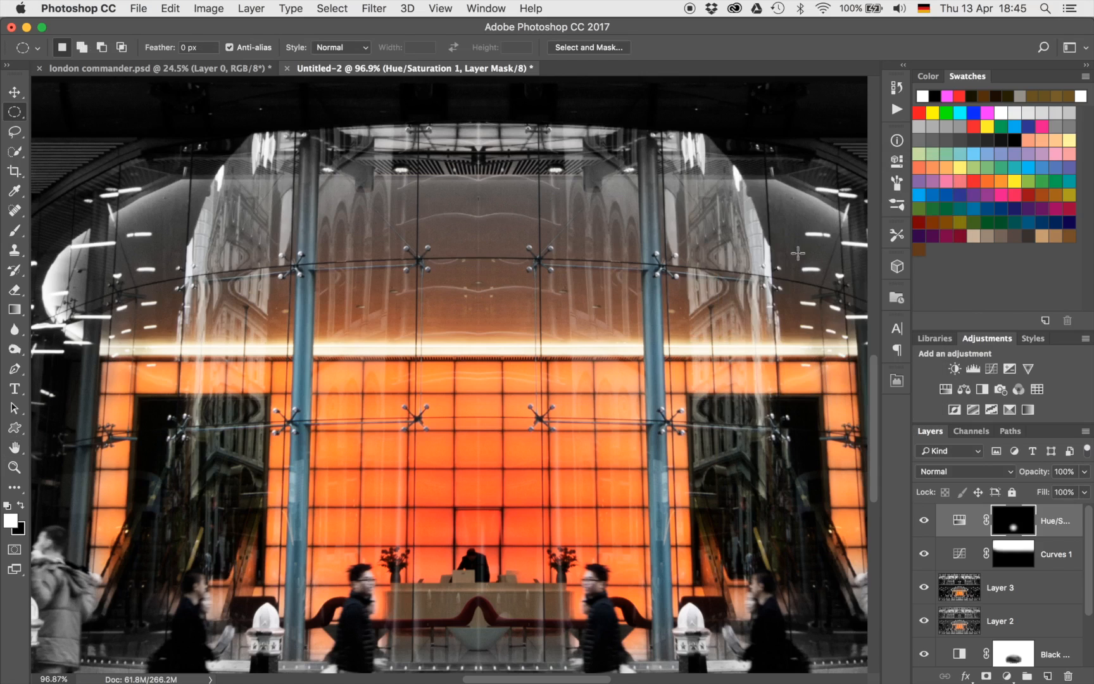
{"action": "scroll", "coordinate": [605, 363], "scroll_direction": "down", "scroll_amount": 5}
{"action": "scroll", "coordinate": [606, 363], "scroll_direction": "down", "scroll_amount": 3}
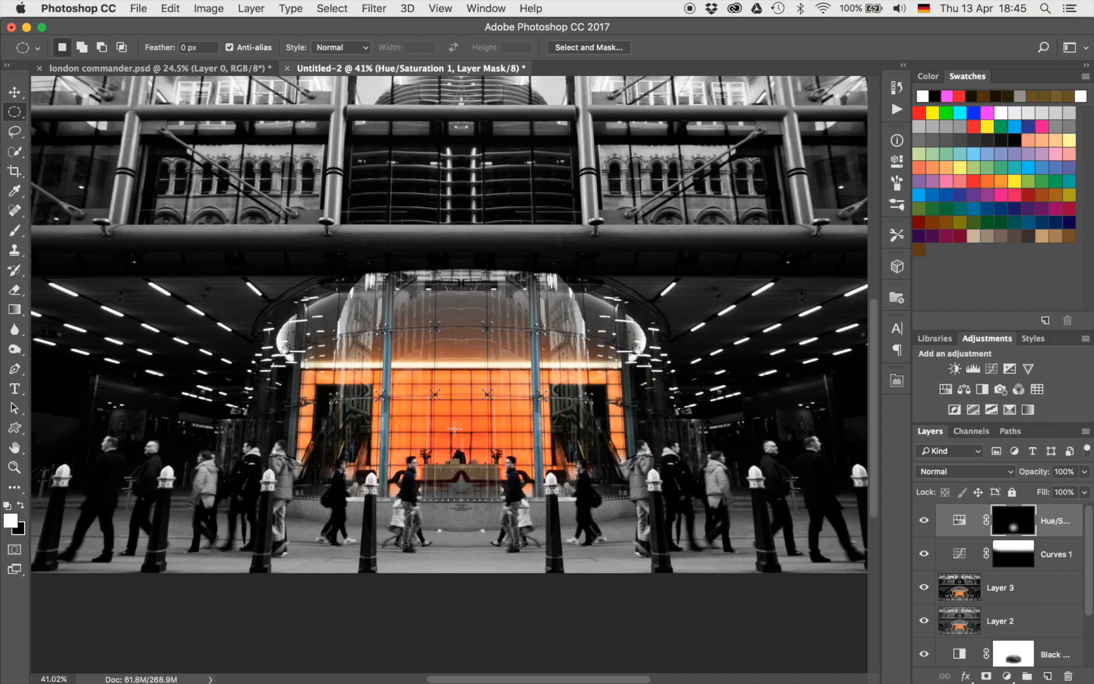
- Compare the lobby with and without the Hue/Saturation adjustment, both up close and in the full image
{"action": "scroll", "coordinate": [455, 428], "scroll_direction": "up", "scroll_amount": 5}
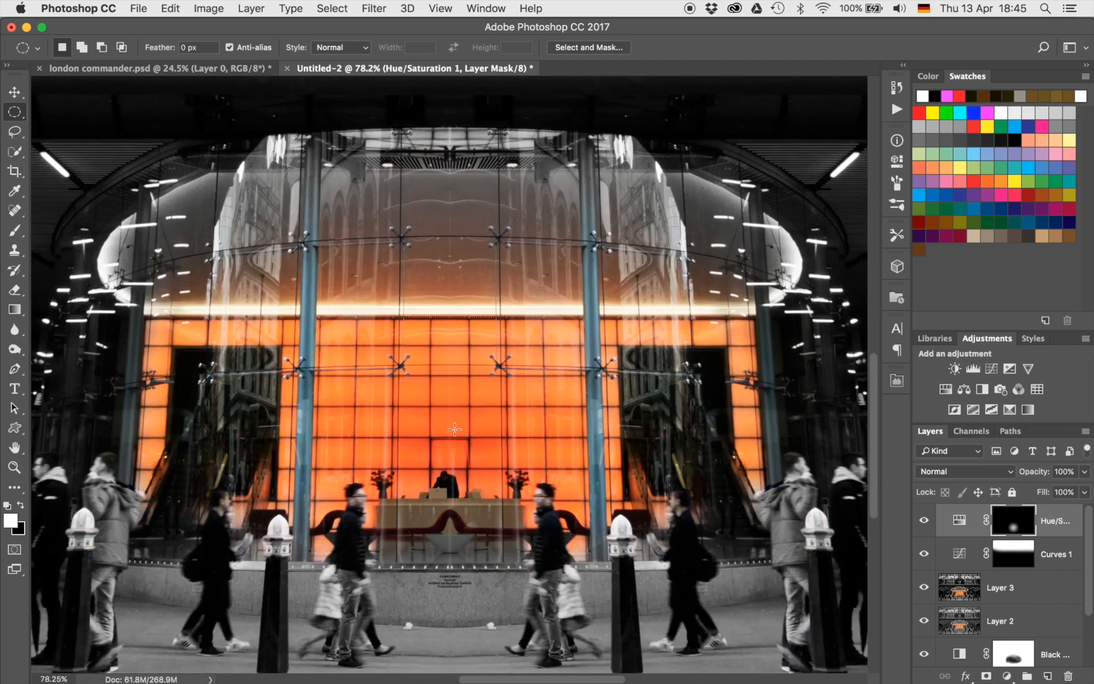
{"action": "left_click", "coordinate": [925, 522]}
{"action": "left_click", "coordinate": [925, 522]}
{"action": "scroll", "coordinate": [480, 444], "scroll_direction": "down", "scroll_amount": 5}
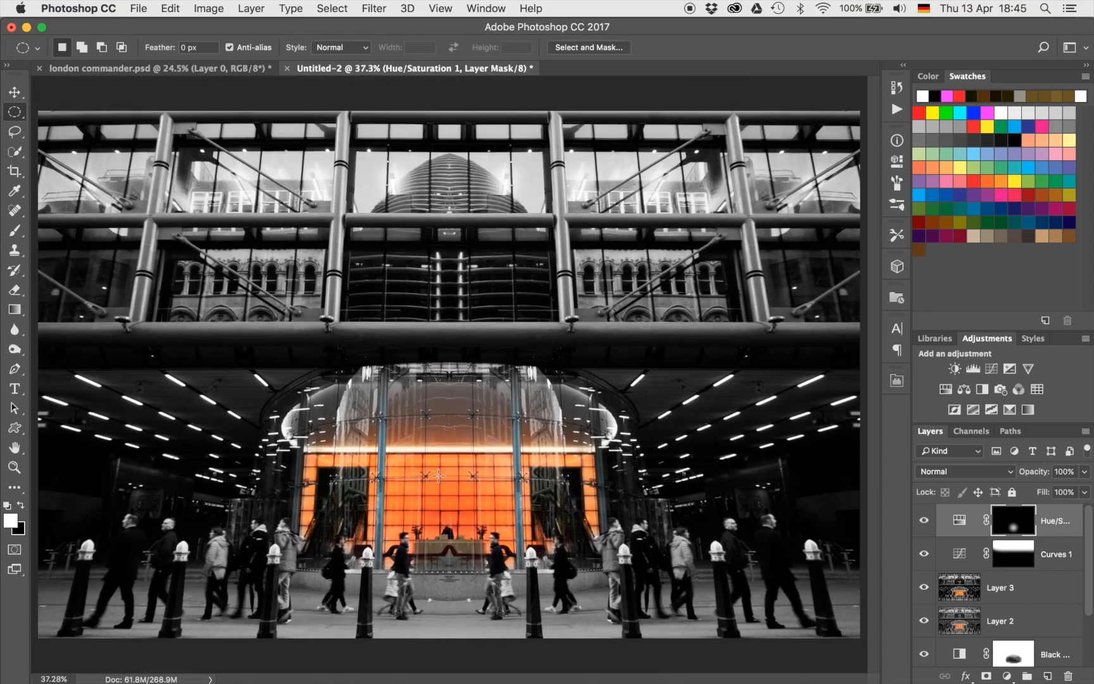
{"action": "scroll", "coordinate": [439, 475], "scroll_direction": "down", "scroll_amount": 1}
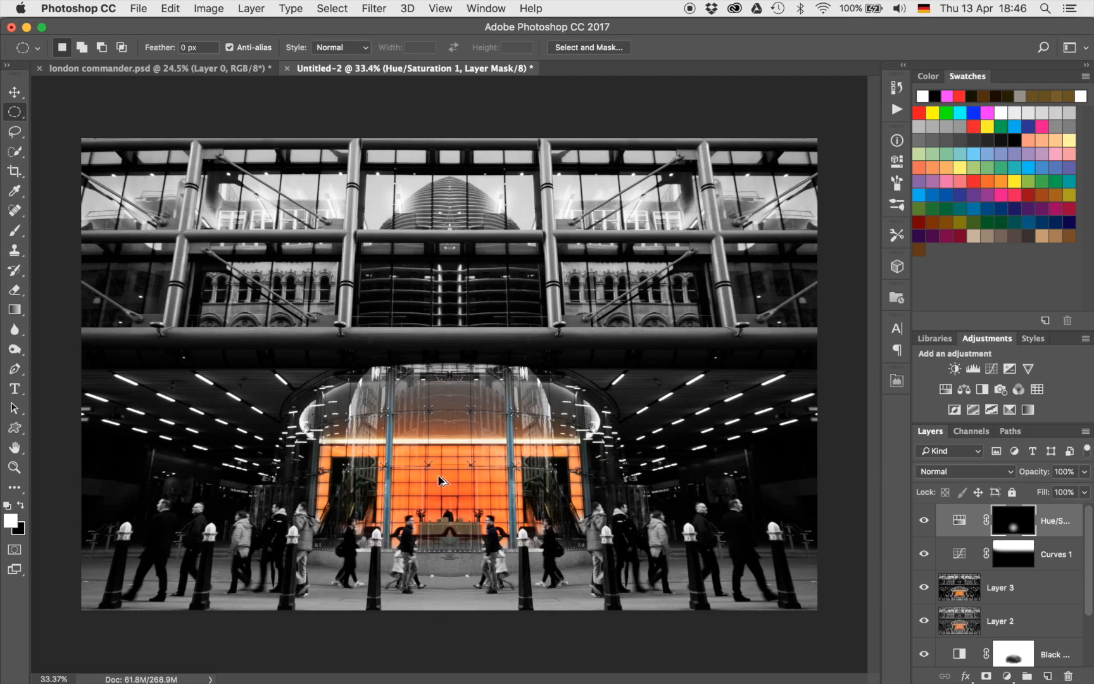
- Stamp all visible layers into a new layer at the top of the stack and open it in the Camera Raw Filter
{"action": "key", "text": "super+alt+shift+e"}
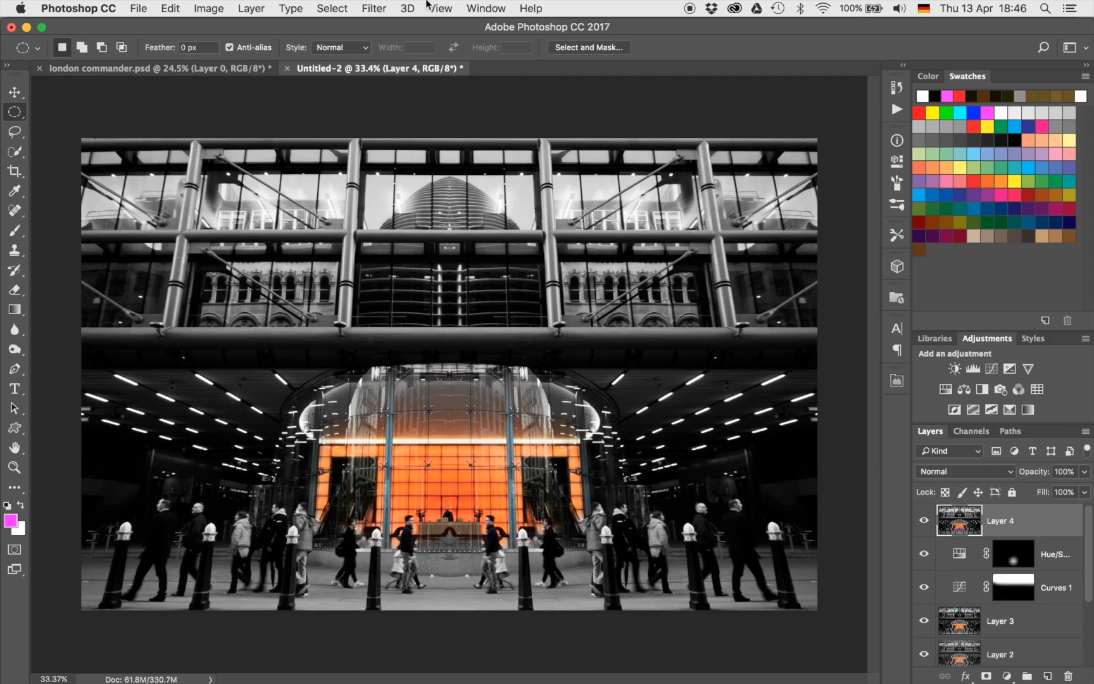
{"action": "left_click", "coordinate": [365, 6]}
{"action": "left_click", "coordinate": [396, 103]}
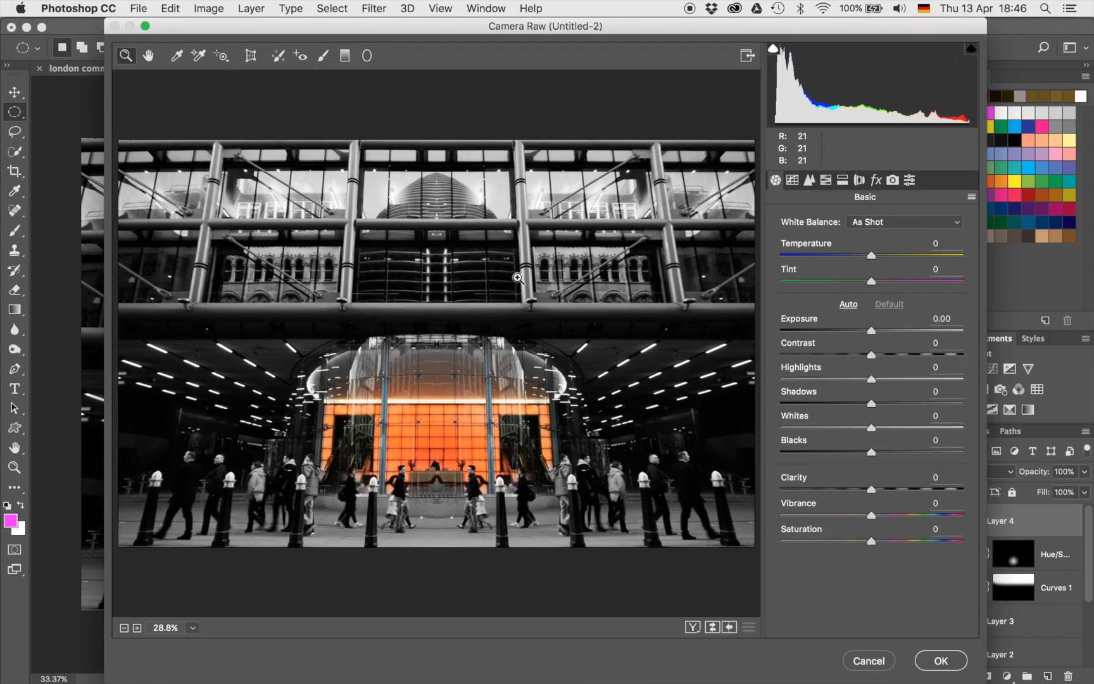
- Apply a dark post-crop vignette to the stamped layer with Amount -47, Midpoint 63 and Feather 93
{"action": "left_click", "coordinate": [878, 181]}
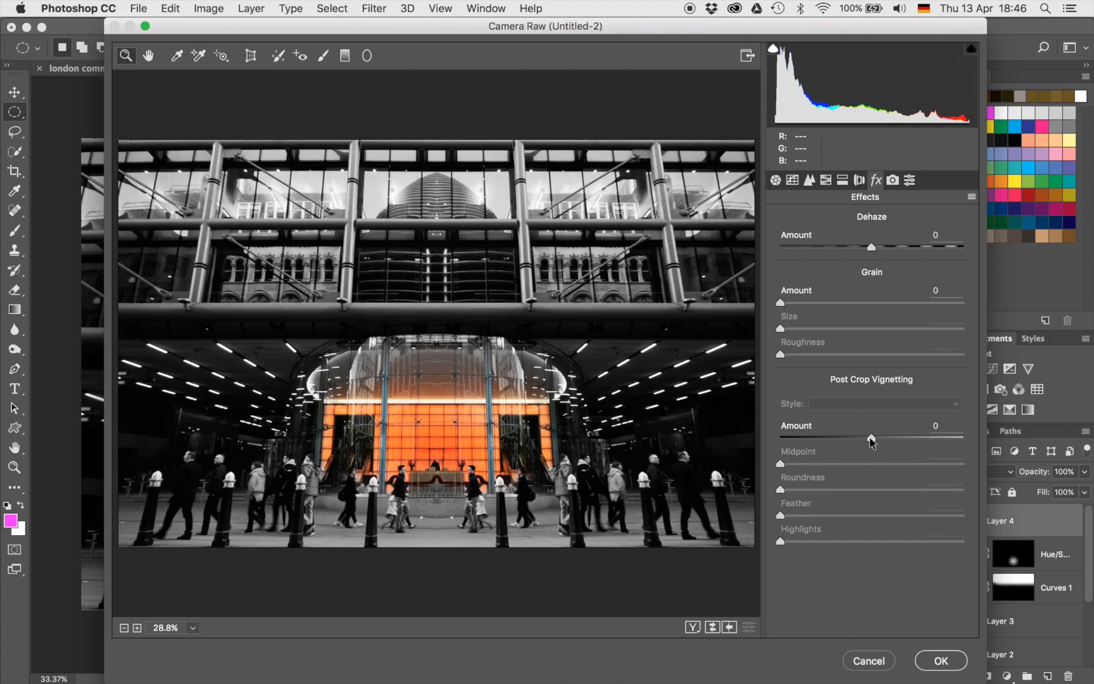
{"action": "left_click_drag", "start_coordinate": [869, 439], "coordinate": [803, 443]}
{"action": "mouse_move", "coordinate": [874, 466]}
{"action": "left_mouse_down"}
{"action": "mouse_move", "coordinate": [856, 468]}
{"action": "mouse_move", "coordinate": [894, 467]}
{"action": "left_mouse_up"}
{"action": "left_click", "coordinate": [935, 516]}
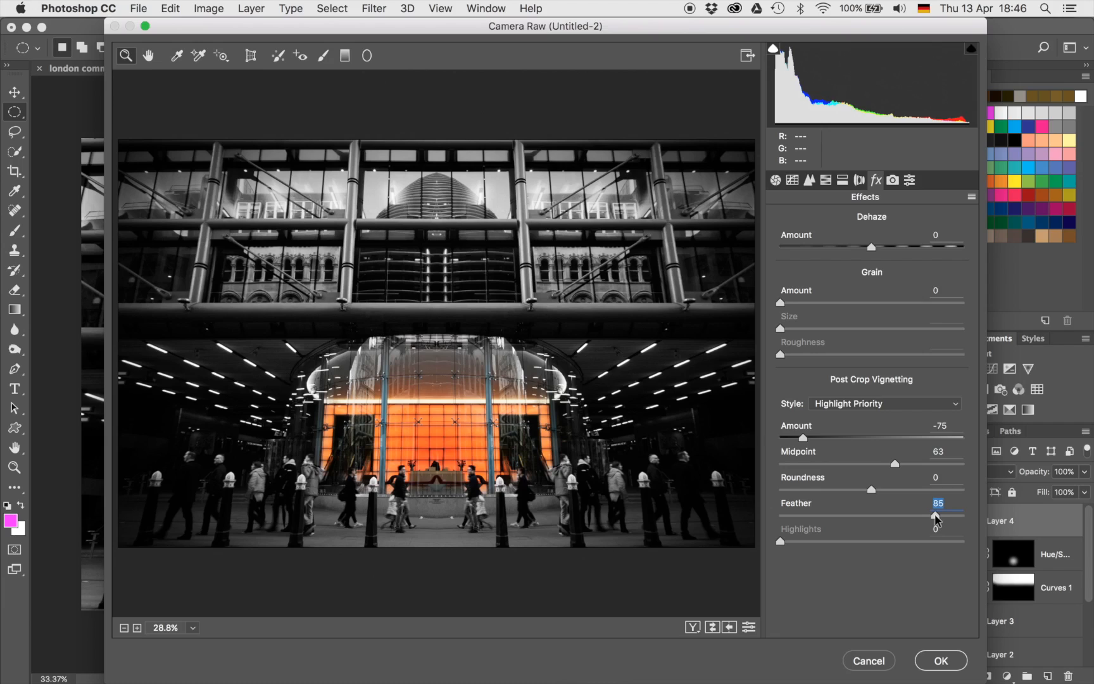
{"action": "left_click_drag", "start_coordinate": [936, 518], "coordinate": [950, 516]}
{"action": "left_click_drag", "start_coordinate": [803, 440], "coordinate": [829, 448]}
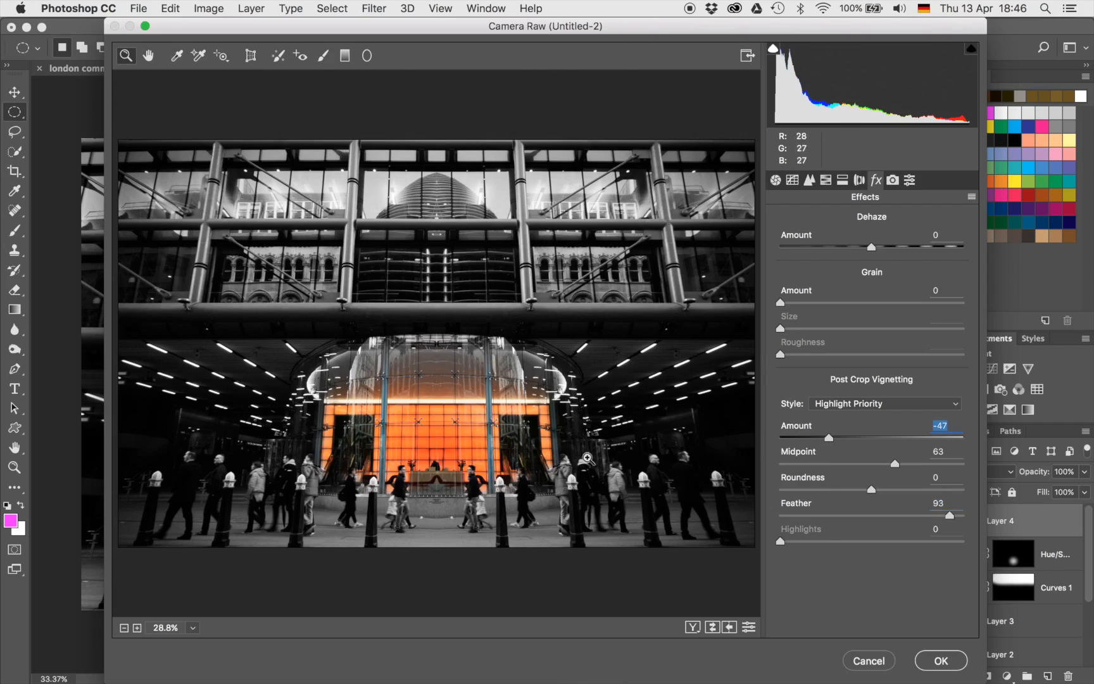
{"action": "left_click", "coordinate": [942, 660]}
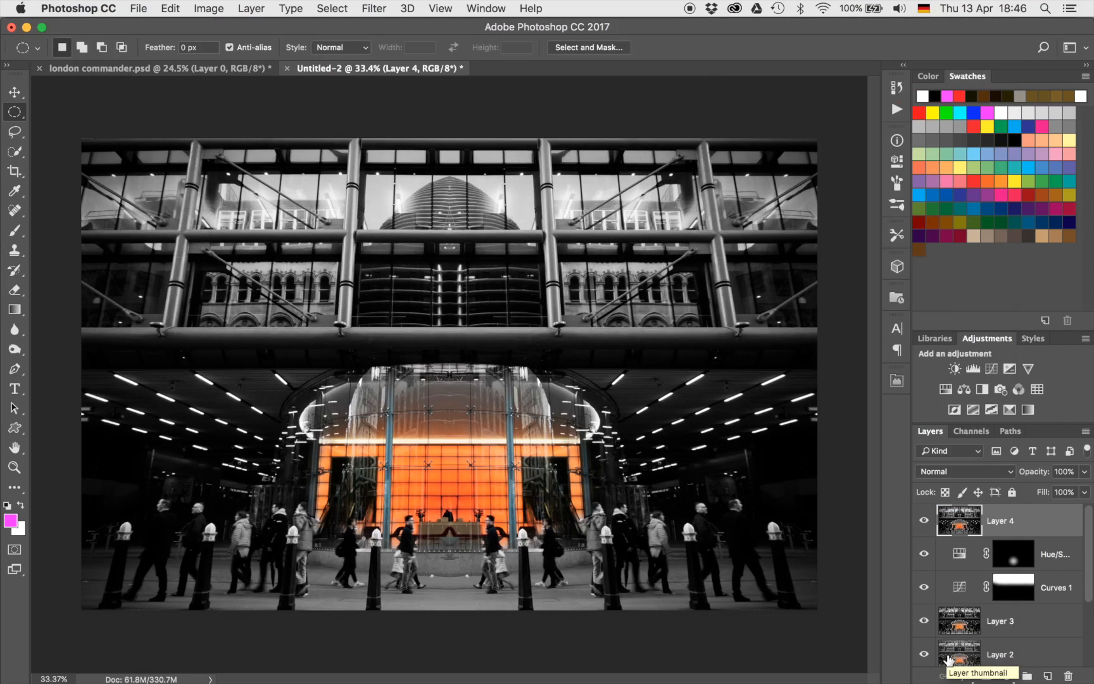
- Compare the image with and without the vignetted Layer 4, leaving the layer visible
{"action": "left_click", "coordinate": [924, 520]}
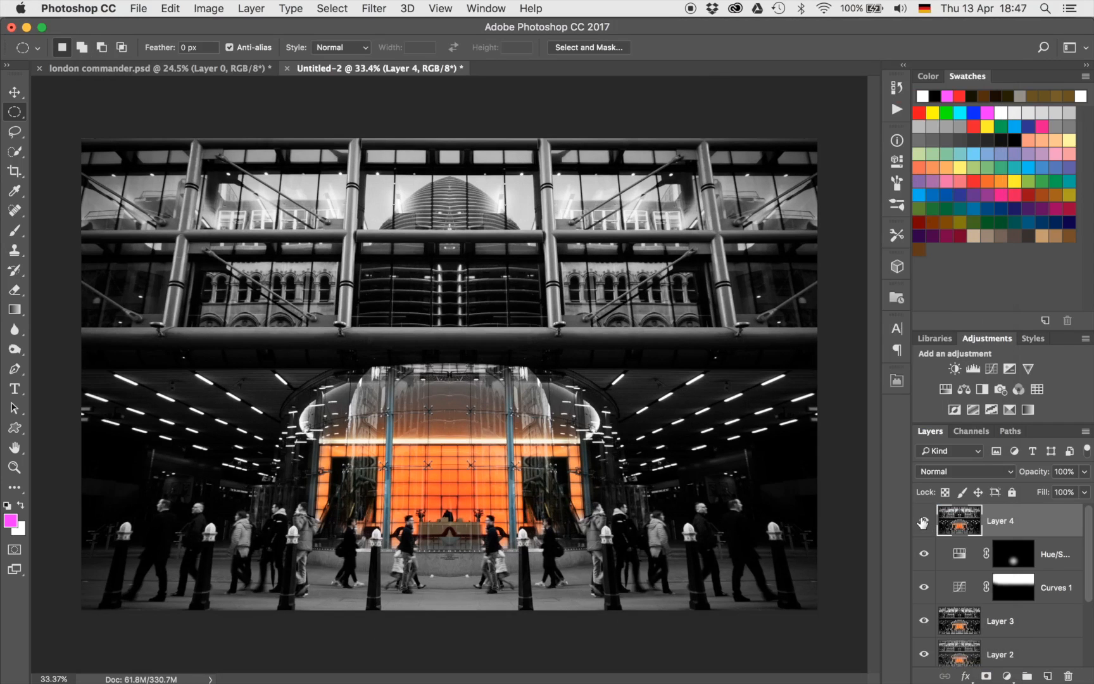
{"action": "left_click", "coordinate": [923, 521]}
{"action": "left_click", "coordinate": [923, 521]}
{"action": "left_click", "coordinate": [923, 521]}
{"action": "left_click", "coordinate": [923, 521]}
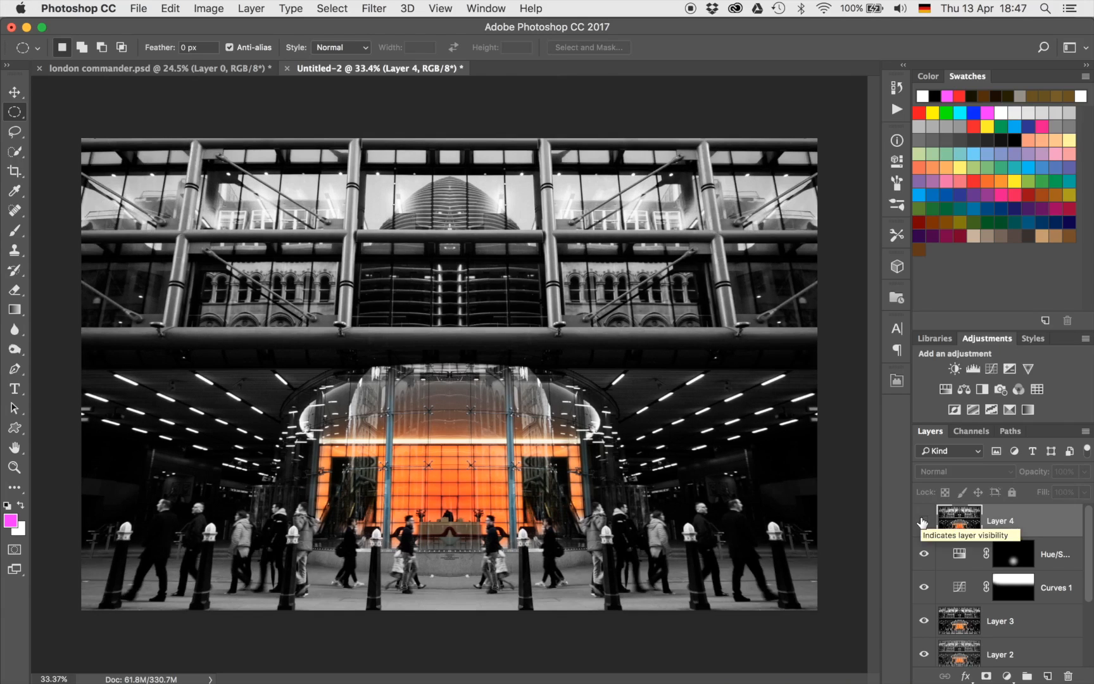
{"action": "left_click", "coordinate": [924, 522]}
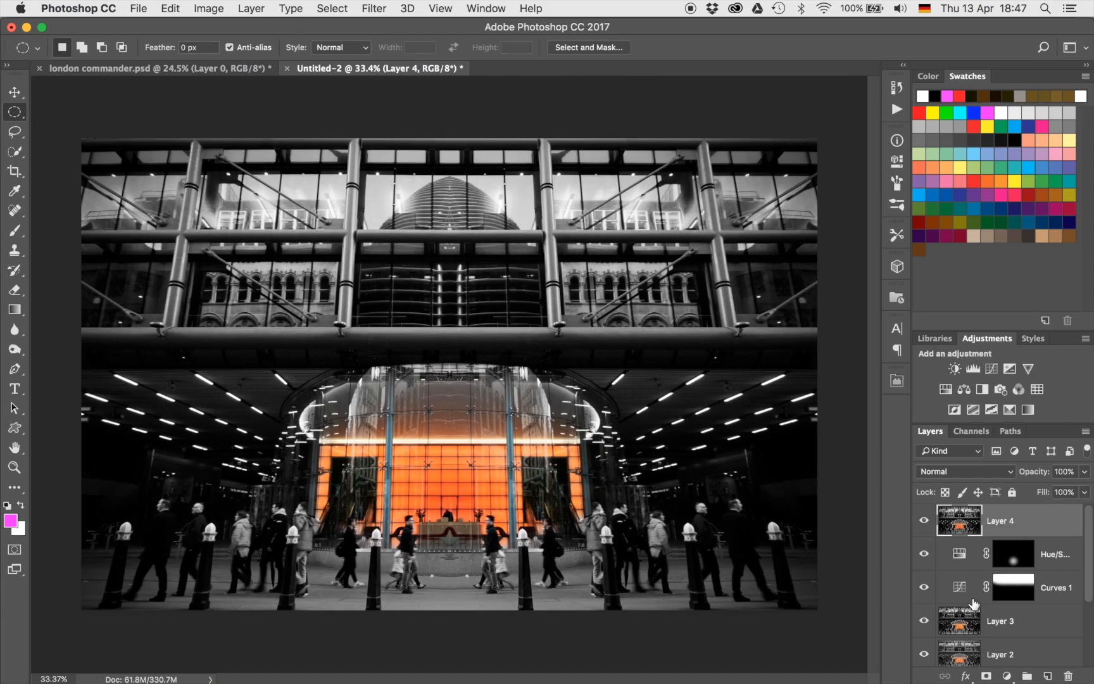
- Add a white layer mask to Layer 4 and prepare a 1540 px Brush with black as the foreground colour
{"action": "left_click", "coordinate": [986, 676]}
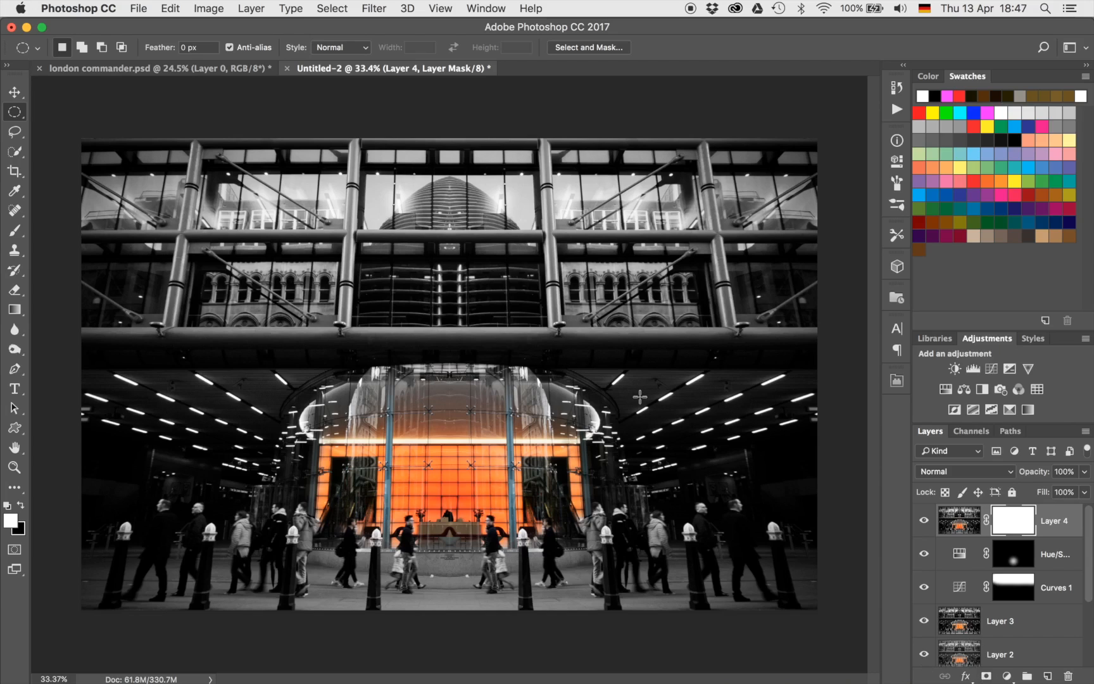
{"action": "key", "text": "b"}
{"action": "right_click", "coordinate": [35, 226]}
{"action": "left_click", "coordinate": [81, 194]}
{"action": "left_click_drag", "start_coordinate": [72, 199], "coordinate": [202, 199]}
{"action": "left_click_drag", "start_coordinate": [350, 244], "coordinate": [368, 244]}
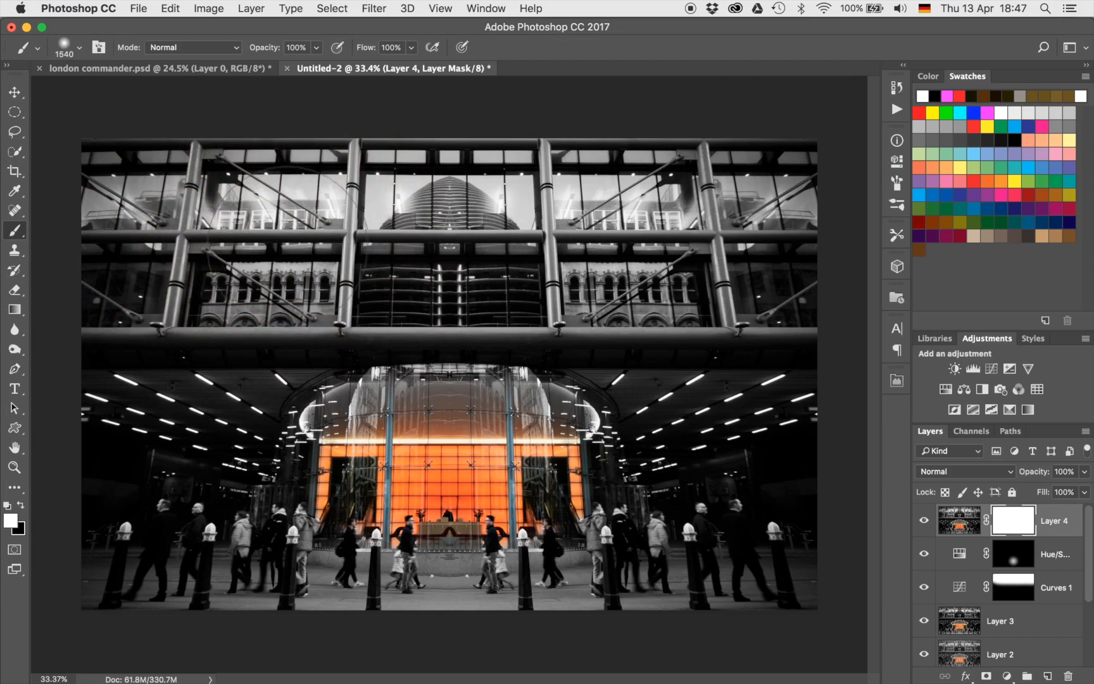
{"action": "key", "text": "x"}
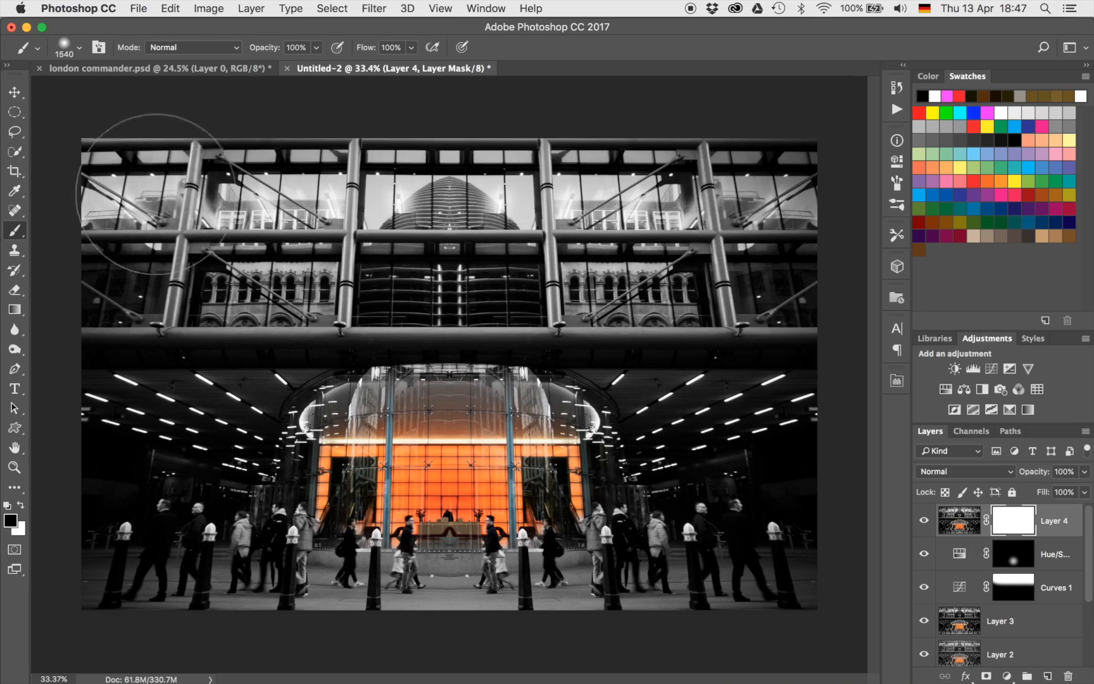
- Paint black across the upper facade on Layer 4's mask to remove the vignette there, and set the layer's opacity to 84%
{"action": "left_click_drag", "start_coordinate": [882, 221], "coordinate": [879, 221]}
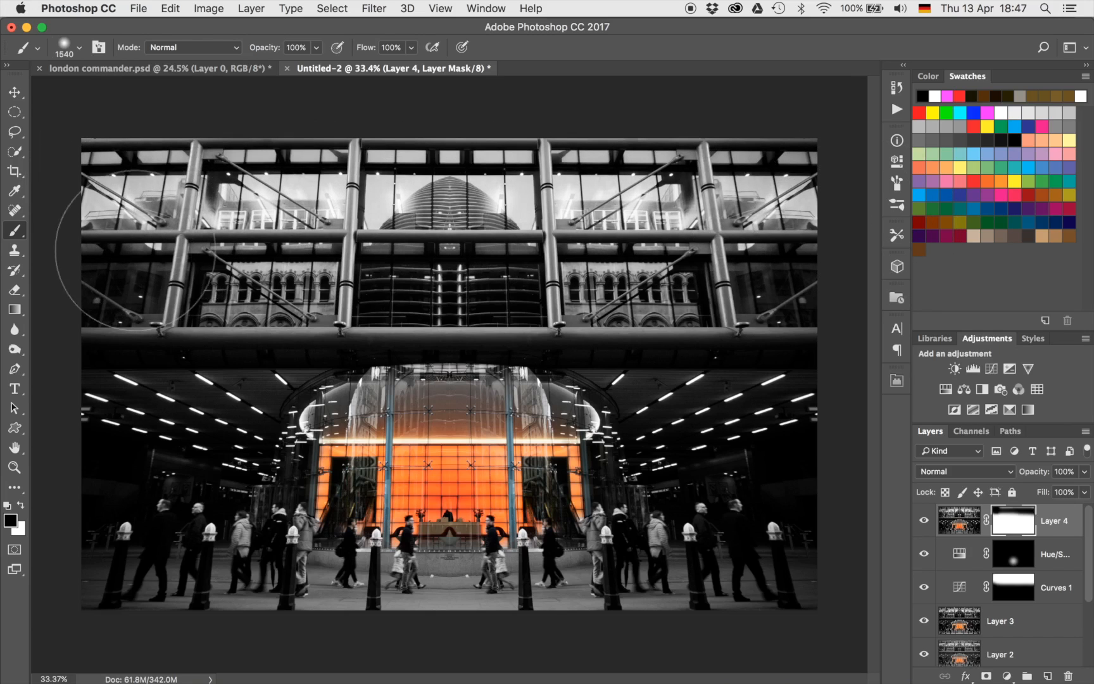
{"action": "mouse_move", "coordinate": [222, 253]}
{"action": "left_mouse_down"}
{"action": "mouse_move", "coordinate": [754, 255]}
{"action": "mouse_move", "coordinate": [816, 268]}
{"action": "left_mouse_up"}
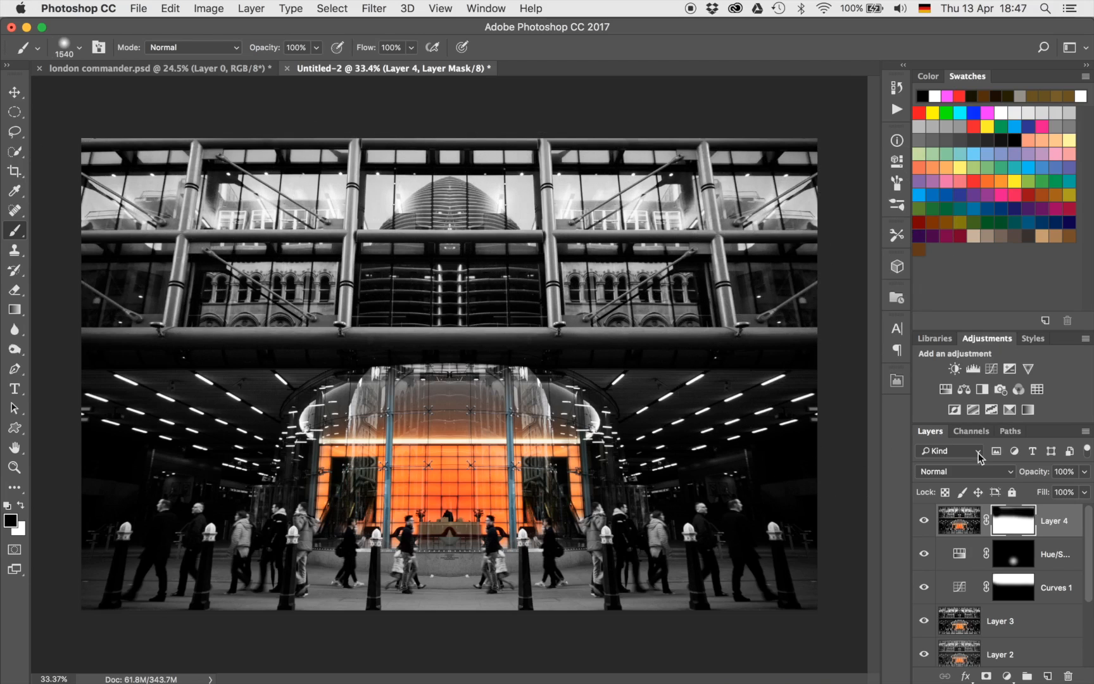
{"action": "left_click_drag", "start_coordinate": [1029, 474], "coordinate": [1021, 478]}
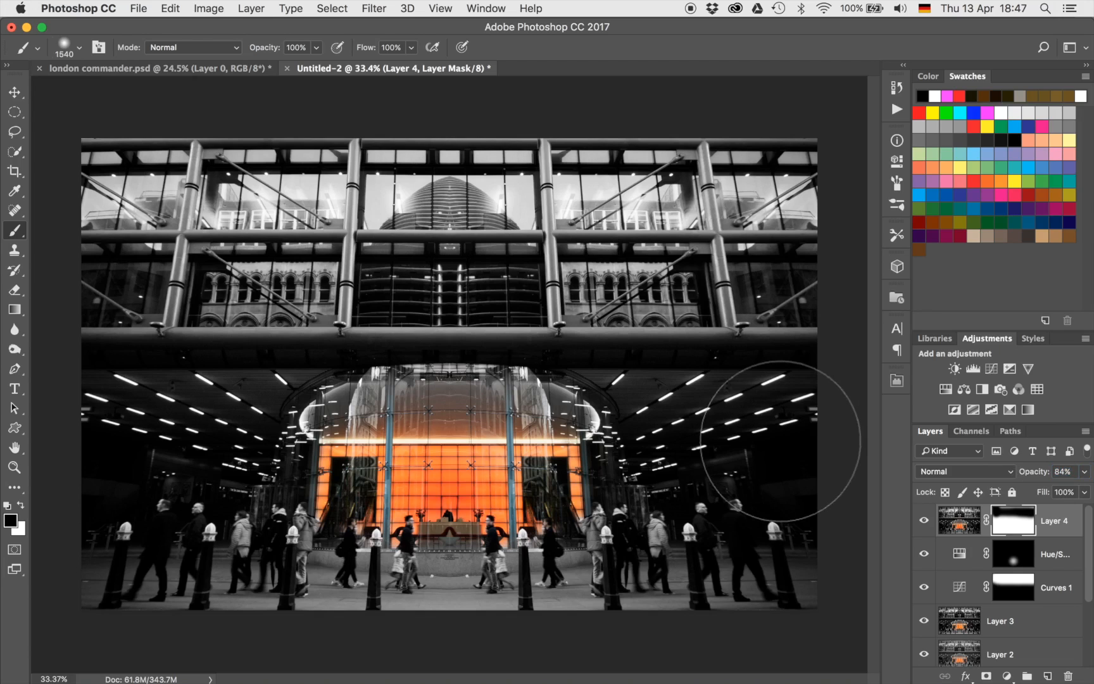
- Show only the original photo on Layer 0 for a before-and-after comparison, and restore the visibility of all layers
{"action": "scroll", "coordinate": [925, 576], "scroll_direction": "down", "scroll_amount": 3}
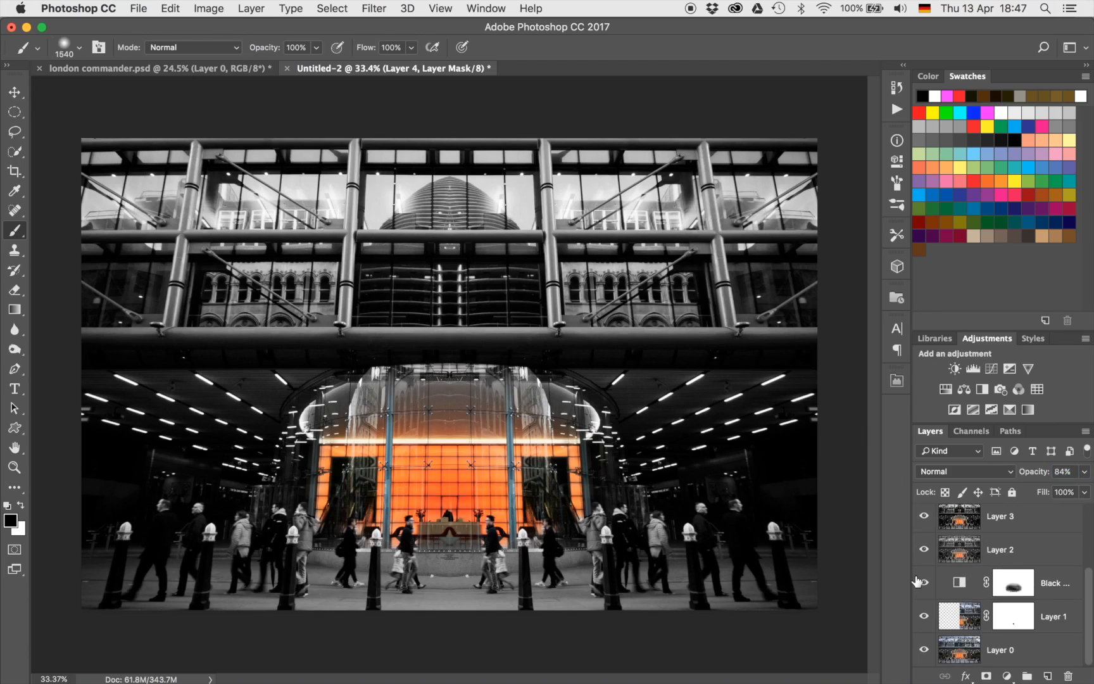
{"action": "left_click", "coordinate": [924, 650], "text": "alt"}
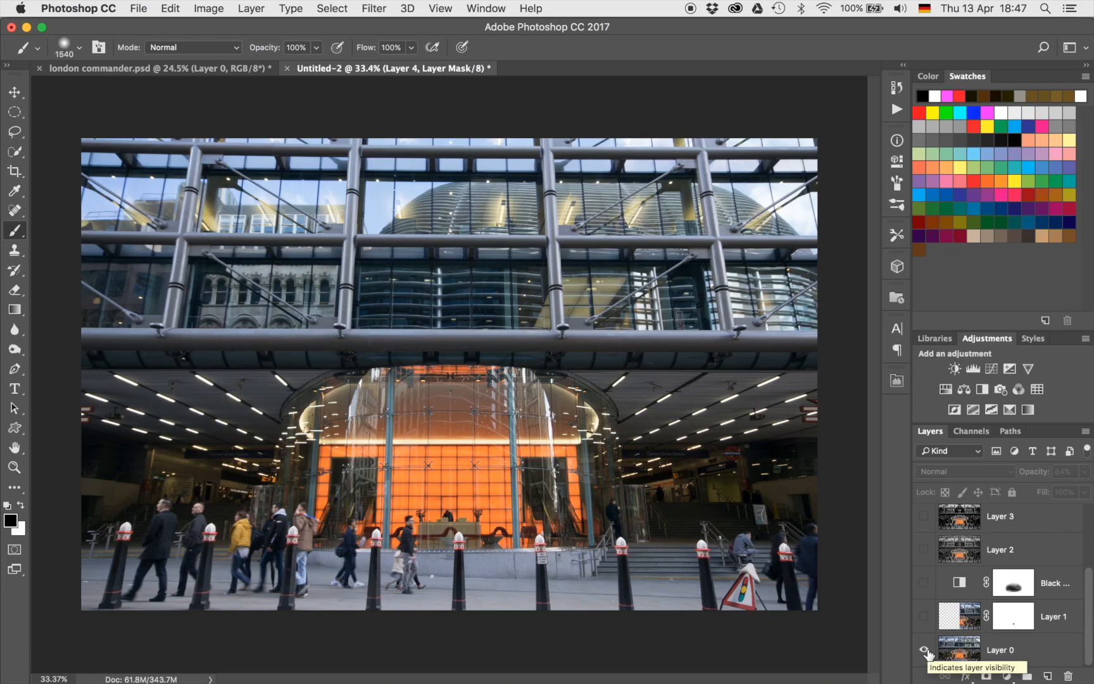
{"action": "left_click", "coordinate": [925, 650], "text": "alt"}
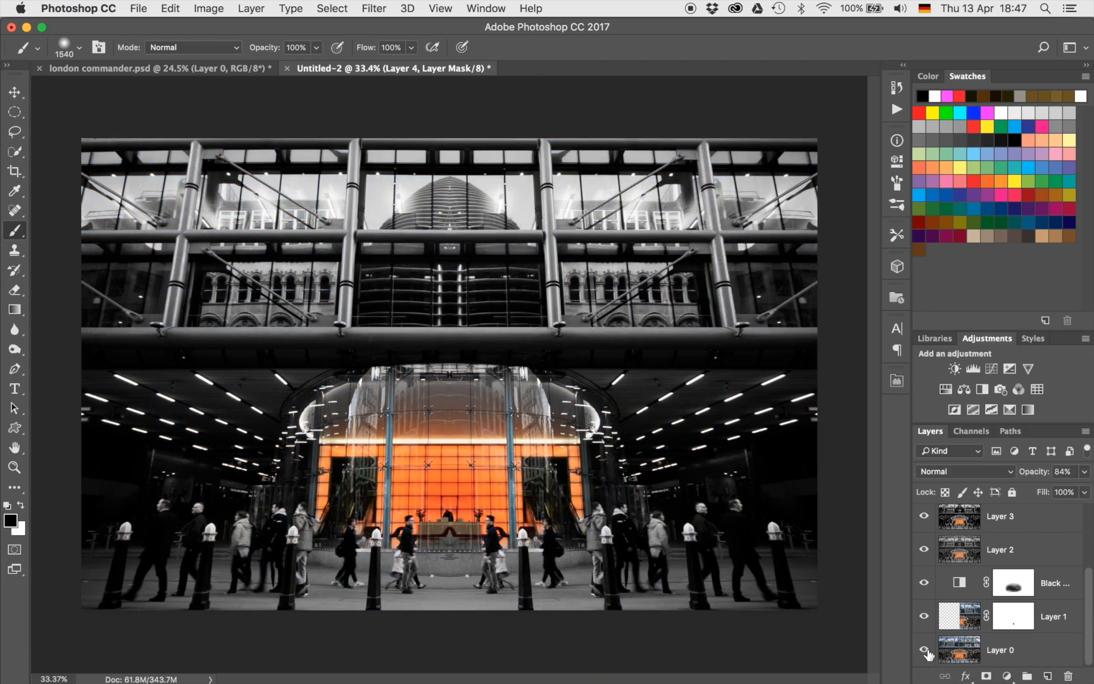